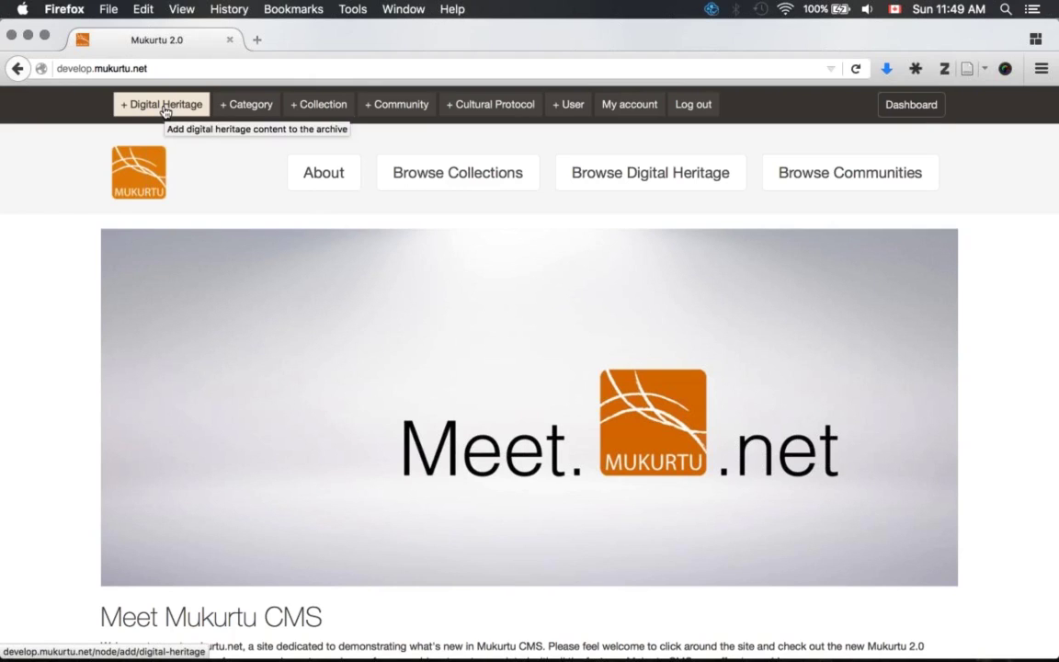
Start a new Digital Heritage item and title it "Mt. Baker"
click(165, 106)
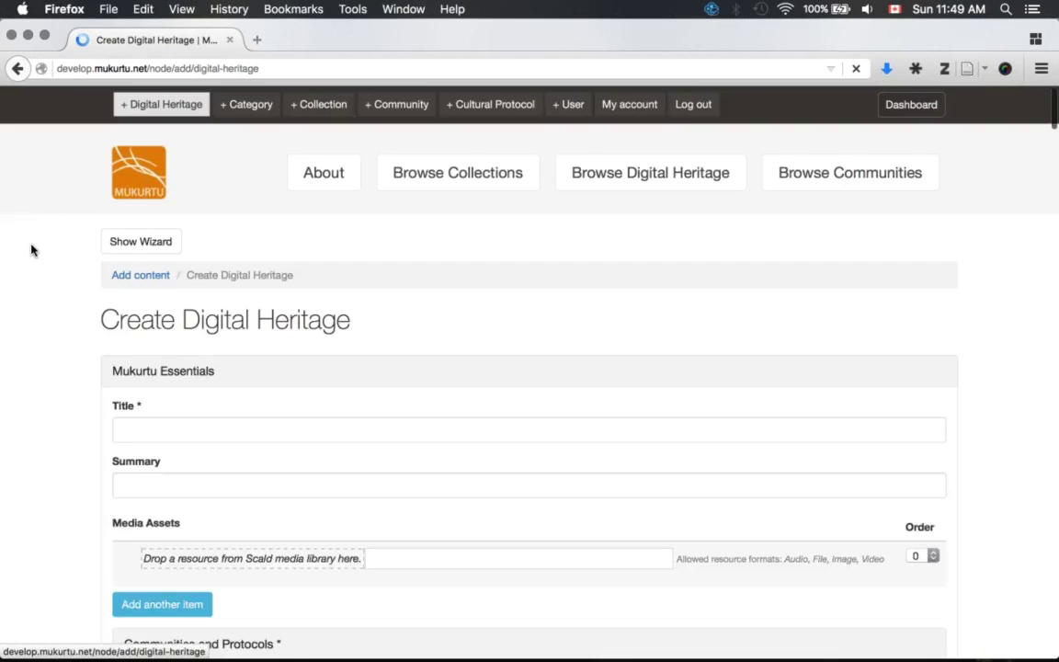
scroll(30, 248, down, 1)
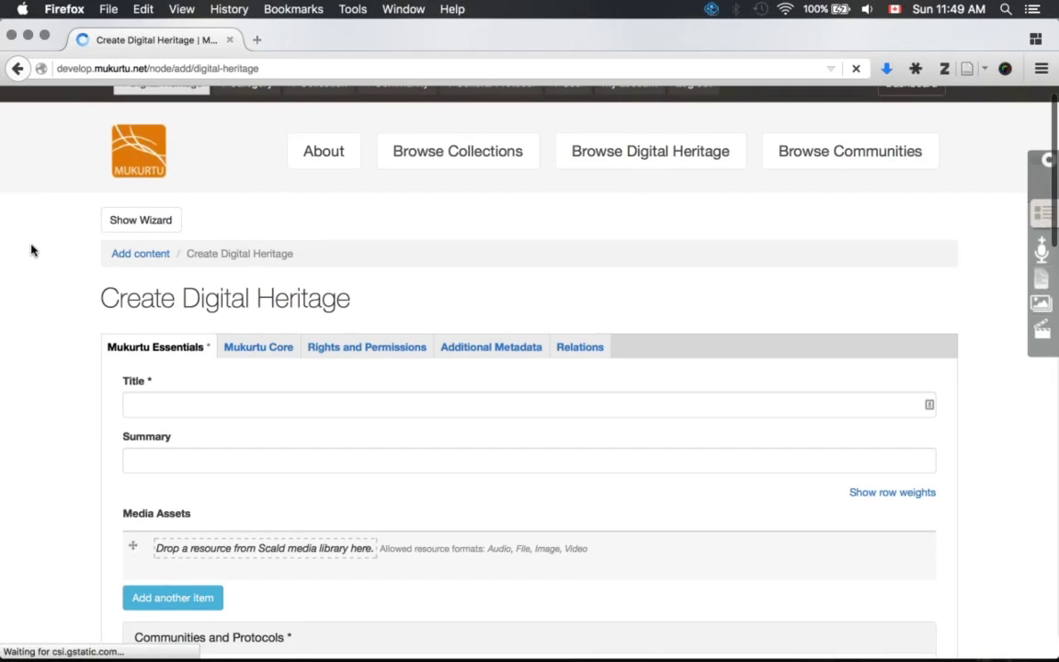
scroll(30, 248, down, 5)
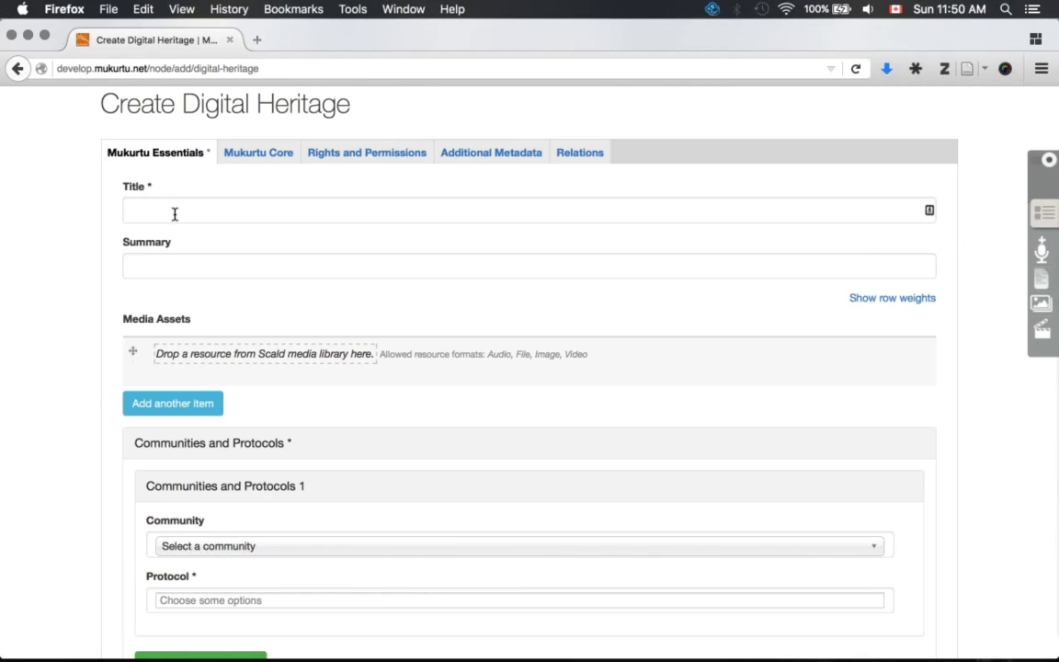
click(175, 214)
text(M)
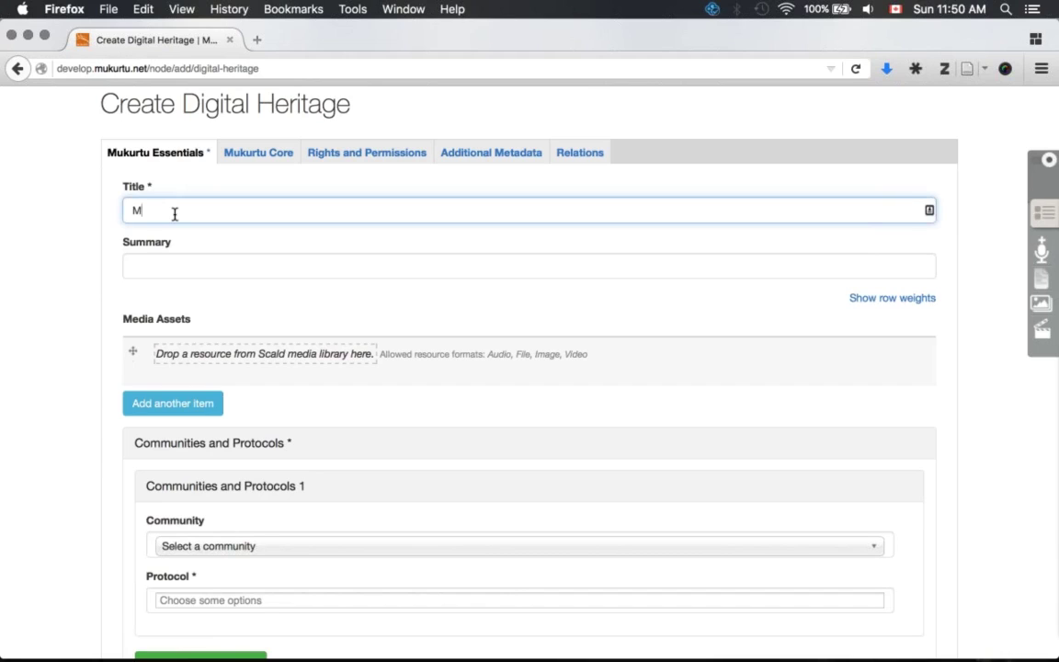
text(t. Baker)
Assign the item to the Mukurtu Demo Community
scroll(256, 226, down, 1)
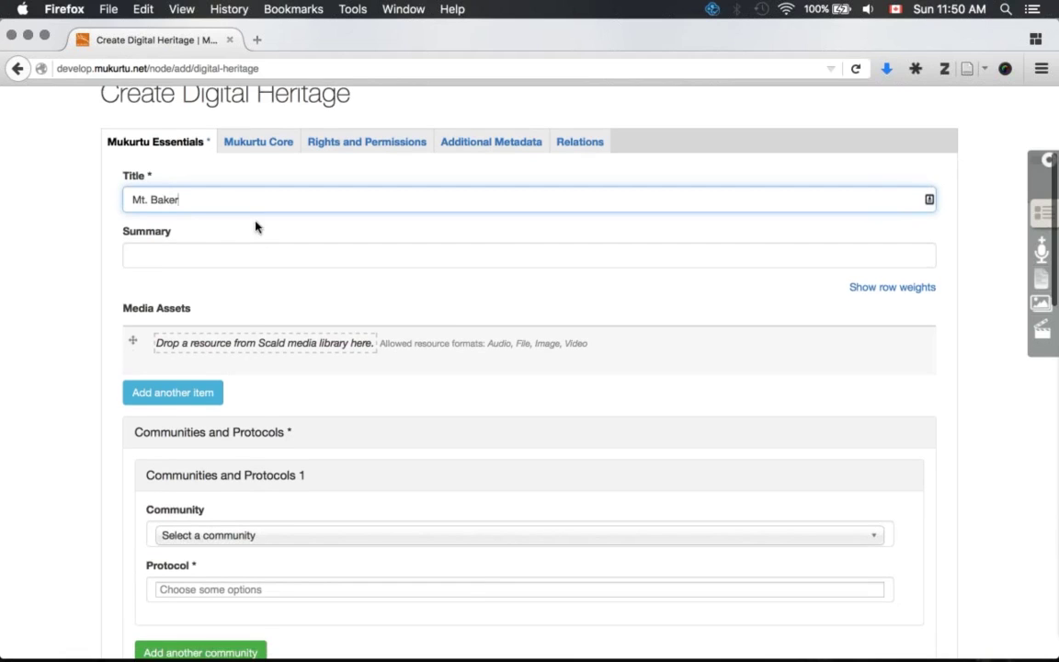
scroll(257, 228, down, 5)
scroll(268, 236, down, 1)
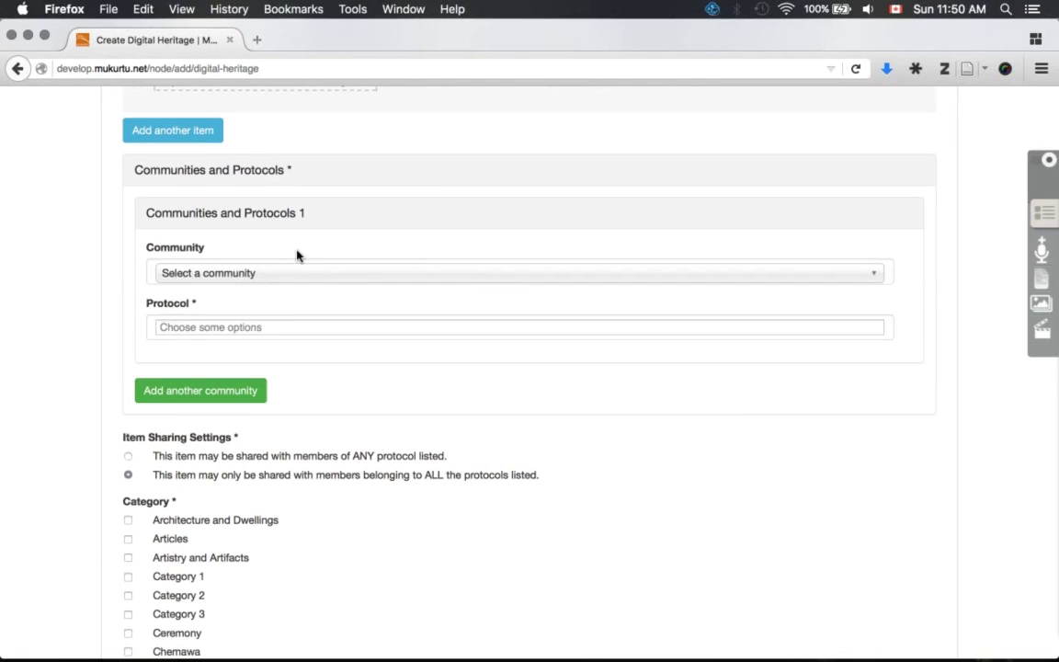
click(215, 278)
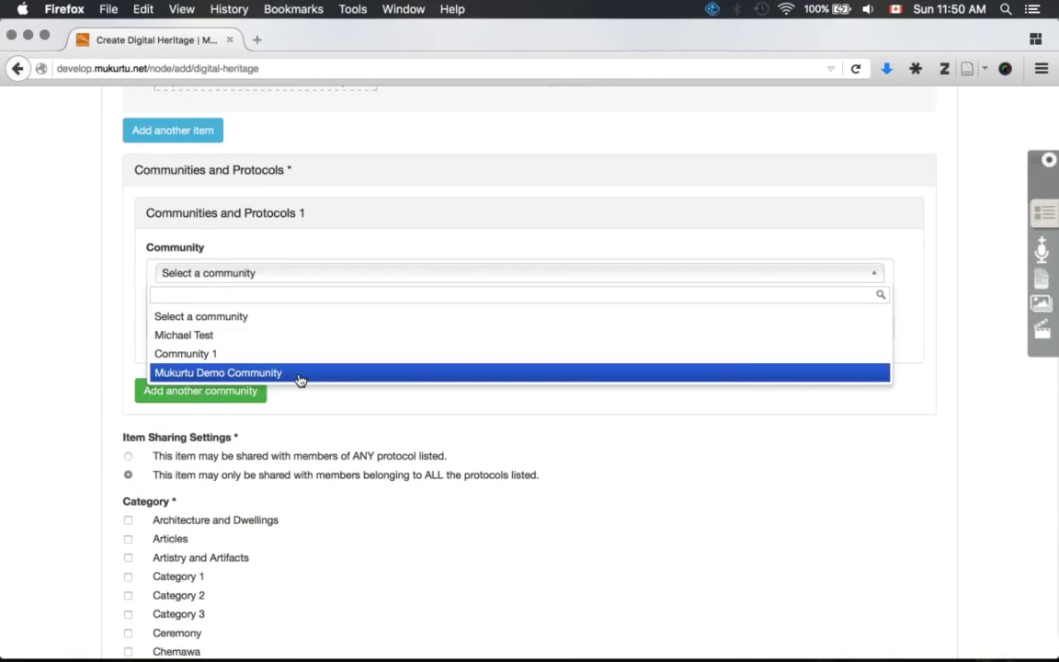
click(267, 372)
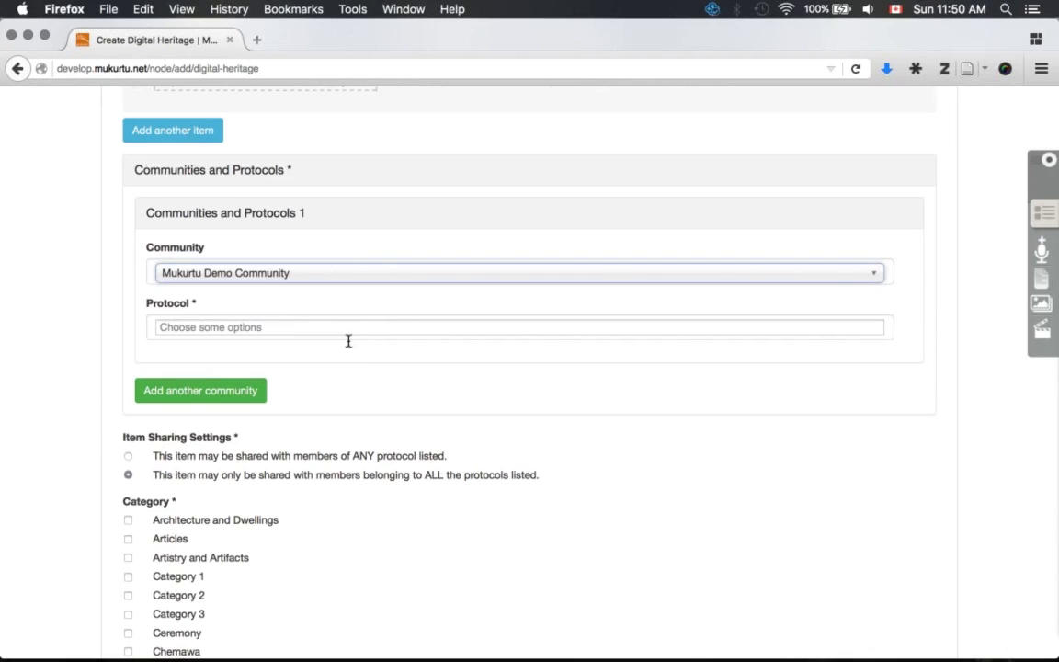
Add the Demo Community Public and Mukurtu Demo Community Community Only protocols to the item
click(266, 324)
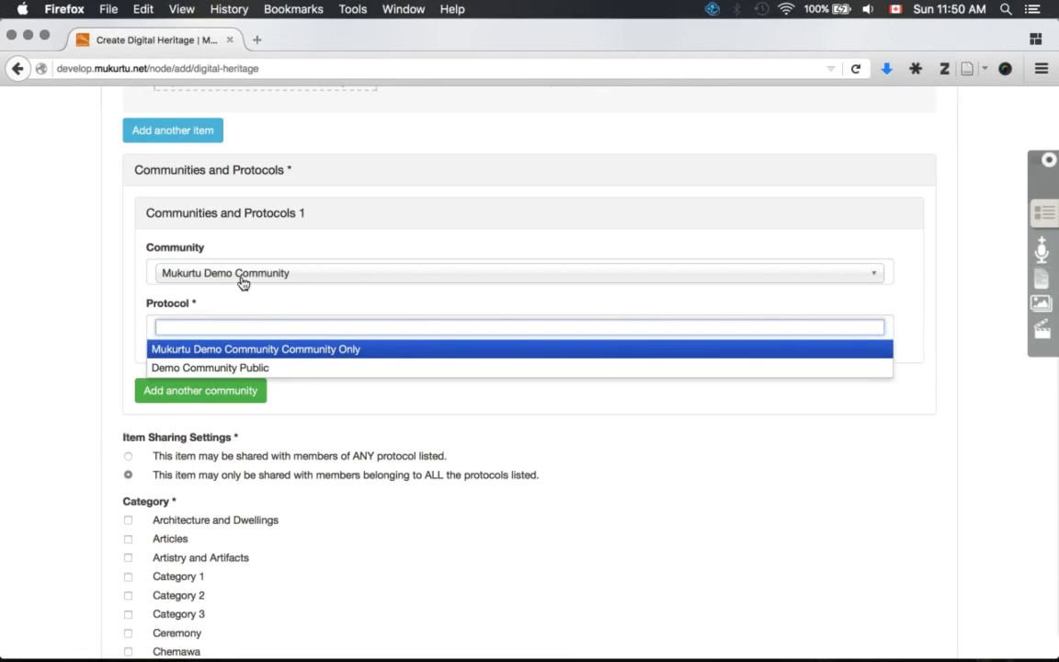
click(271, 372)
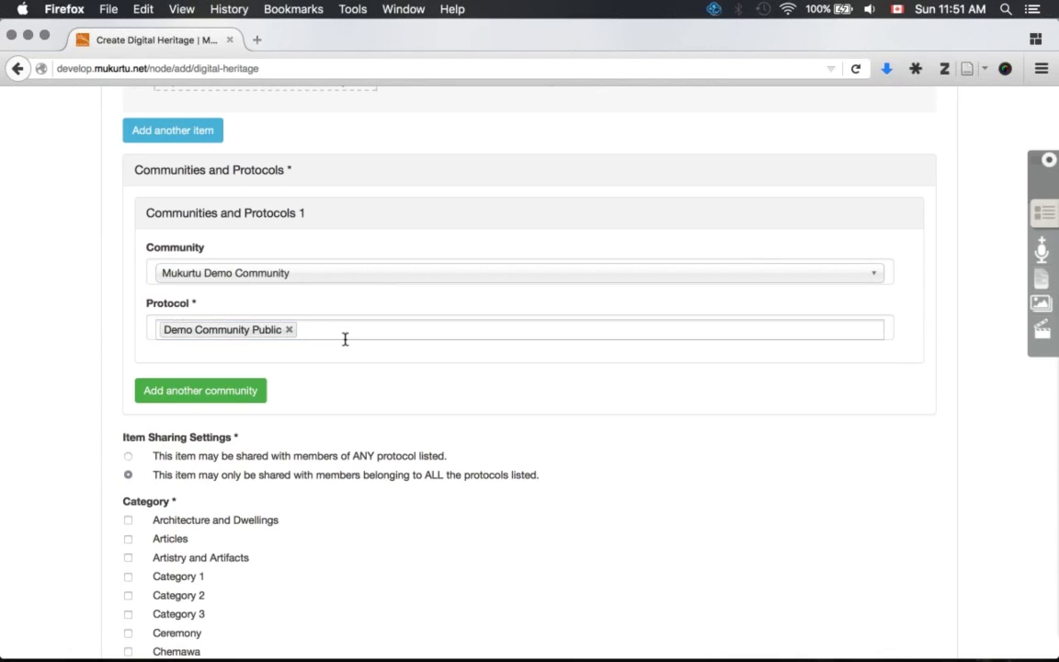
click(345, 340)
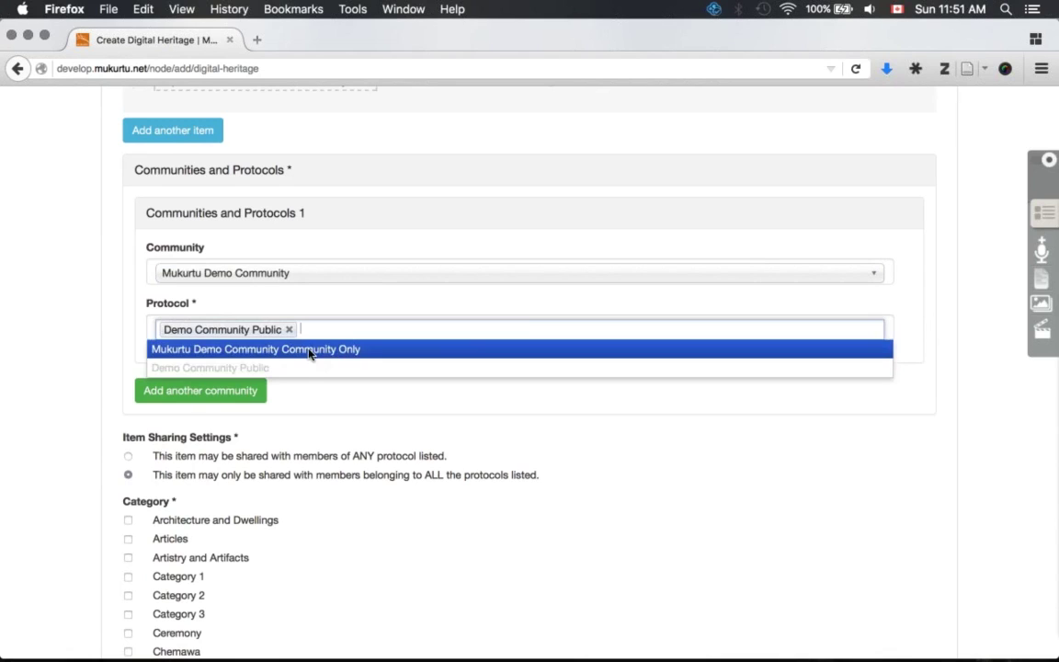
click(310, 350)
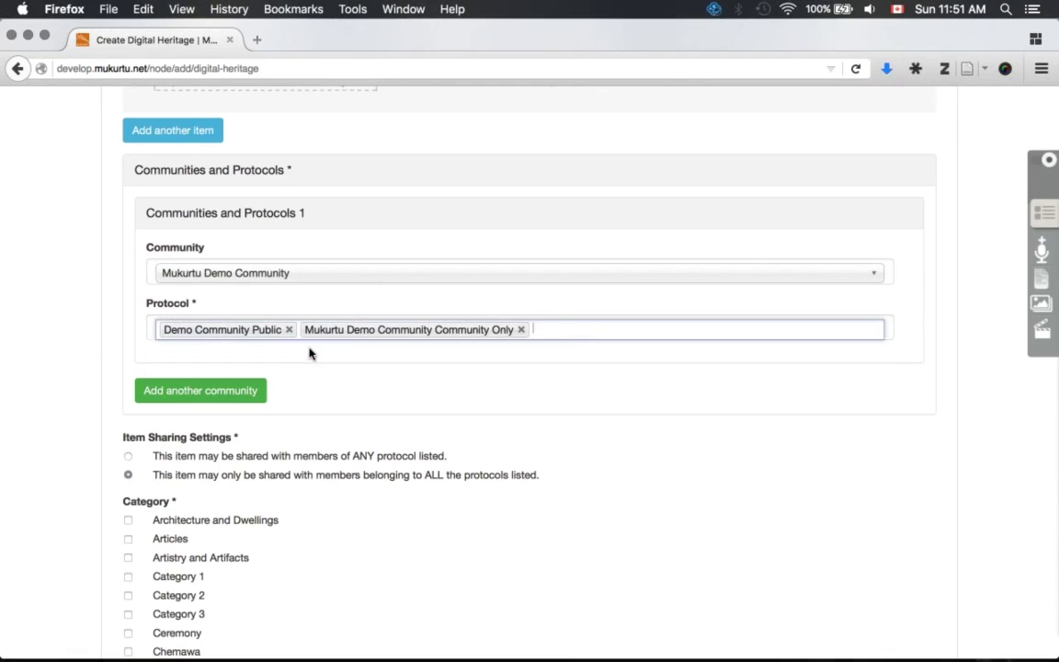
click(575, 331)
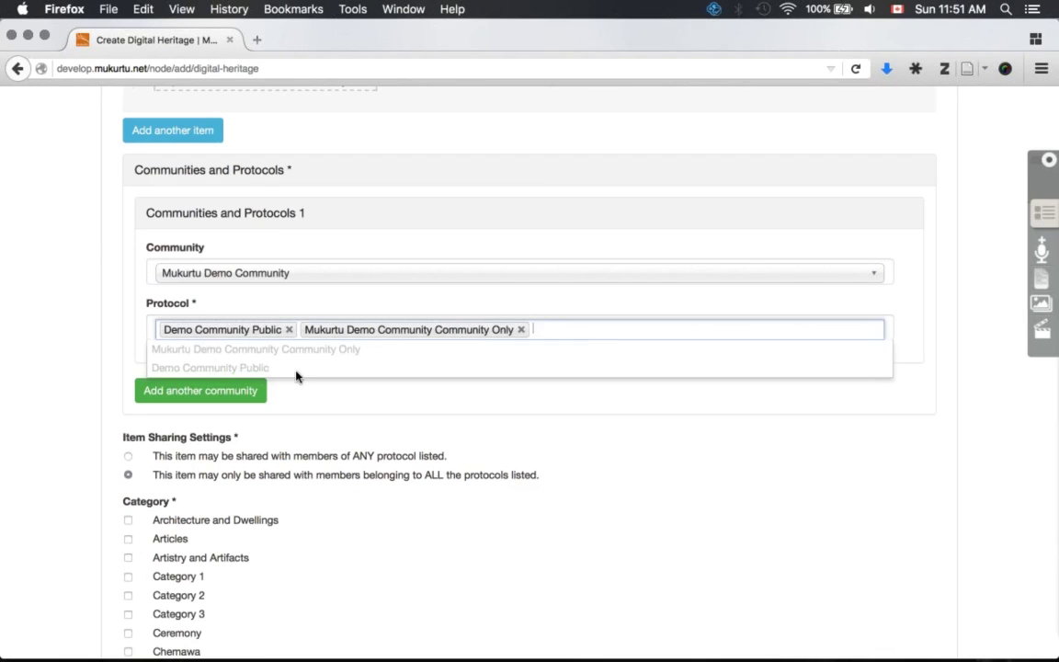
click(306, 302)
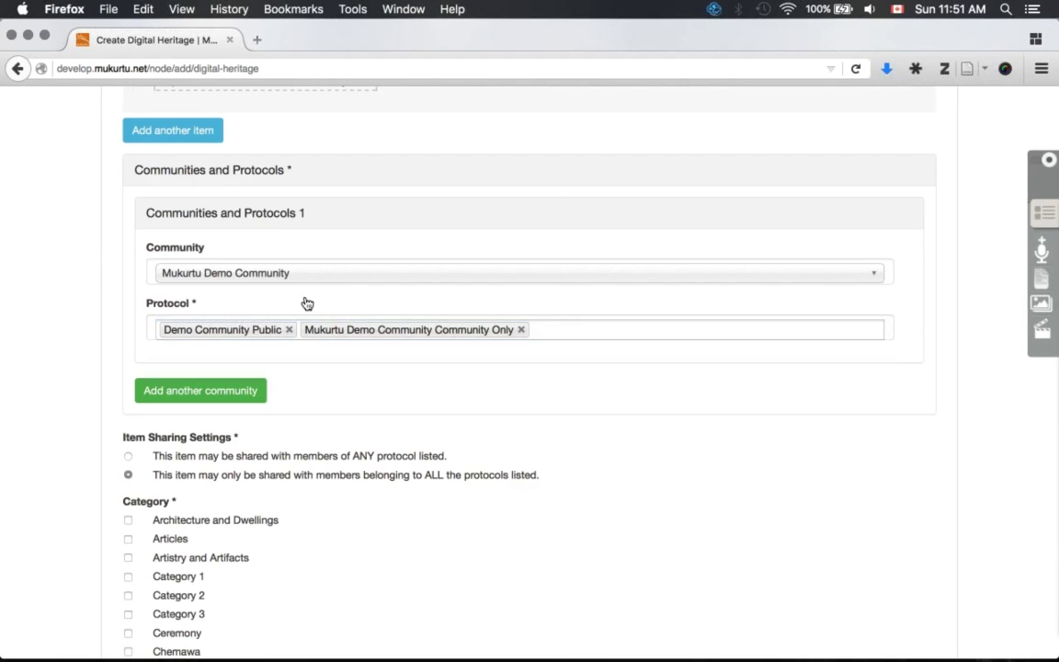
Set the item sharing to allow members of ANY protocol listed
scroll(306, 302, down, 3)
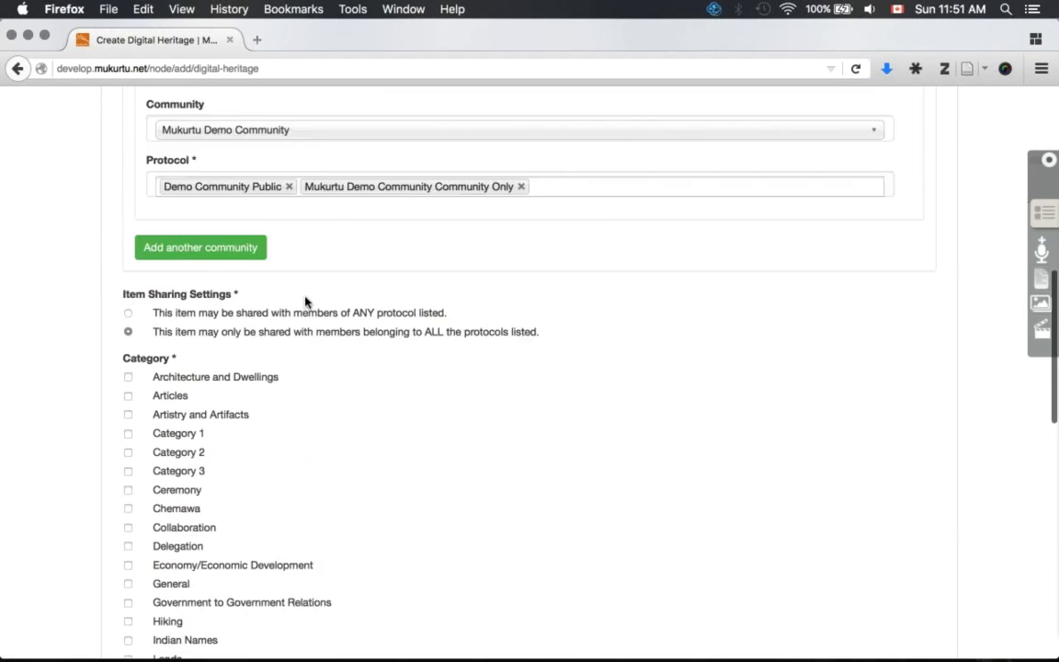
scroll(304, 300, down, 1)
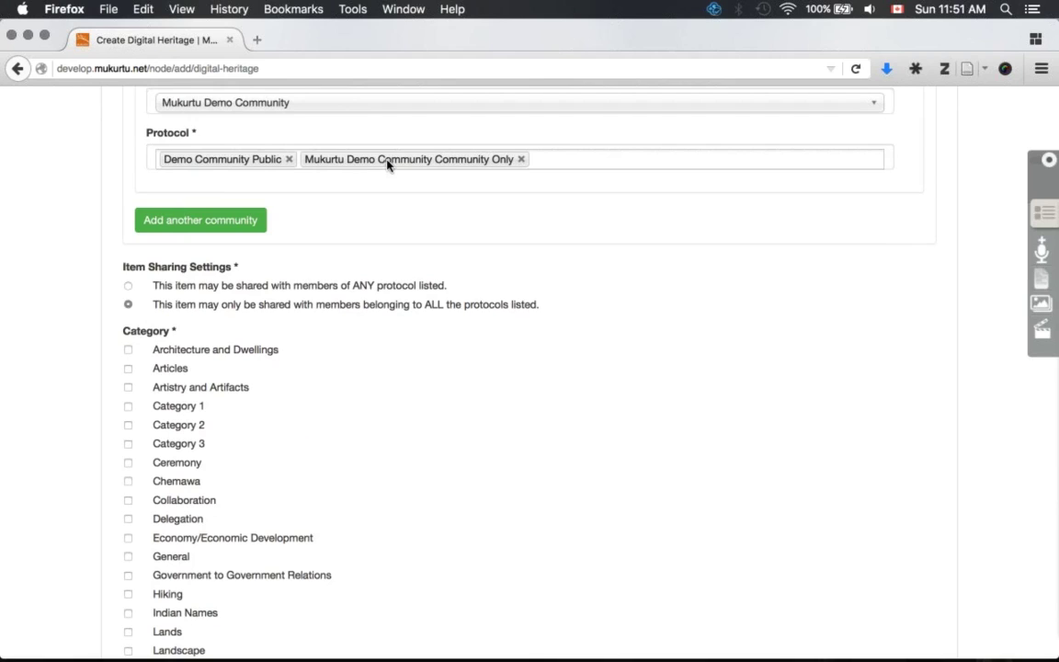
click(129, 286)
click(128, 305)
click(129, 286)
Assign the item to the Landscapes category
scroll(131, 289, down, 3)
scroll(132, 289, down, 1)
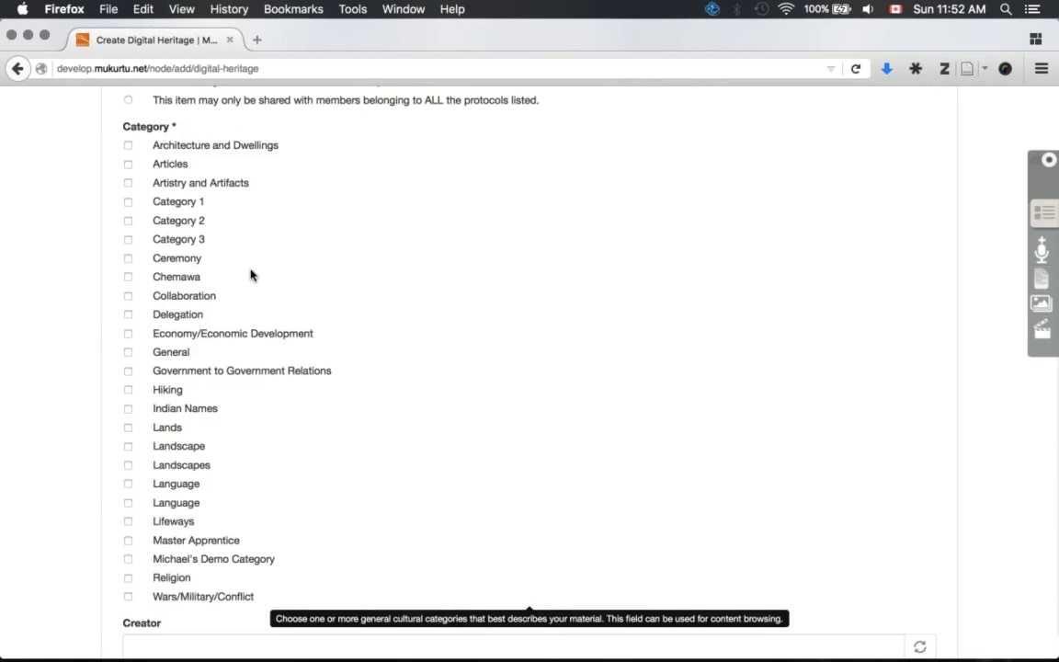
click(127, 465)
scroll(128, 469, down, 3)
Open the Scald media library from the item form and browse its existing assets
scroll(205, 467, up, 5)
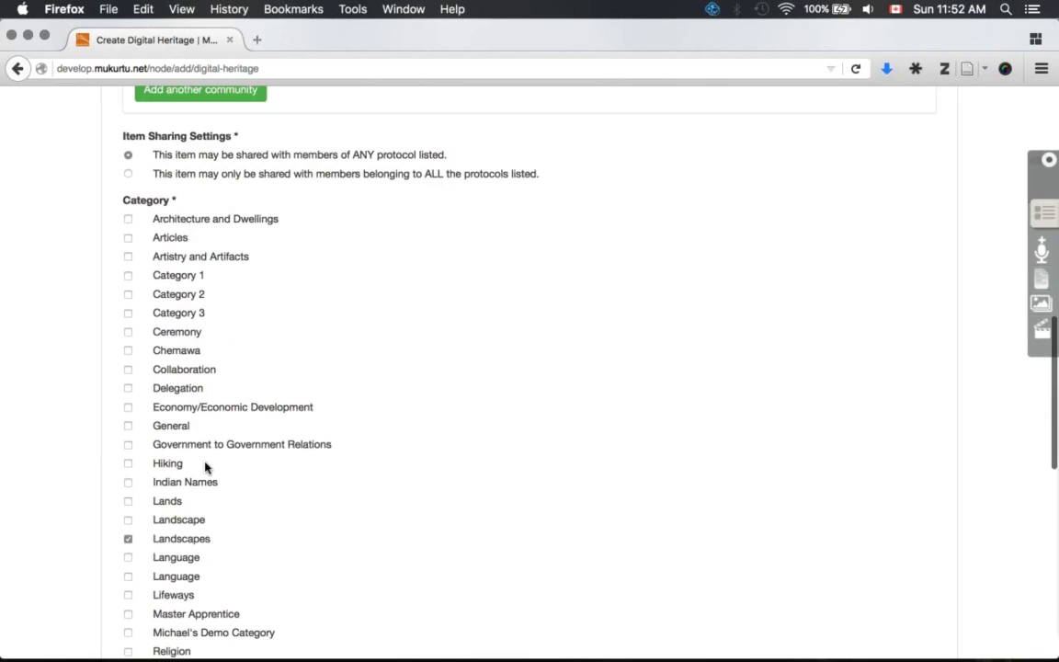
scroll(205, 467, up, 12)
scroll(205, 467, up, 2)
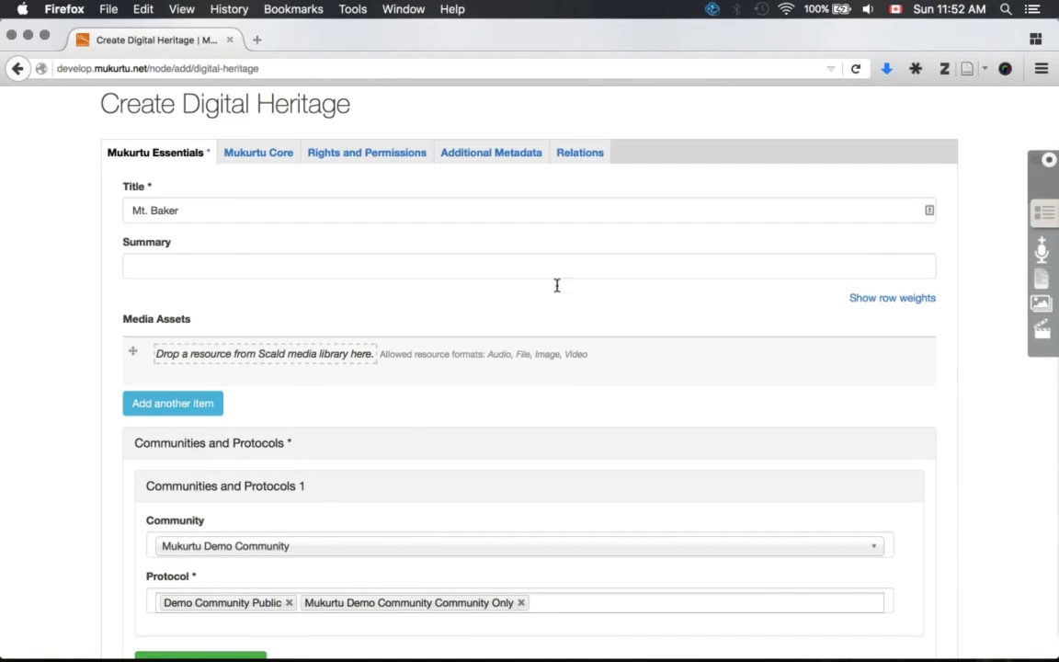
click(697, 257)
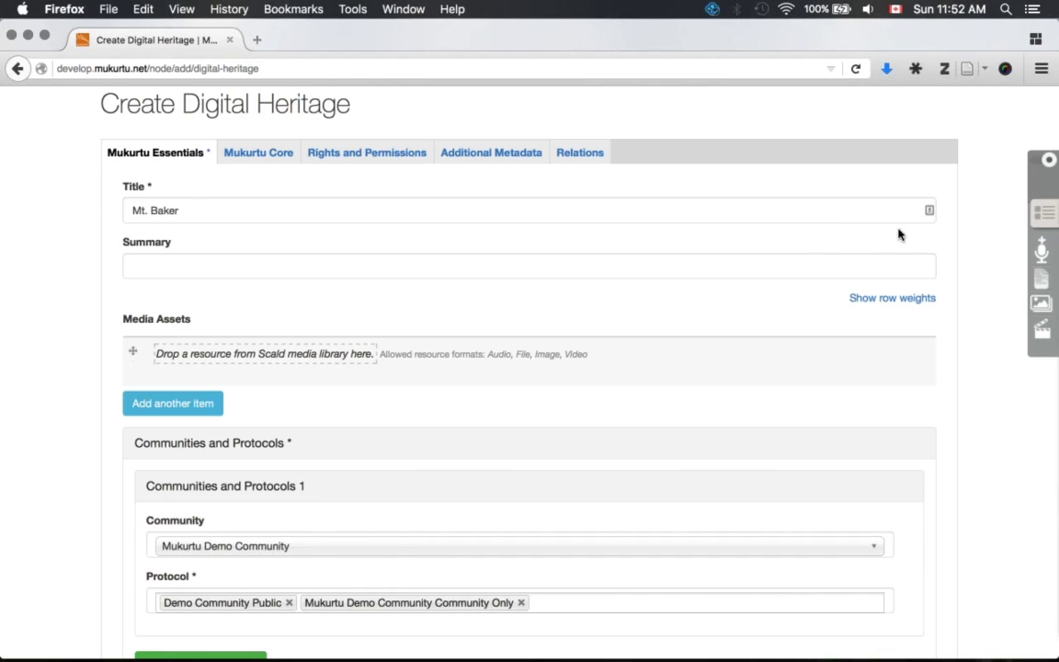
click(1041, 253)
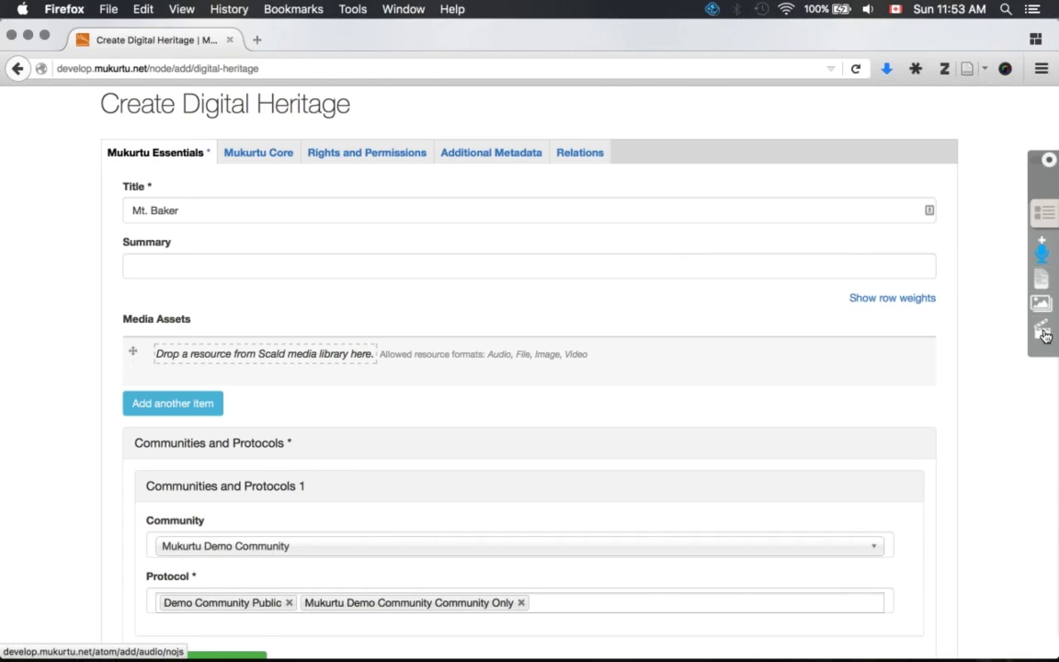
click(1041, 211)
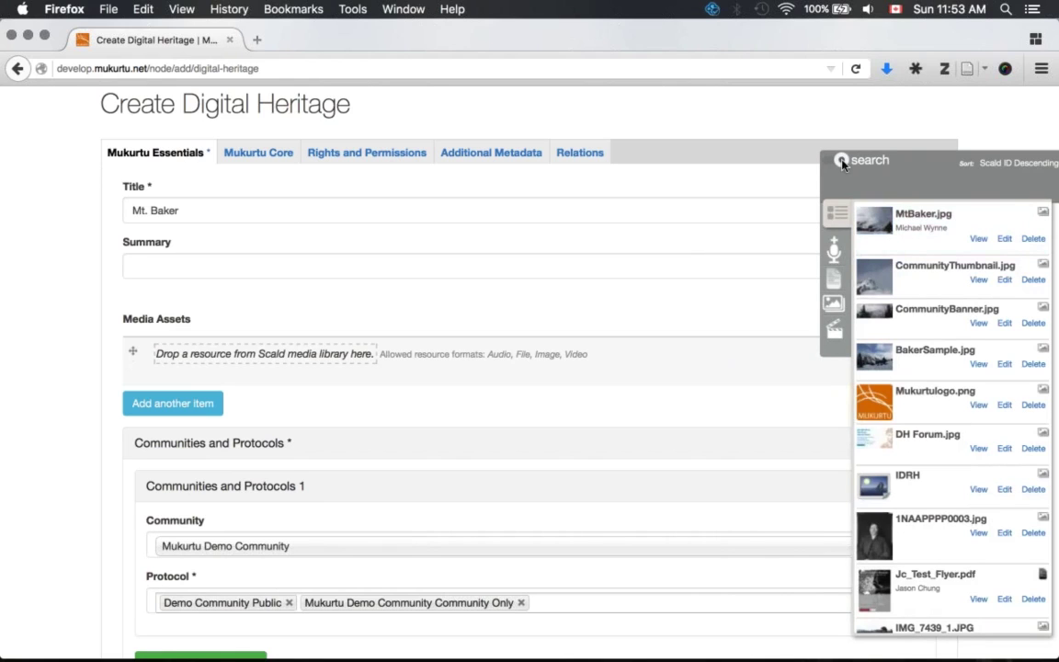
scroll(918, 285, down, 2)
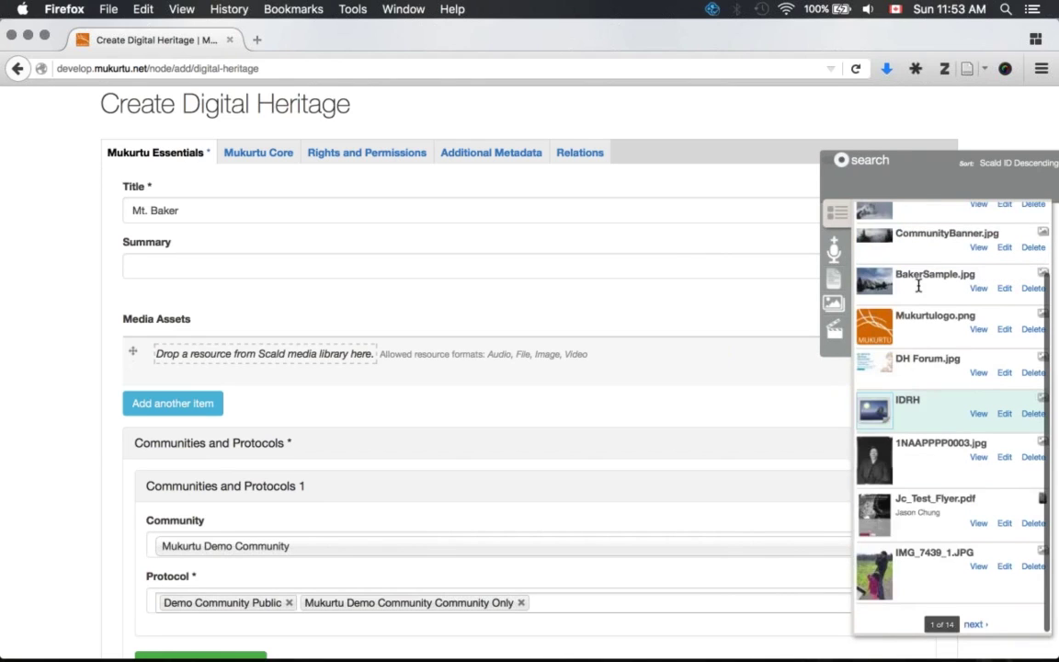
scroll(917, 286, up, 2)
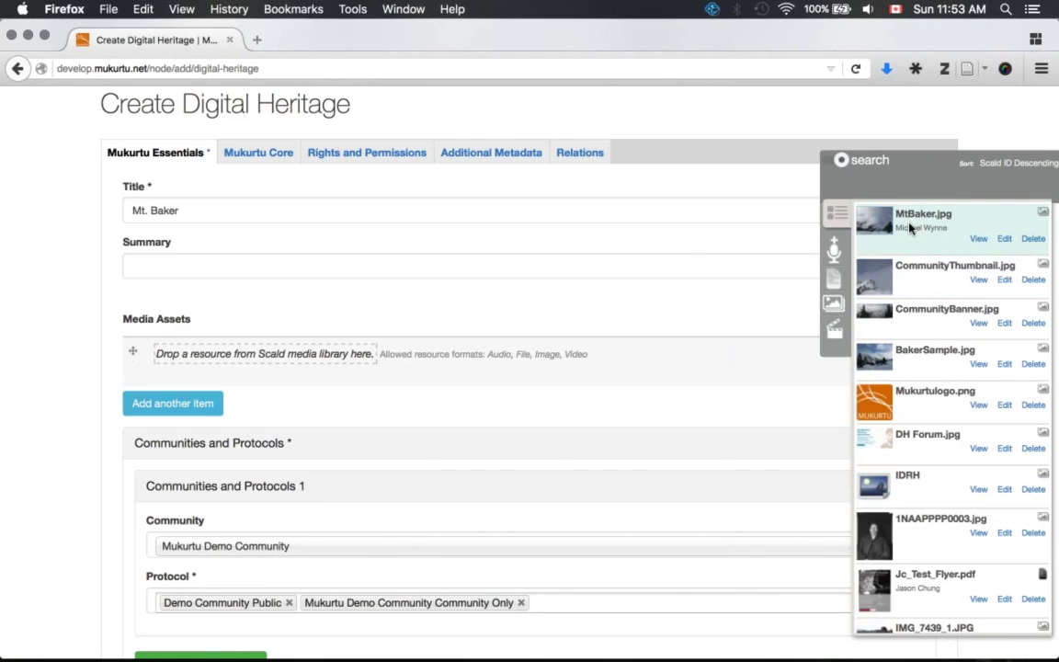
Examine the media library's search filters, including title, publisher, authors, type and tags, and close them again
click(839, 160)
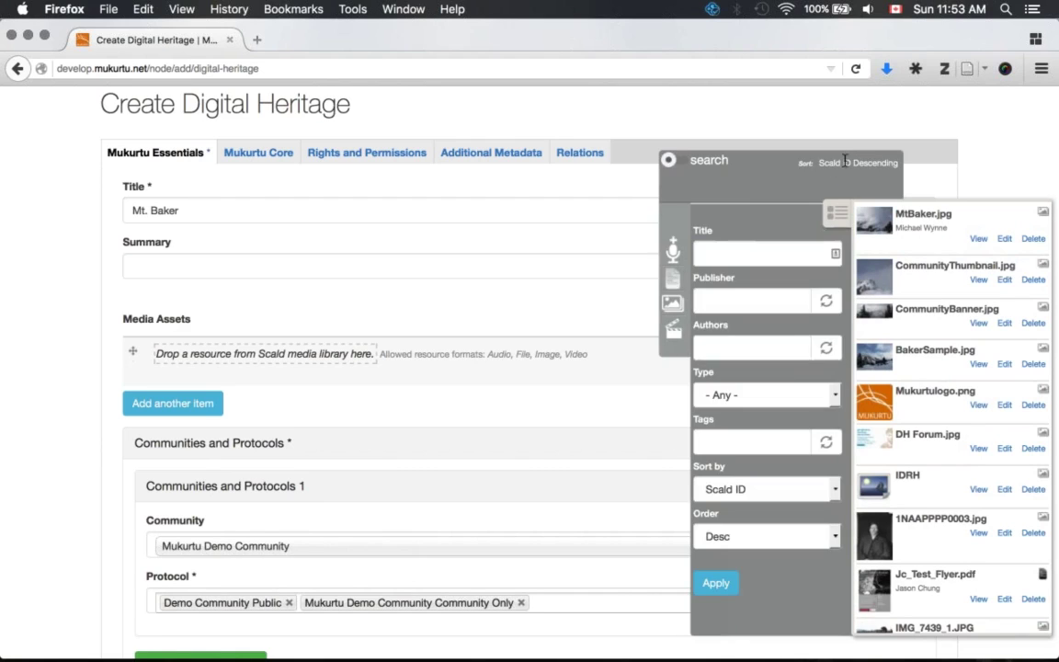
click(740, 249)
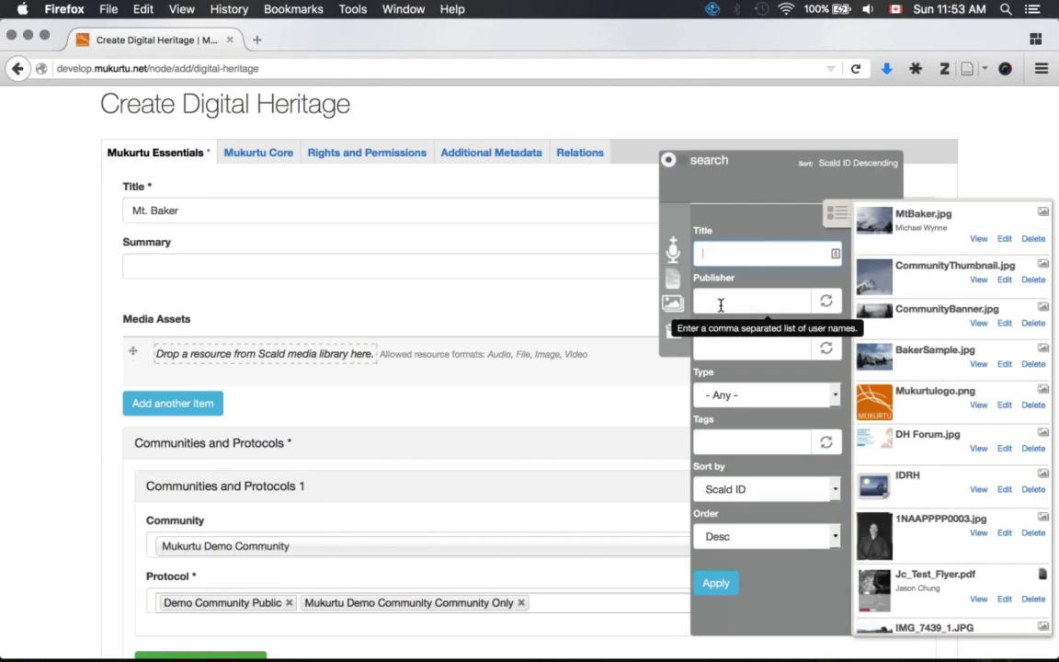
click(739, 346)
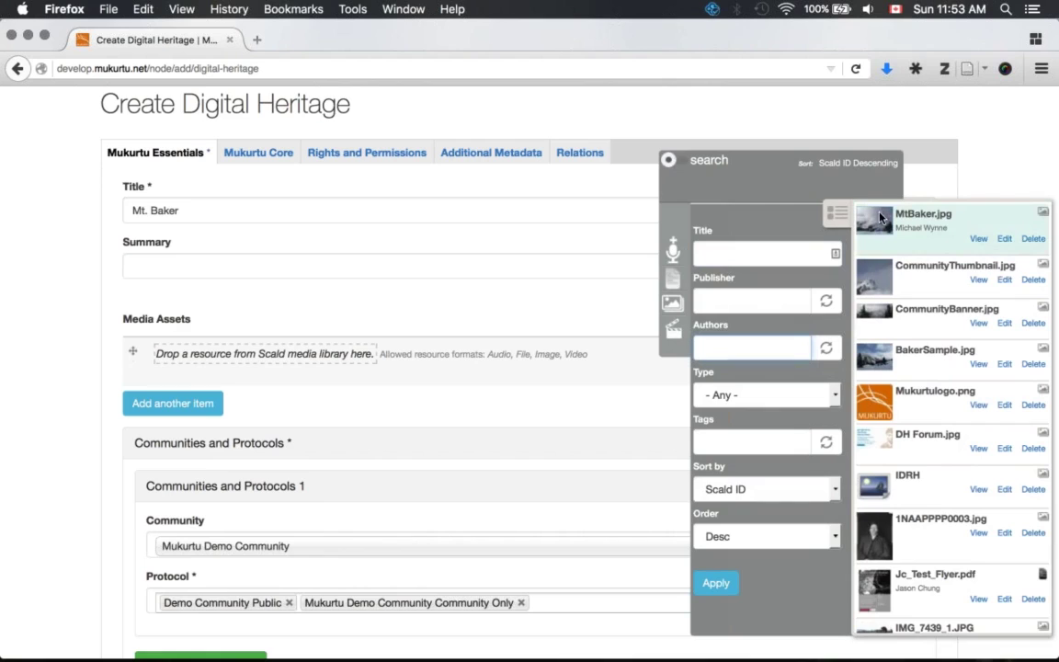
click(671, 162)
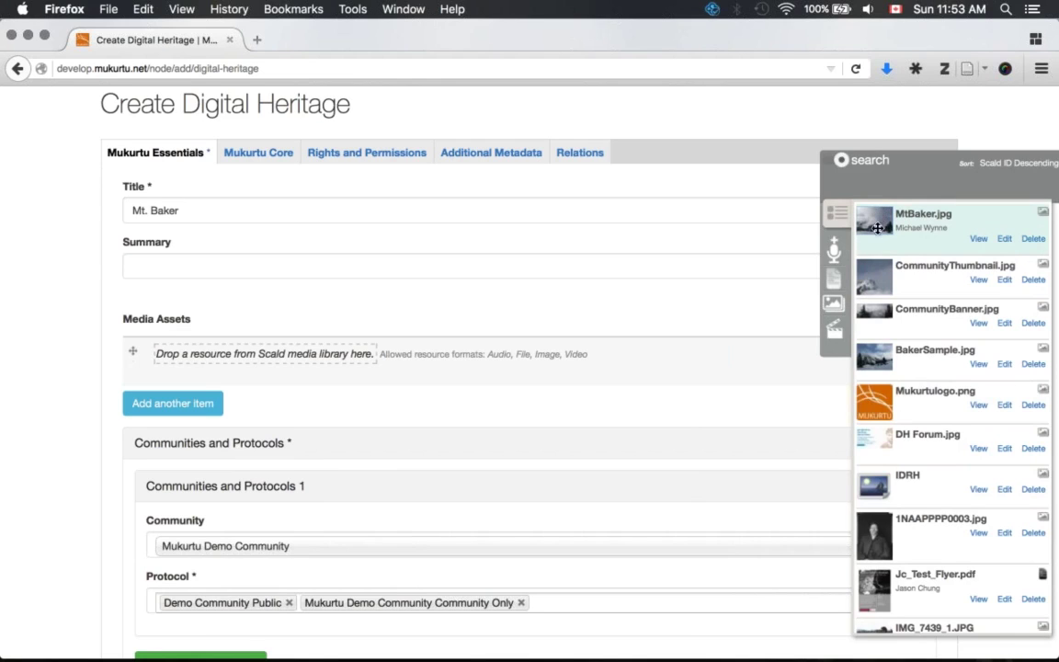
Attach MtBaker.jpg from the media library as the item's media asset and collapse the library
drag(856, 228, 215, 358)
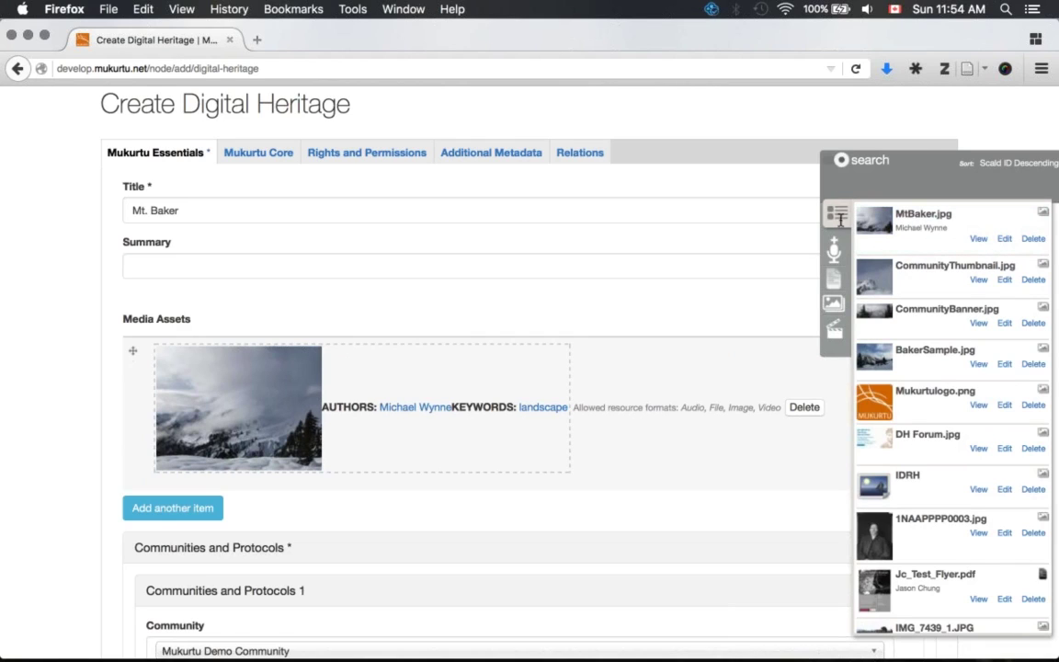
click(839, 219)
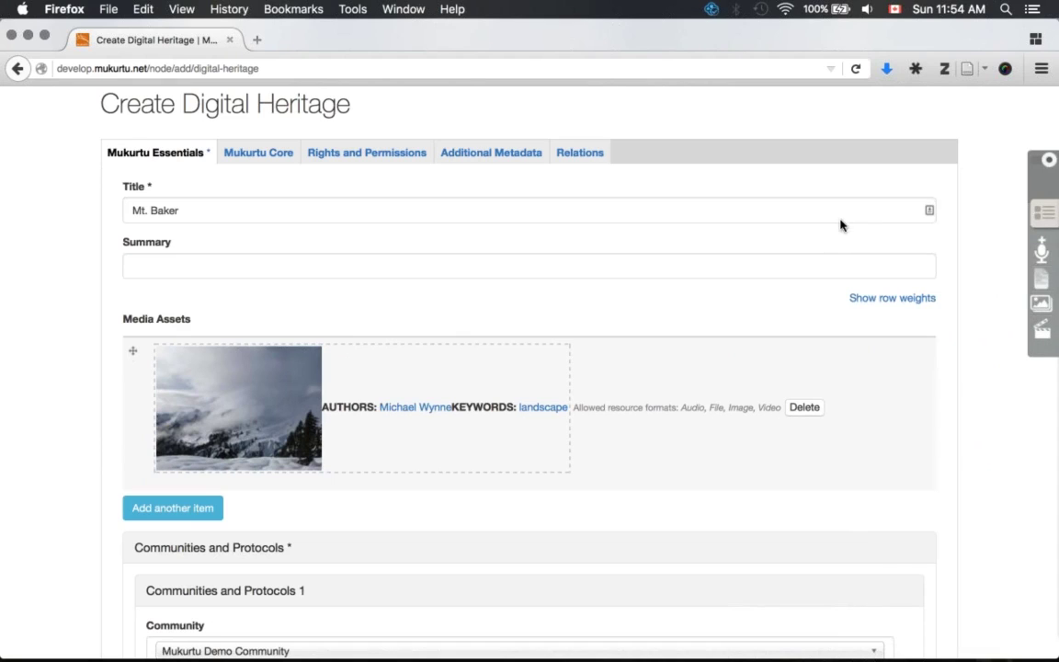
click(270, 196)
Review the item's media asset, community, protocols, sharing setting and category on the form
scroll(301, 285, down, 2)
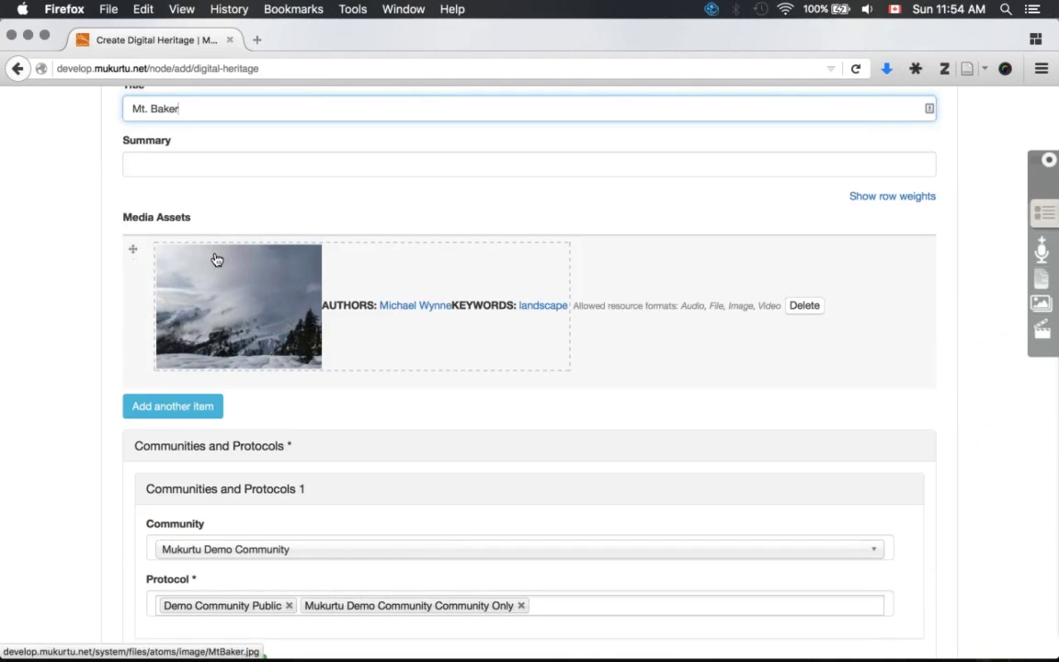
scroll(216, 260, down, 3)
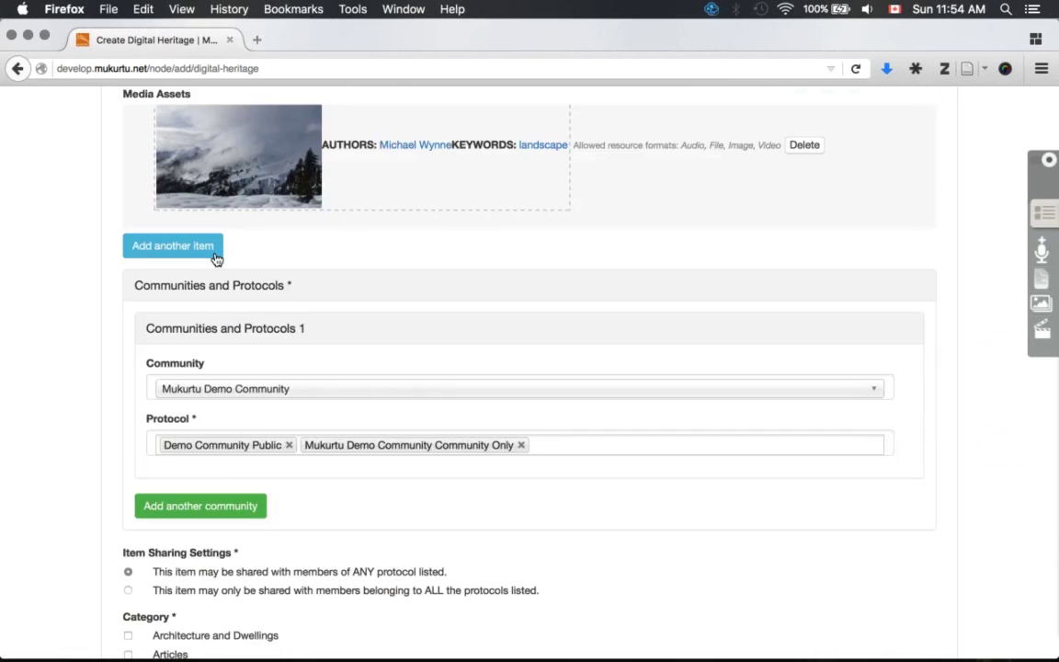
scroll(217, 260, down, 2)
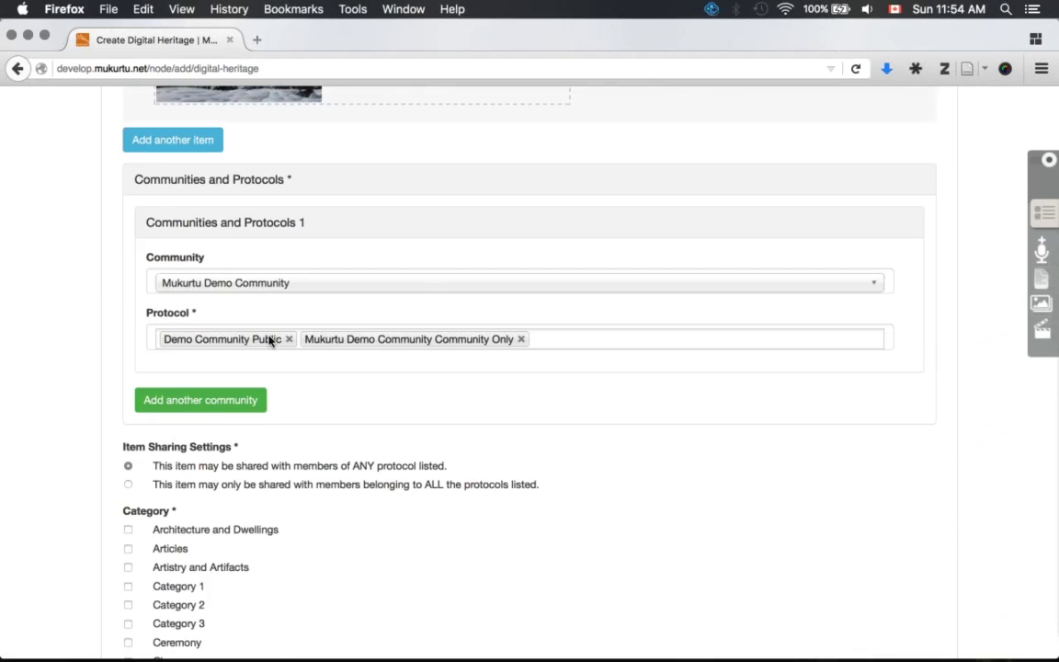
scroll(194, 360, down, 2)
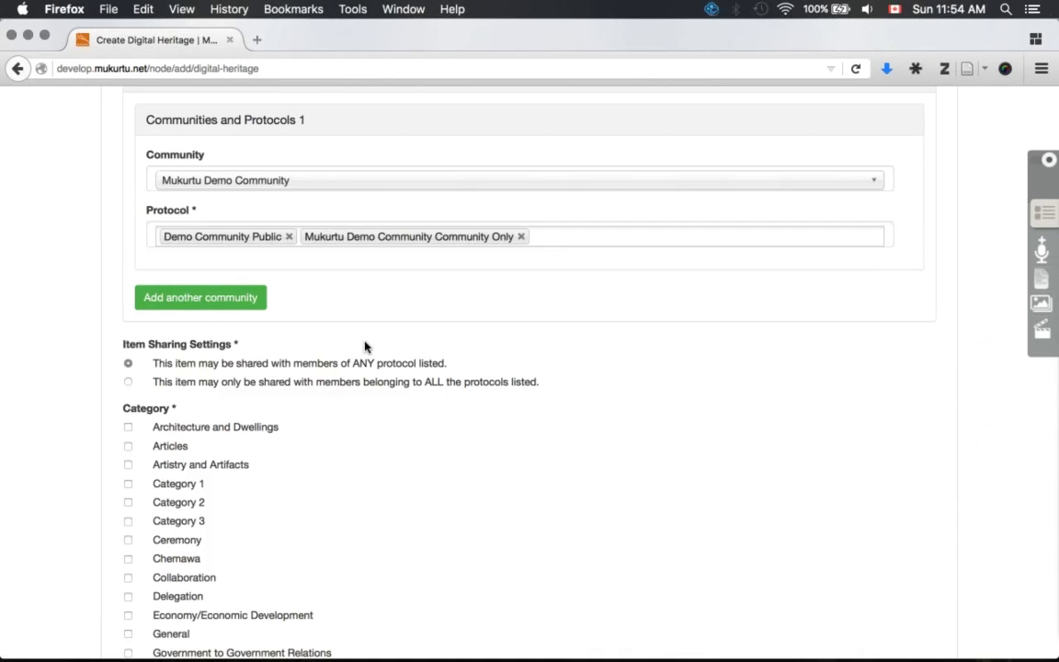
scroll(364, 347, down, 6)
scroll(156, 335, up, 1)
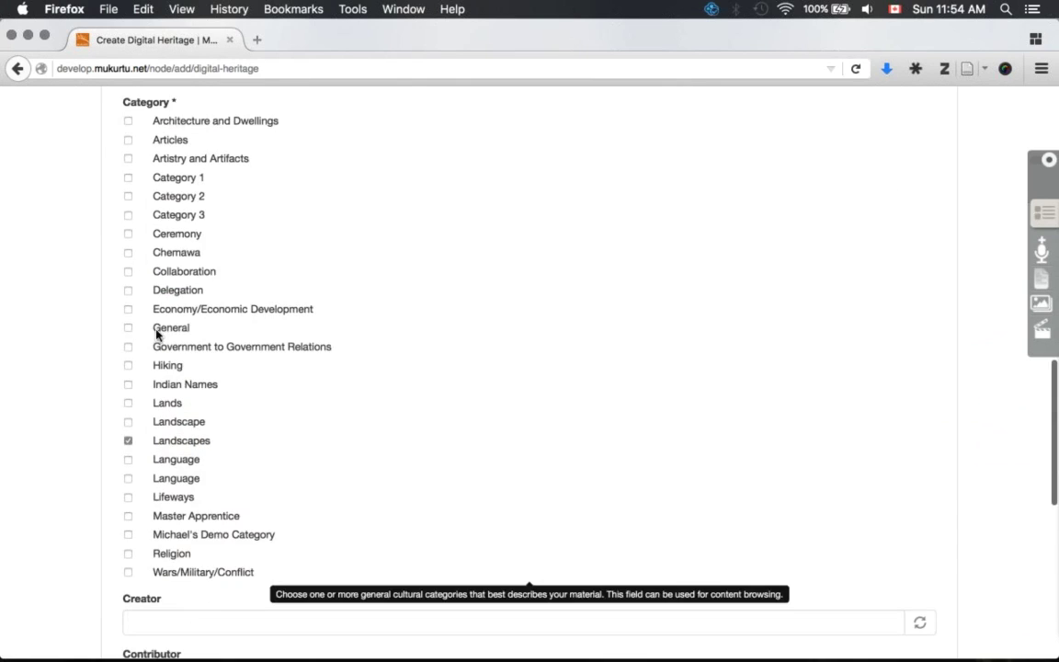
Save the Mt. Baker digital heritage item and dismiss the confirmation message
scroll(156, 332, down, 4)
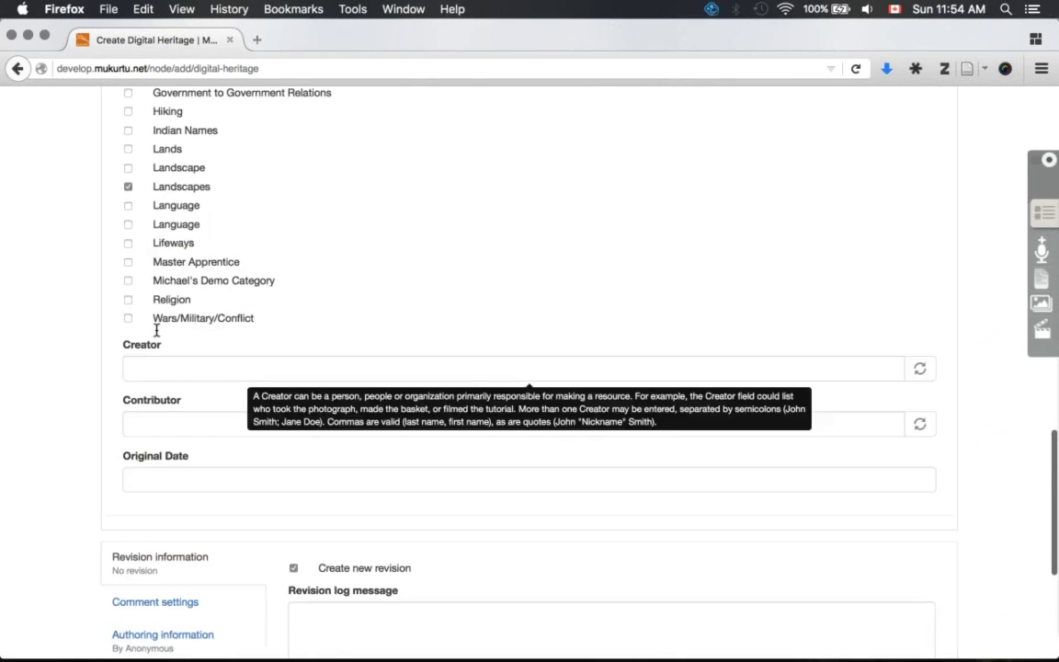
scroll(248, 365, down, 3)
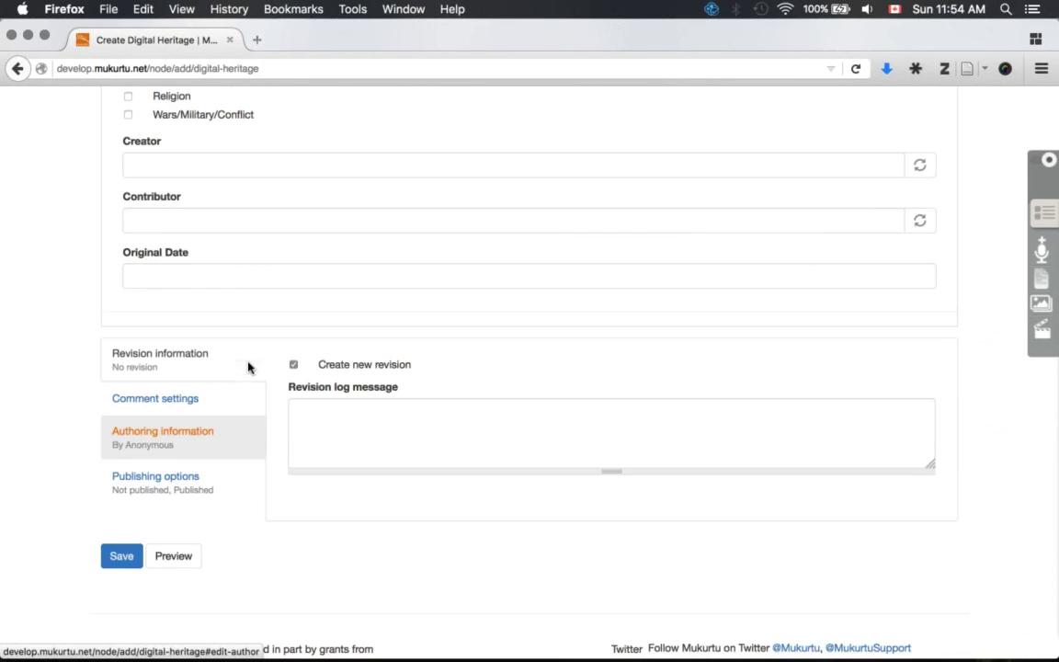
click(112, 554)
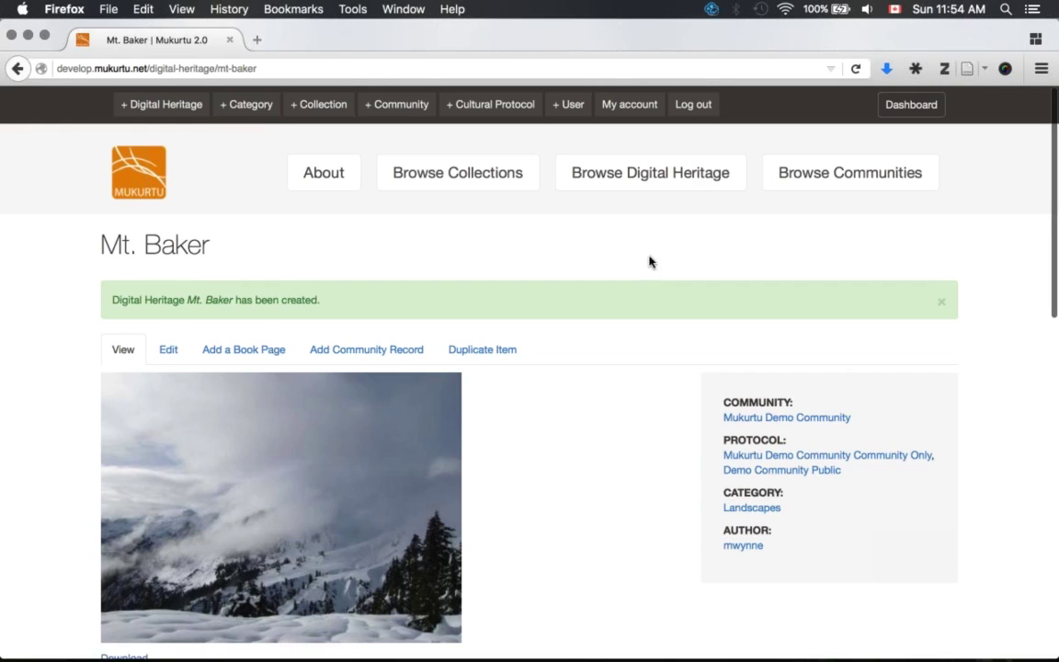
click(943, 302)
Review the saved item's title, image, community, protocols, category and author on its page
scroll(946, 303, down, 2)
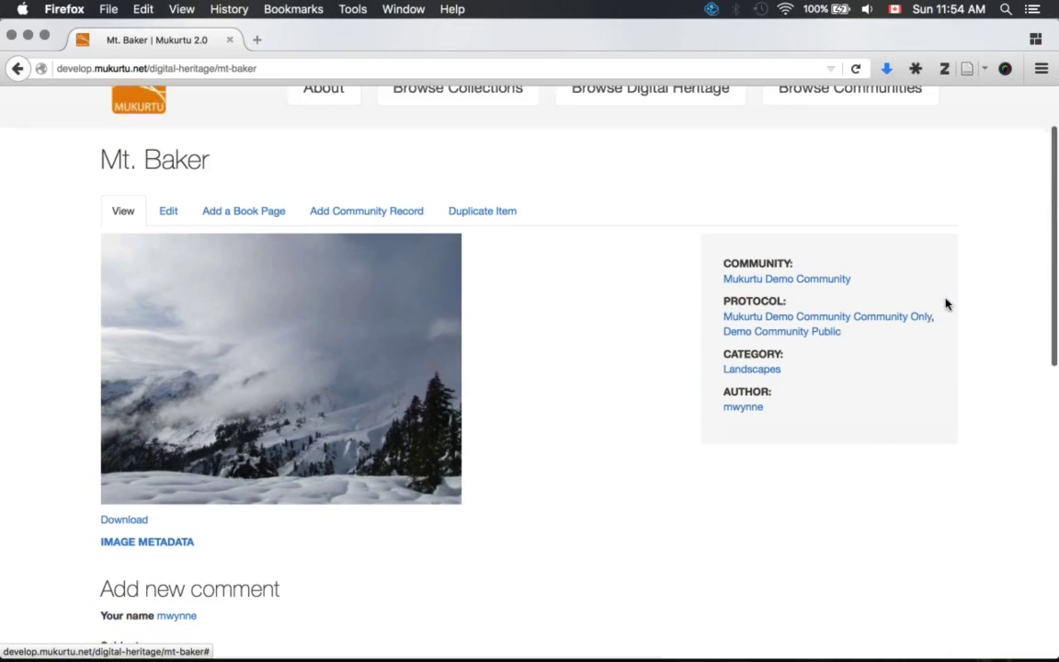
scroll(946, 303, down, 1)
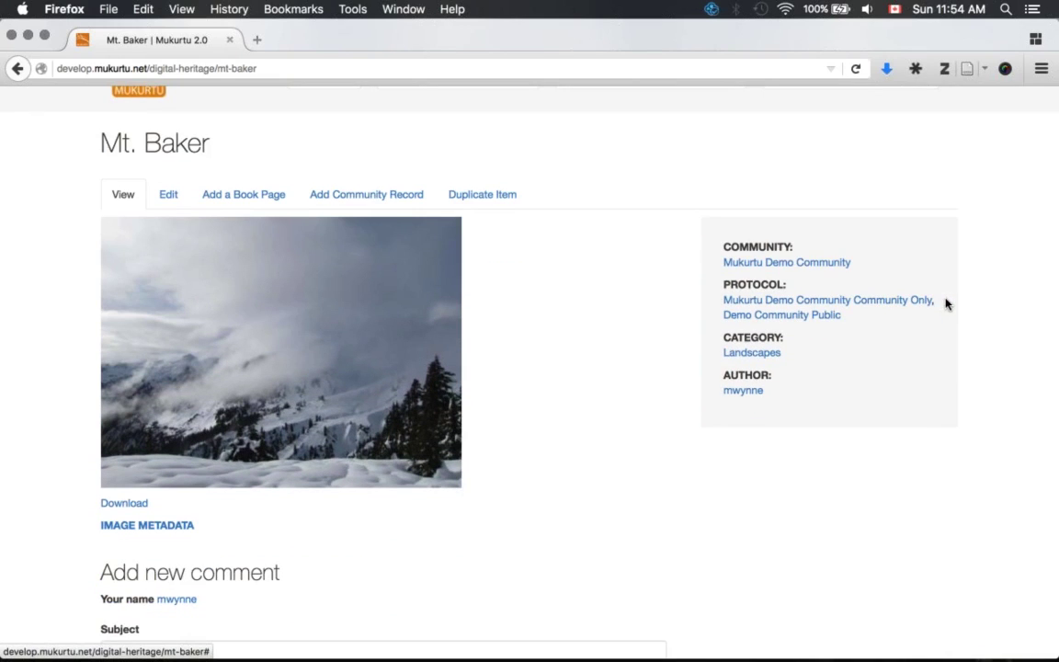
drag(102, 144, 221, 154)
click(221, 154)
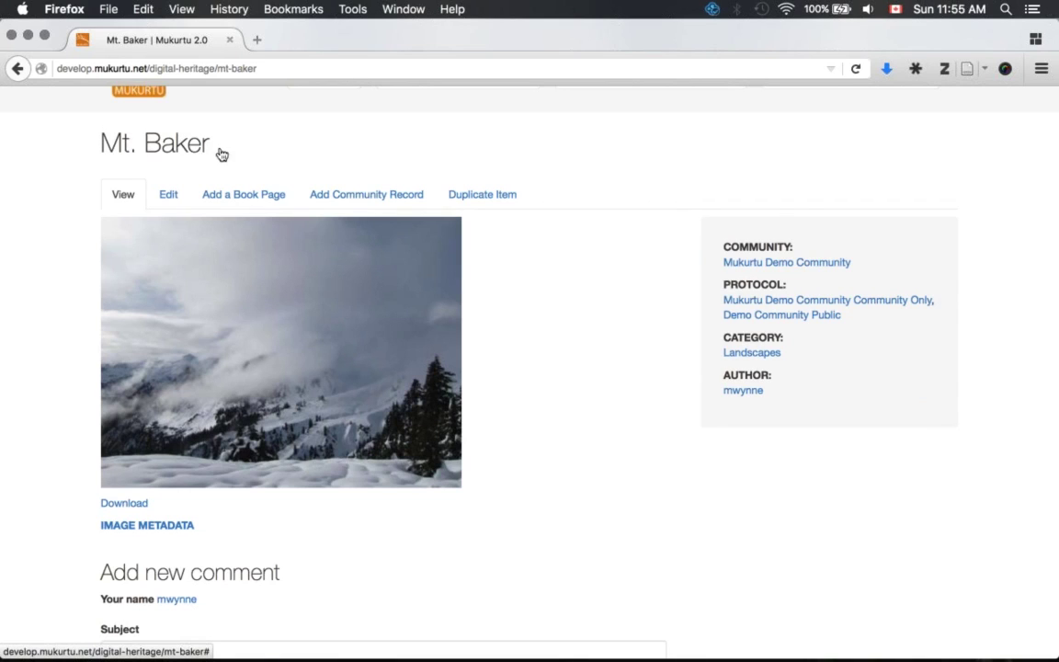
click(742, 261)
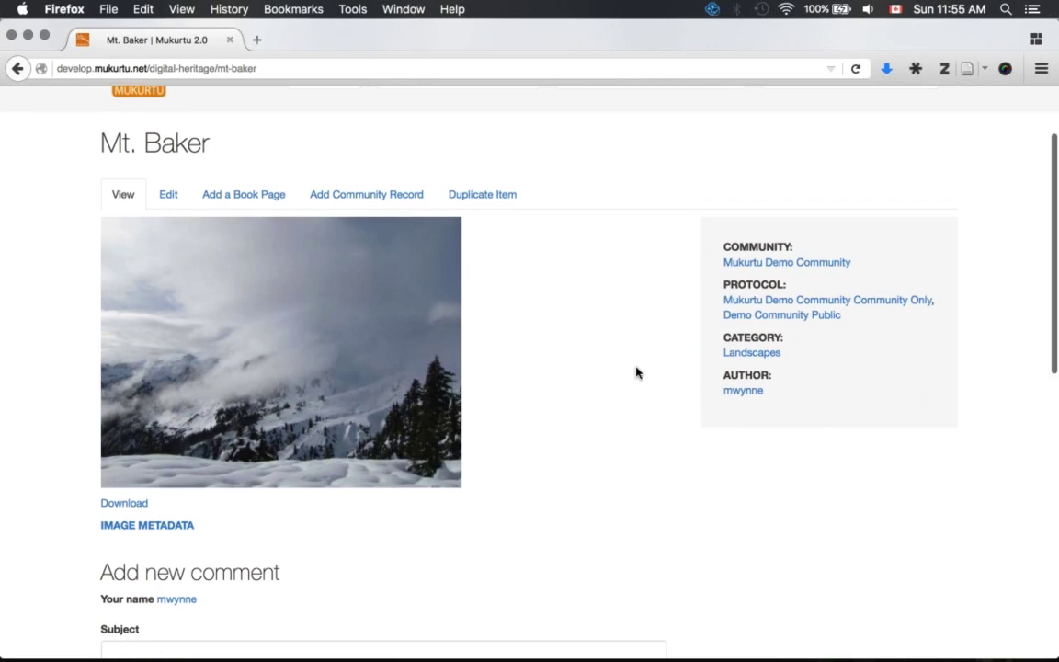
scroll(636, 372, down, 2)
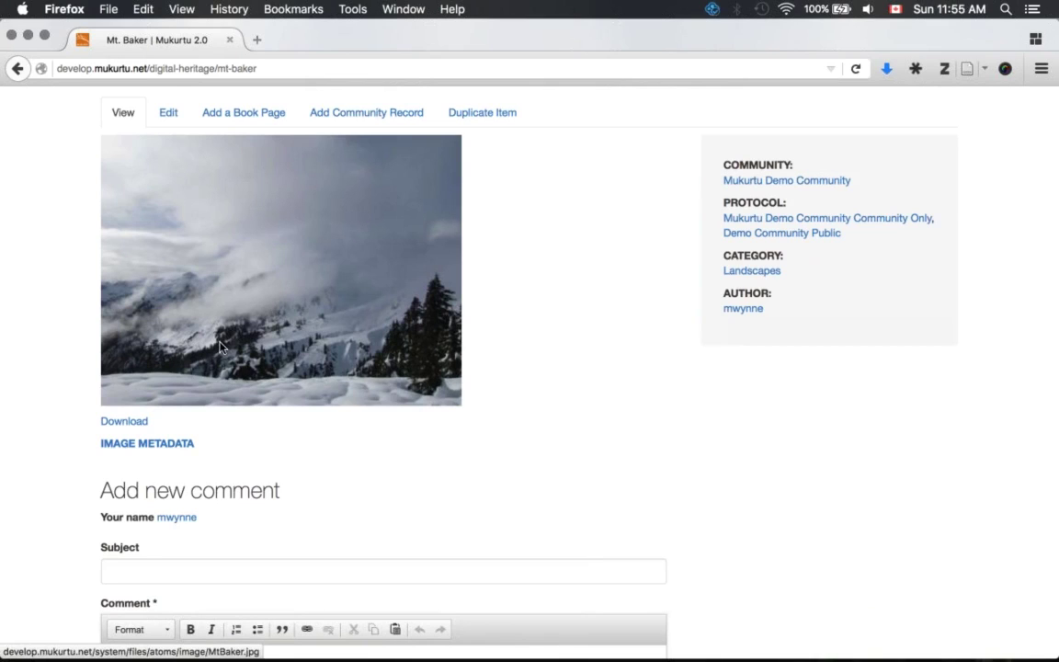
View the item's image at full size, inspect its details enlarged, and return to the item page
click(315, 233)
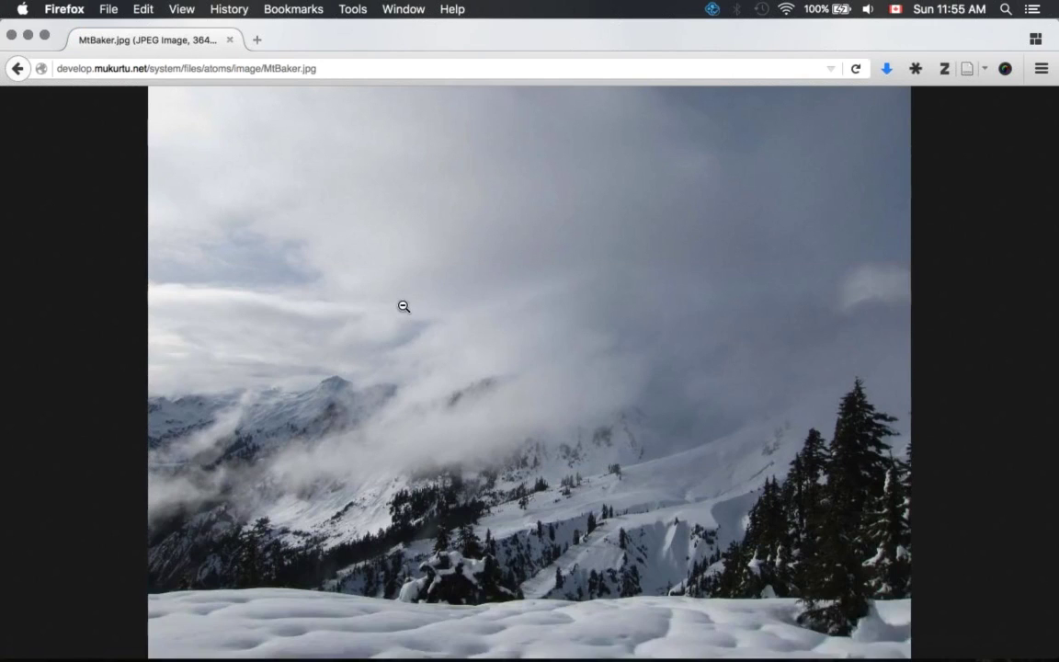
click(404, 306)
scroll(403, 306, down, 10)
scroll(404, 306, left, 5)
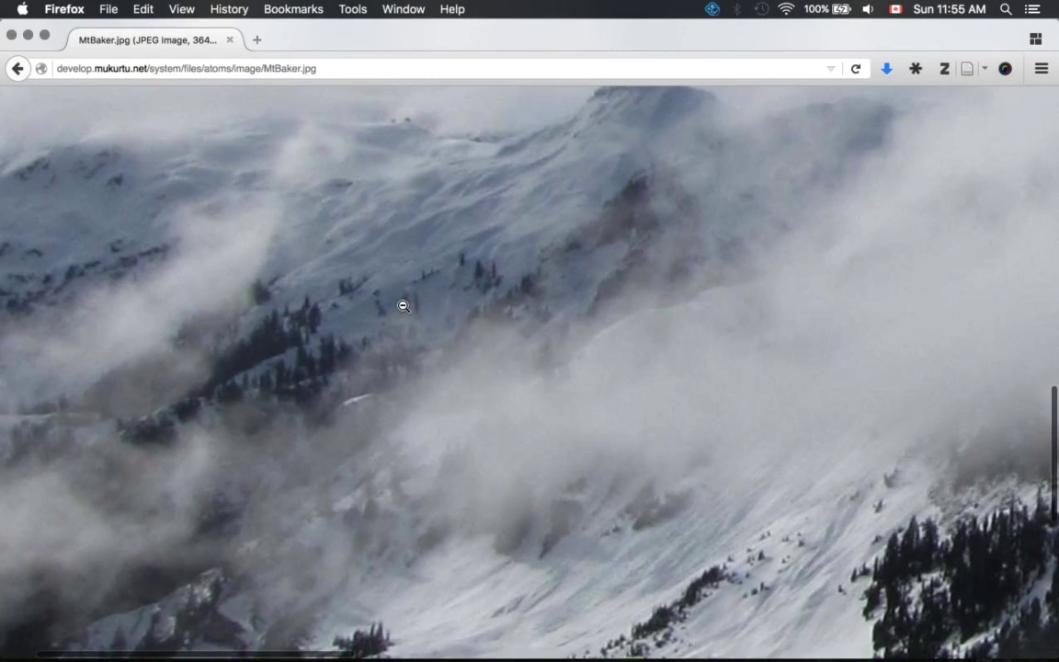
scroll(404, 306, down, 8)
scroll(403, 307, right, 10)
key(super+Left)
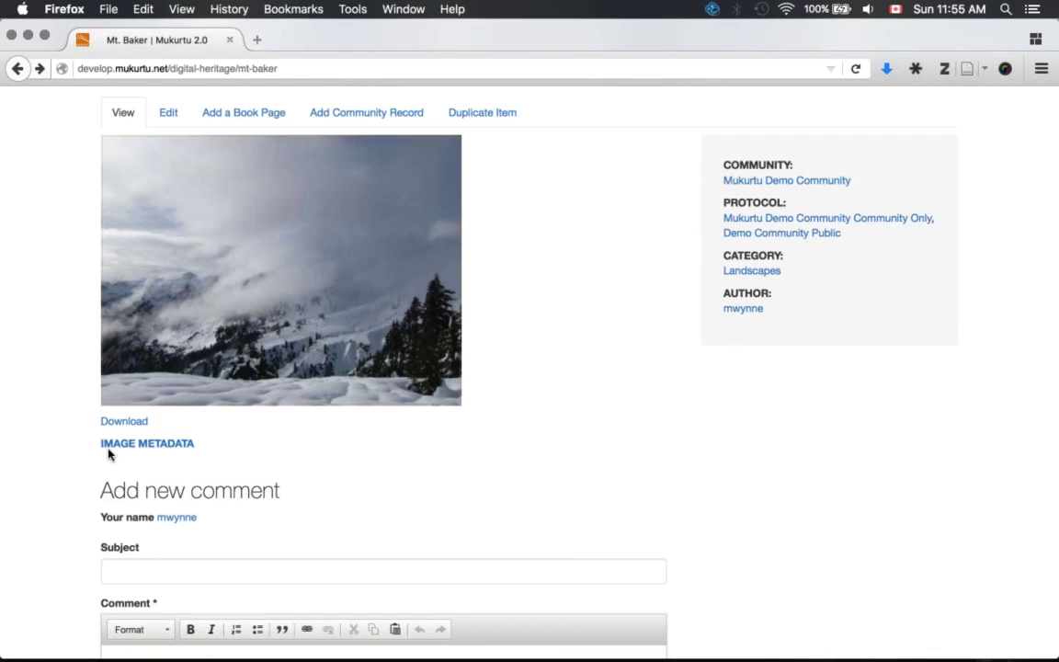
Examine the image metadata link and the comment section beneath the item's image
click(189, 449)
scroll(37, 456, down, 5)
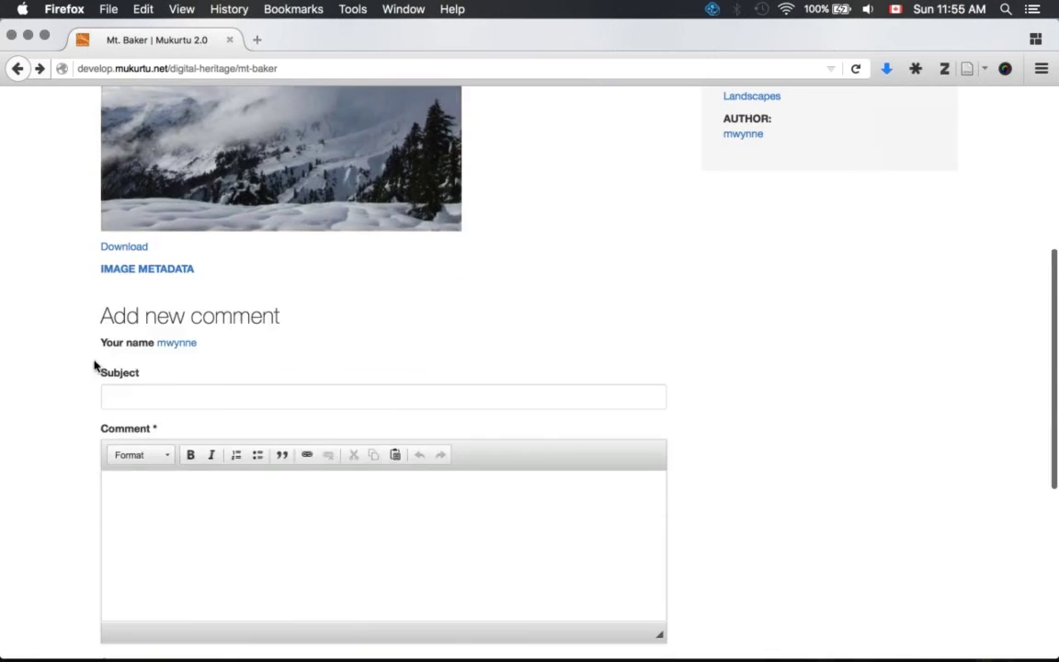
mouse_move(129, 276)
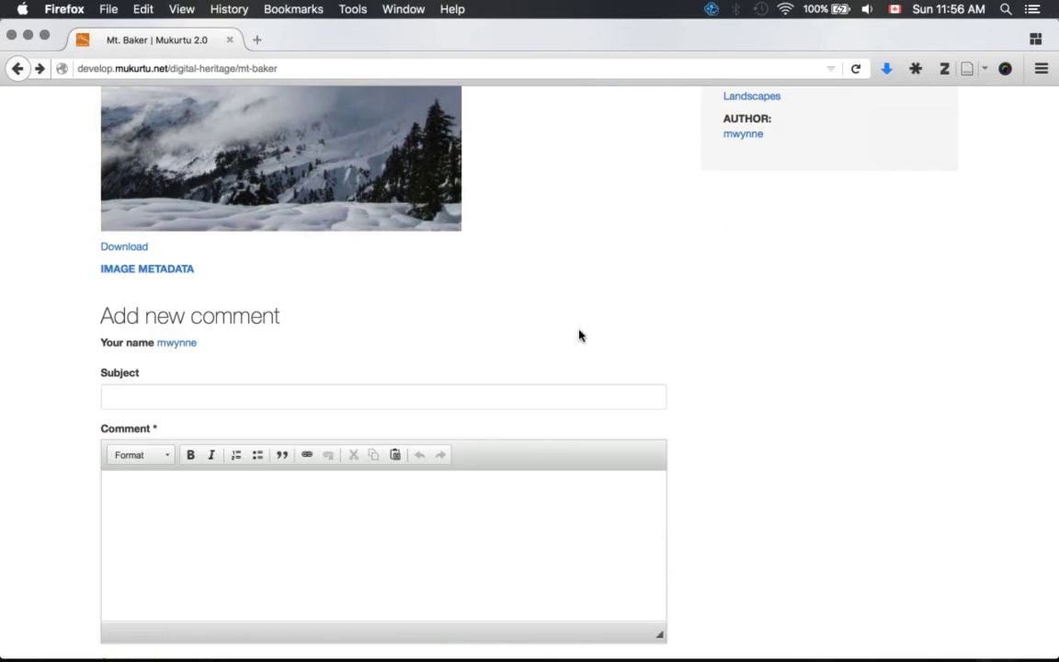
scroll(580, 336, up, 5)
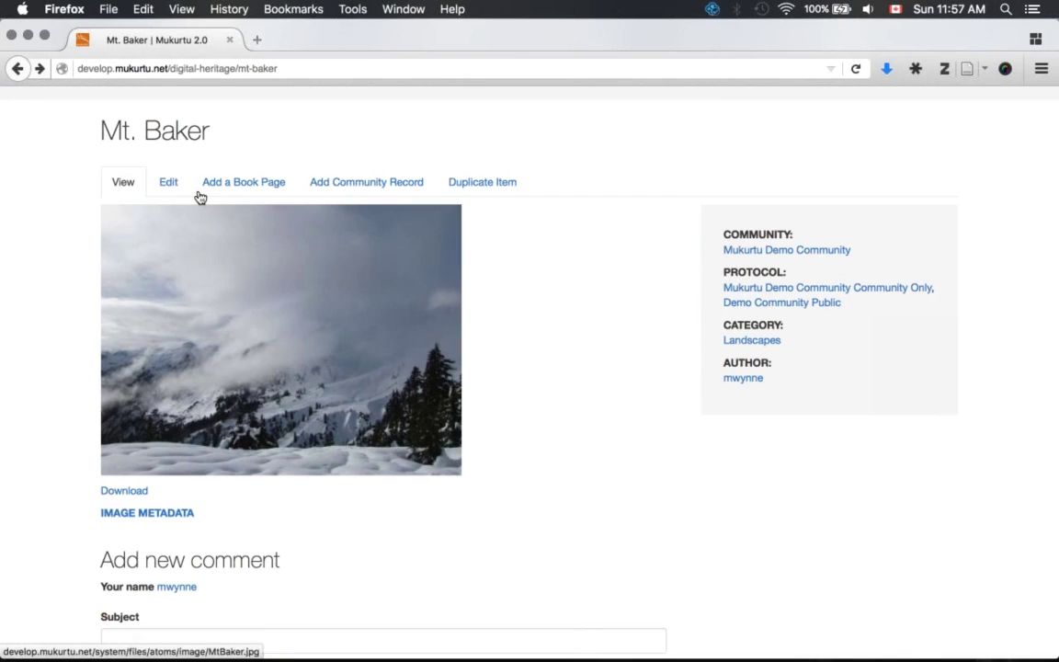
Open the Mt. Baker item for editing and add a second community and protocol section
click(168, 181)
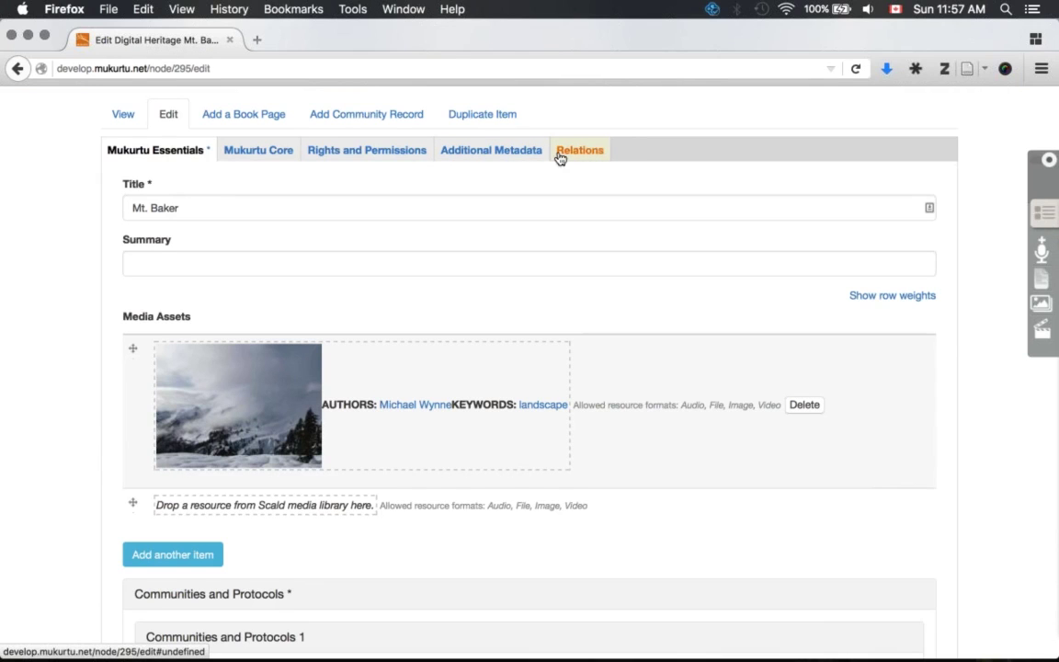
scroll(560, 158, down, 1)
scroll(558, 159, down, 10)
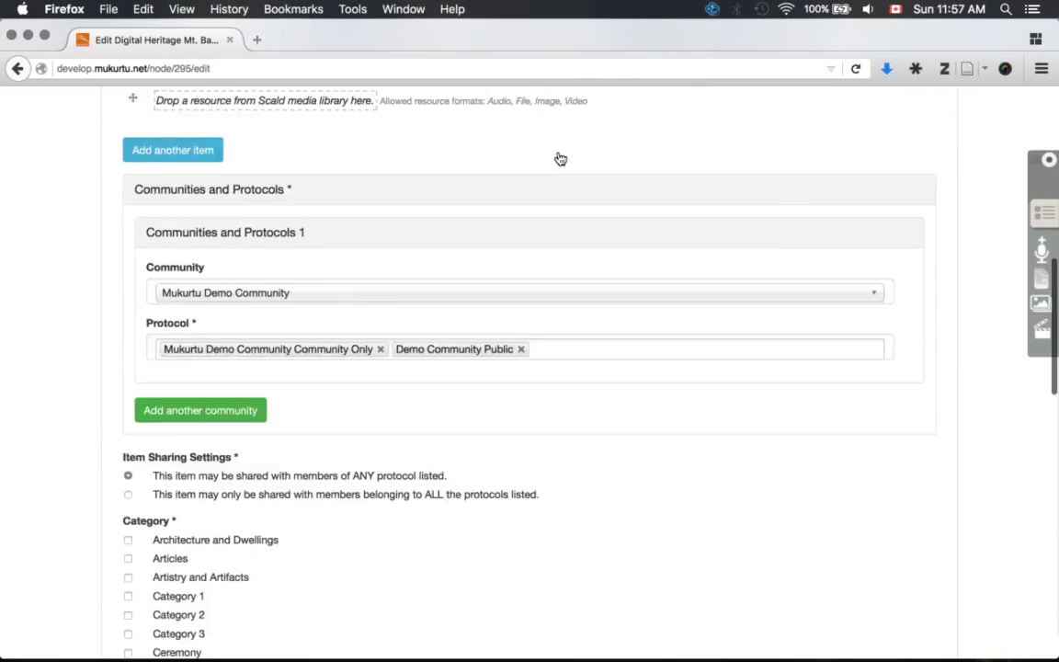
scroll(558, 158, up, 6)
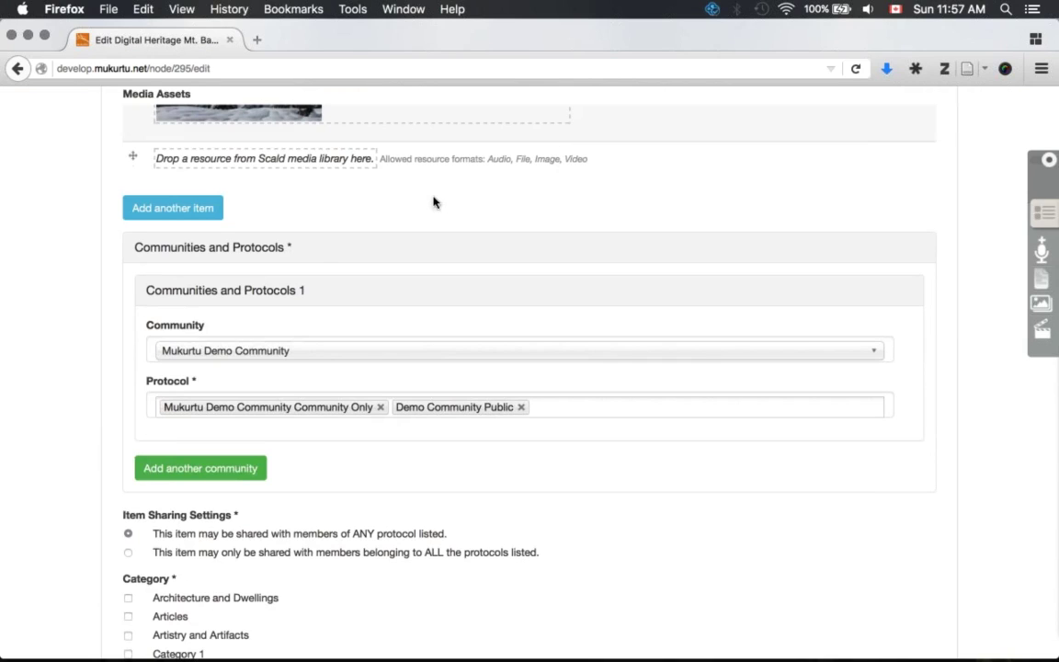
click(239, 470)
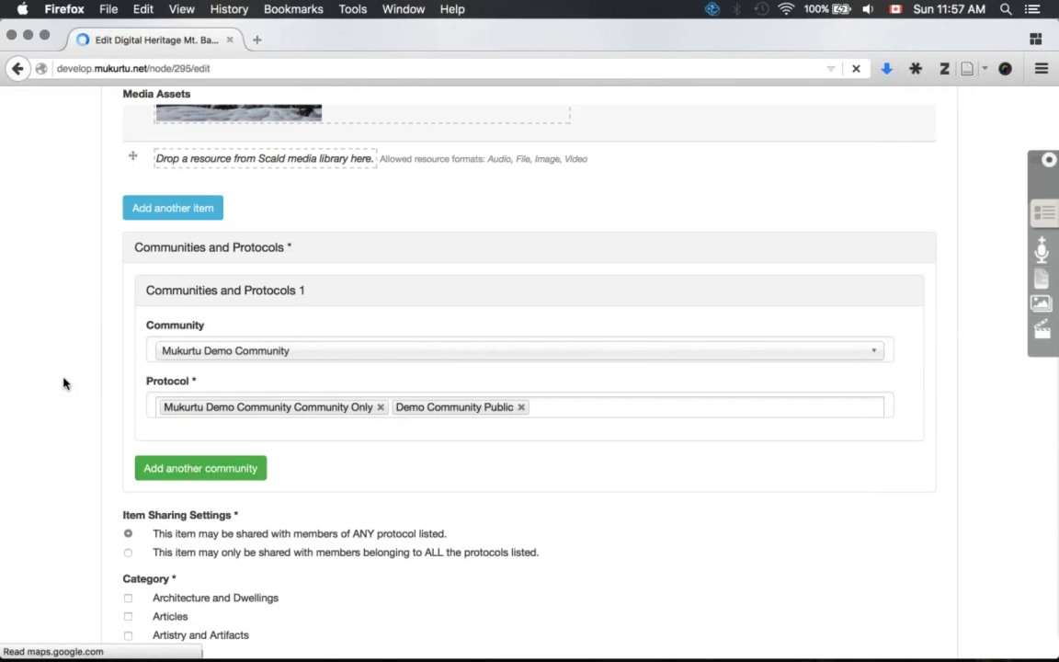
scroll(63, 384, down, 10)
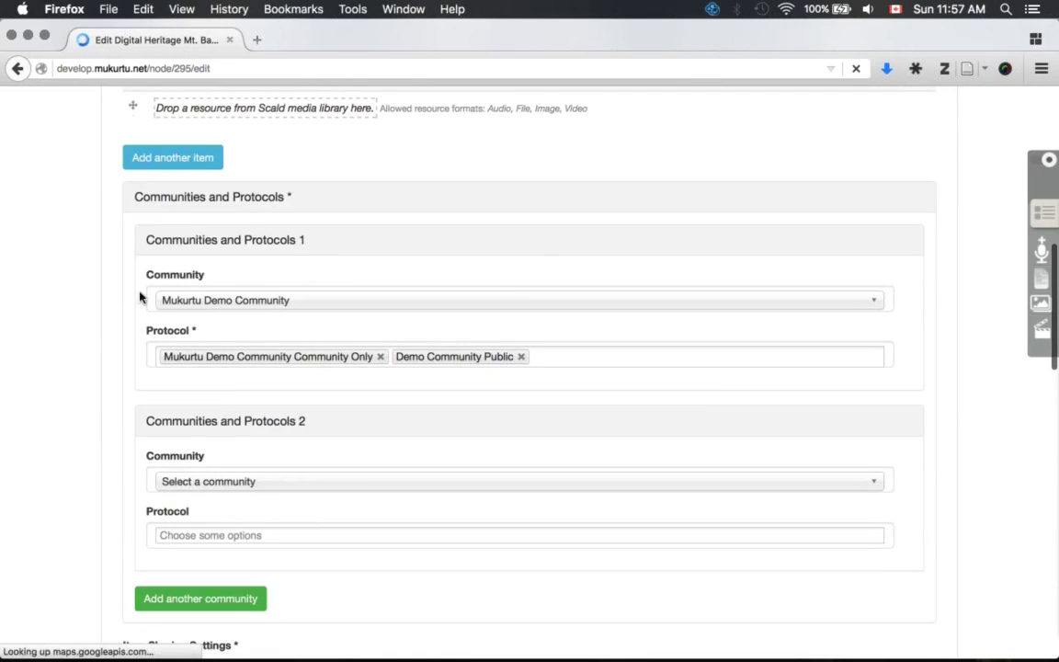
scroll(140, 298, down, 2)
Try Community 1 as the second community and look for a protocol to assign from it
click(210, 375)
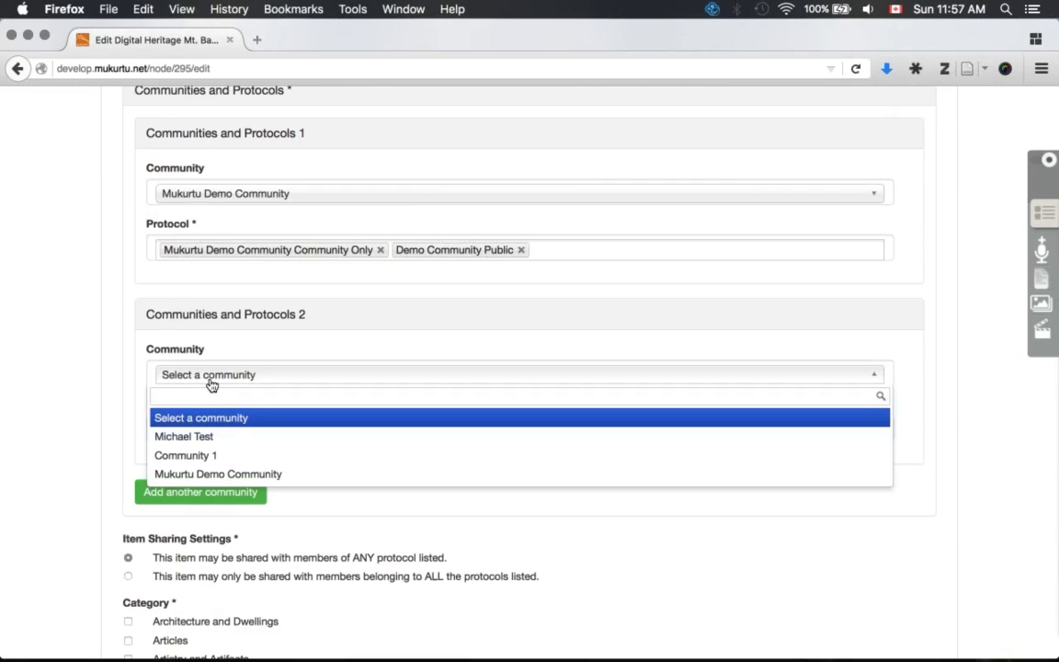
click(211, 454)
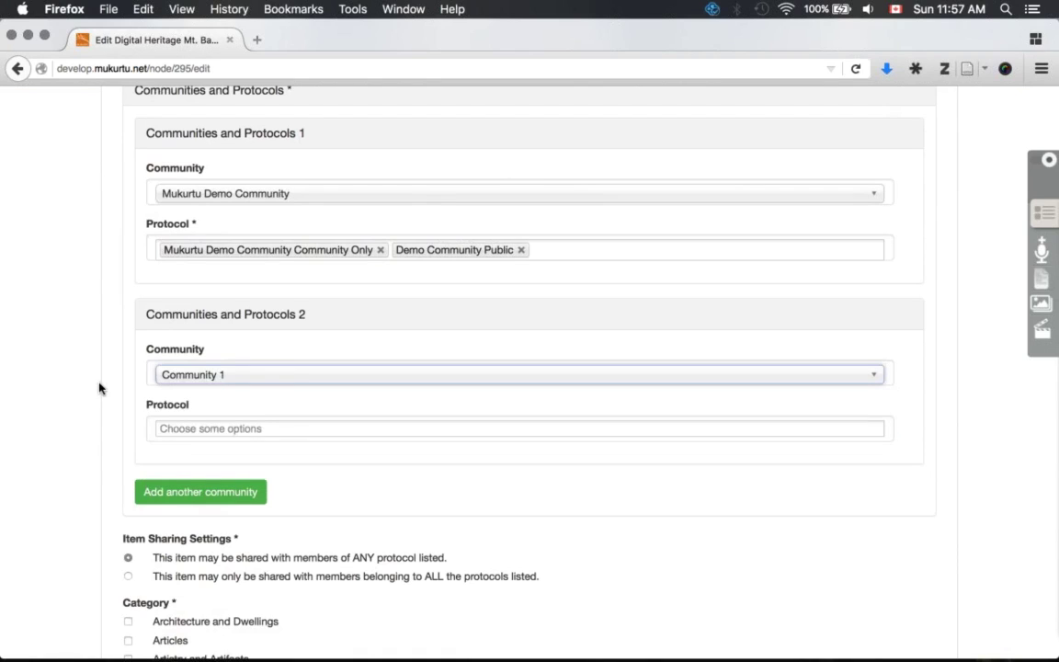
scroll(96, 384, down, 2)
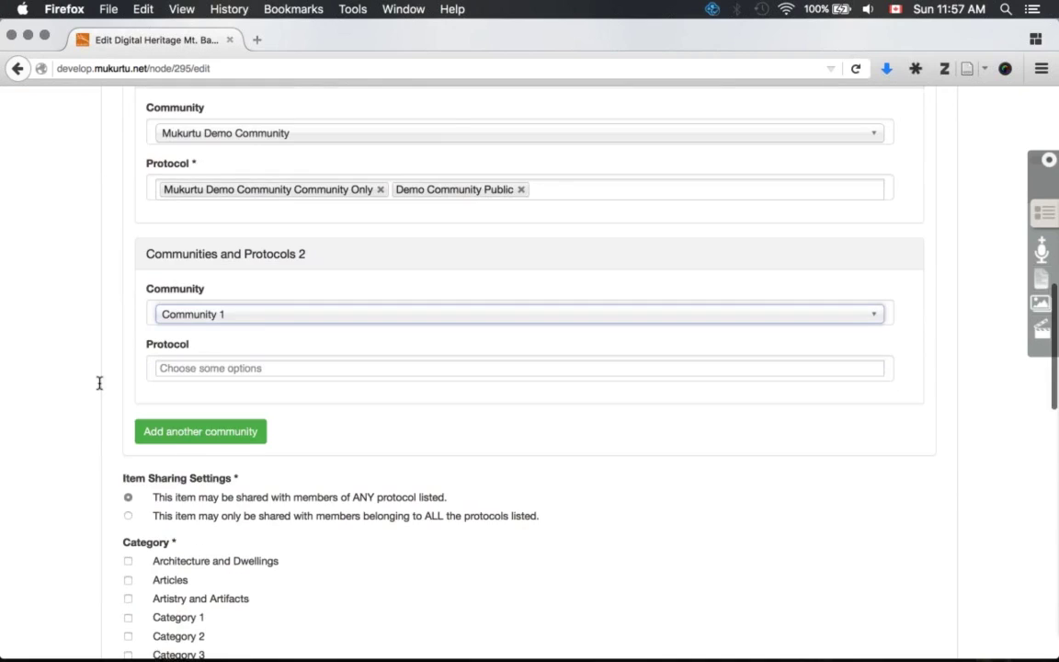
click(239, 361)
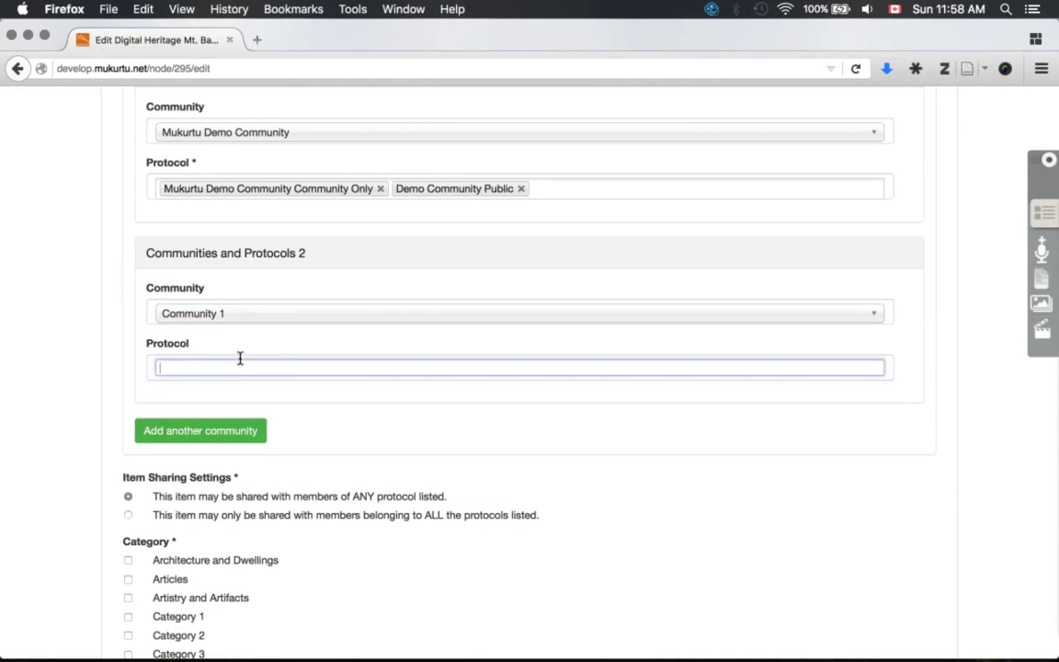
Set the second community to Michael Test and assign its Michael Test Community Only protocol
click(293, 366)
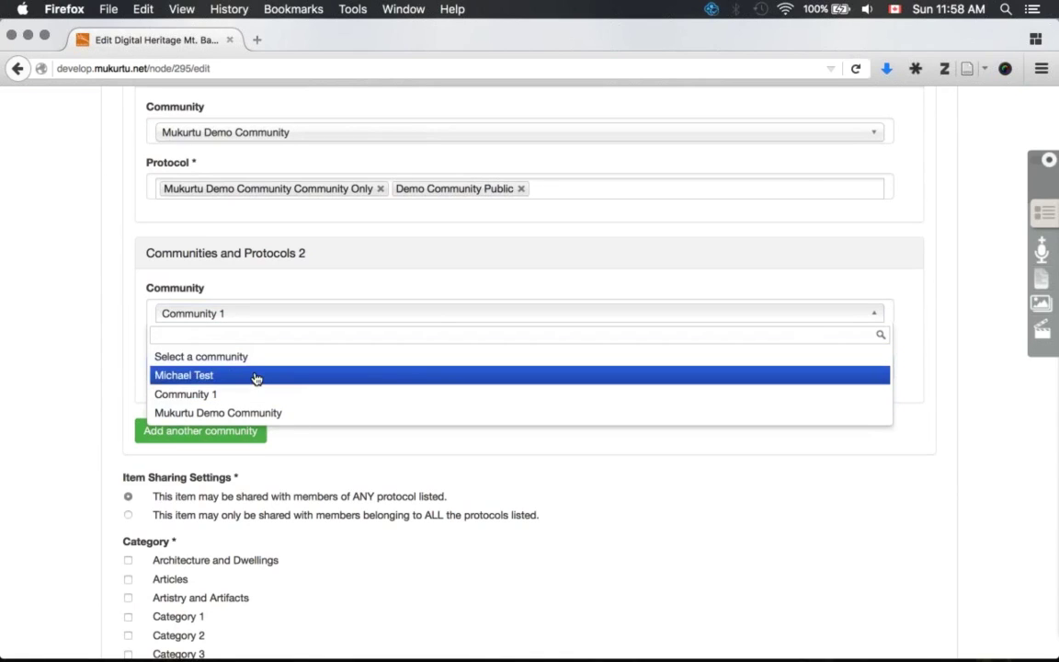
click(256, 377)
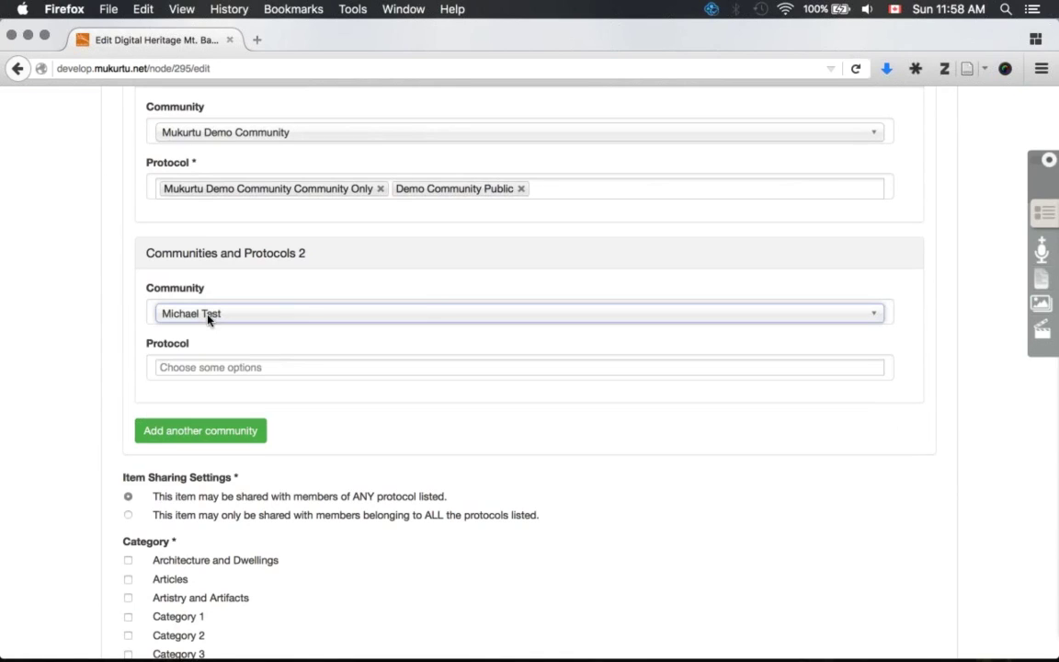
click(237, 341)
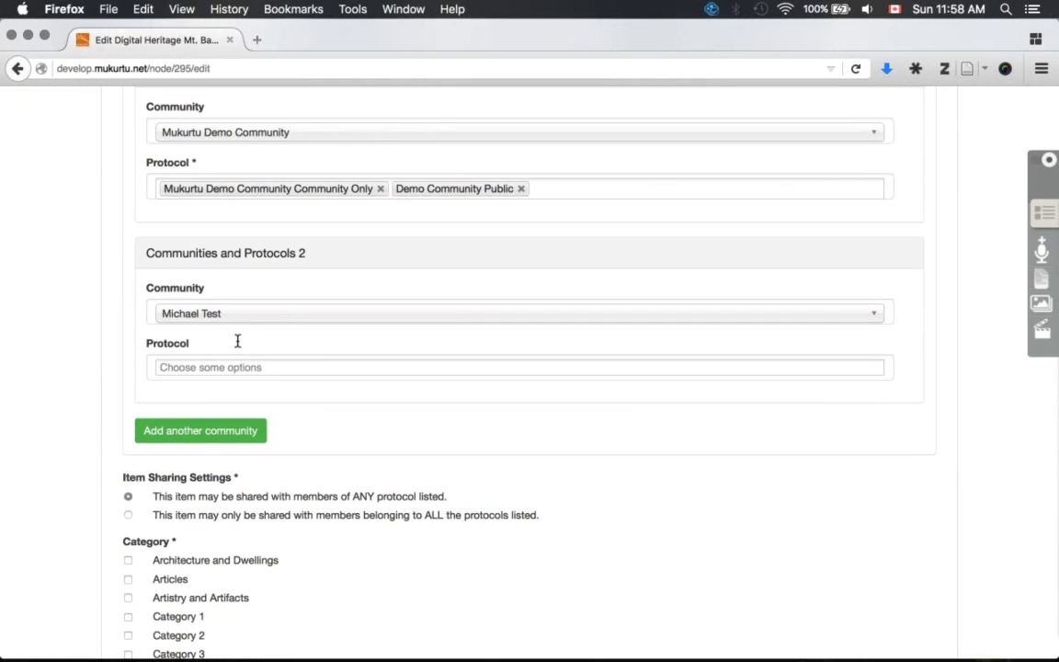
click(240, 367)
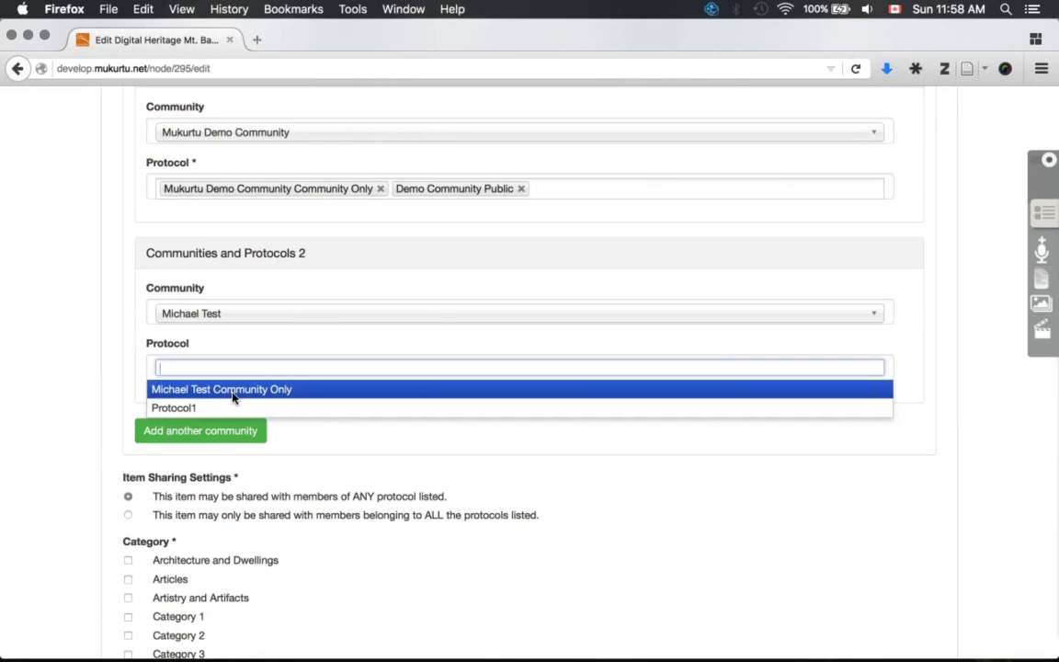
click(233, 391)
Add the Hiking and General categories to the item alongside Landscapes
scroll(52, 379, down, 2)
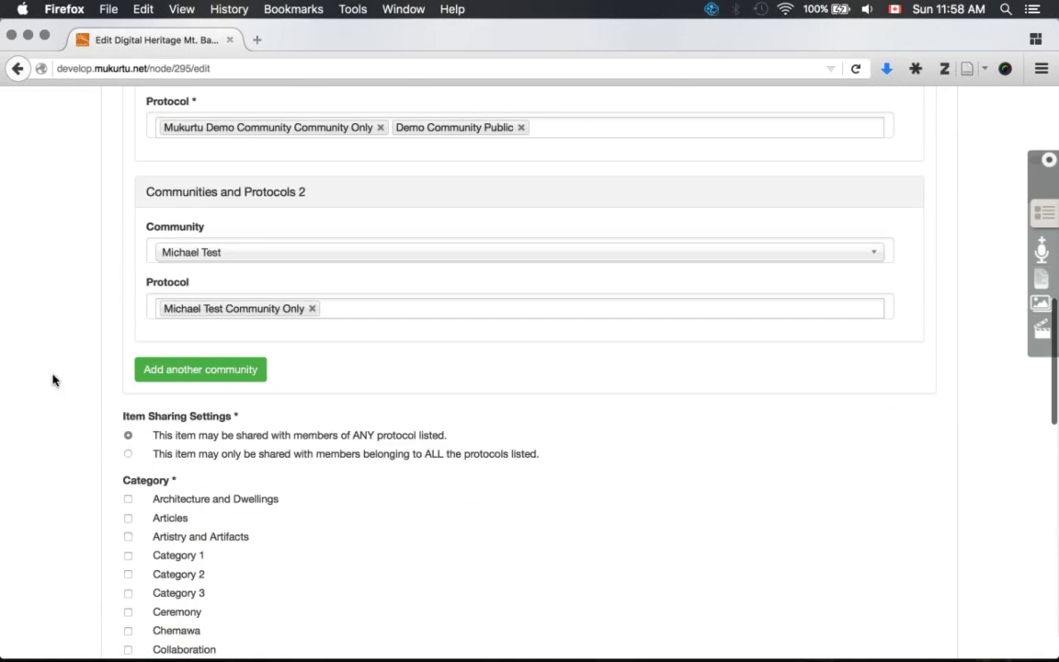
scroll(138, 267, down, 1)
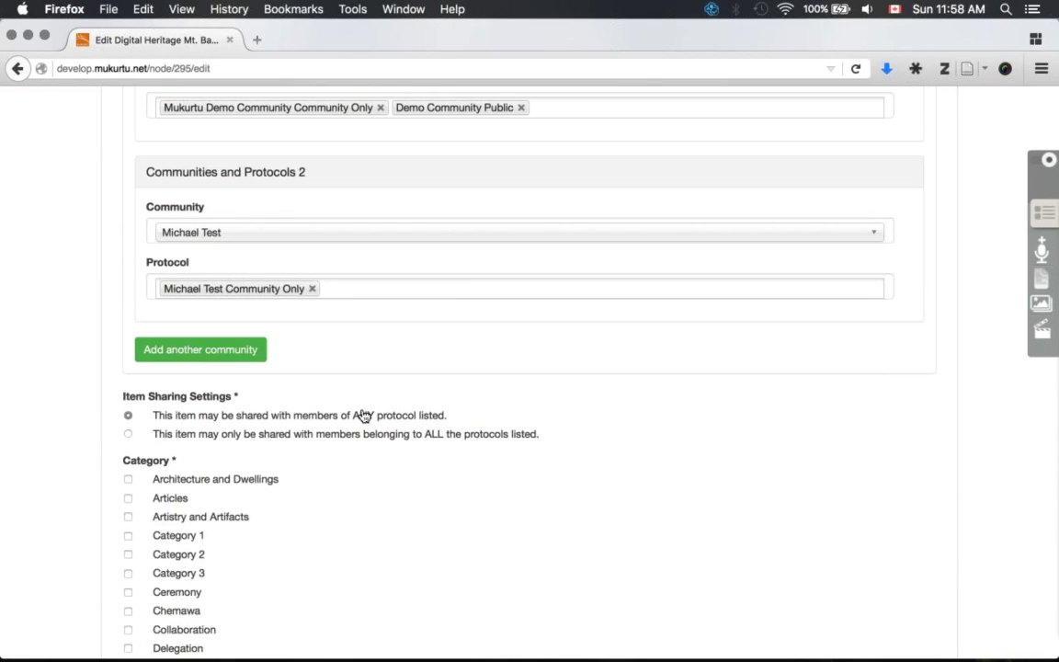
scroll(430, 350, down, 5)
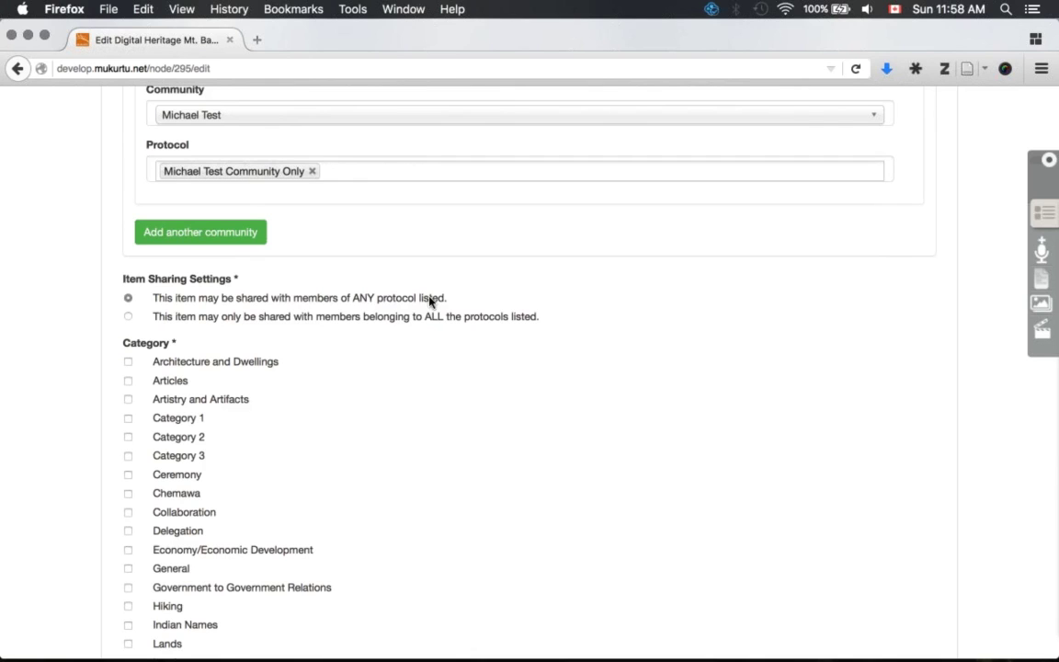
scroll(431, 302, down, 9)
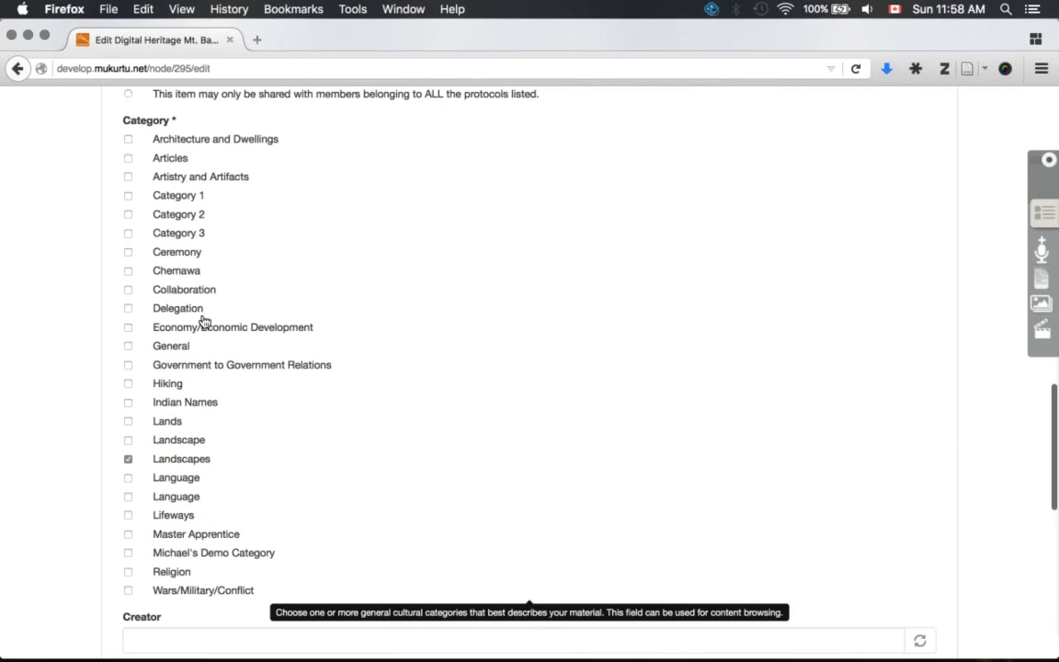
click(128, 383)
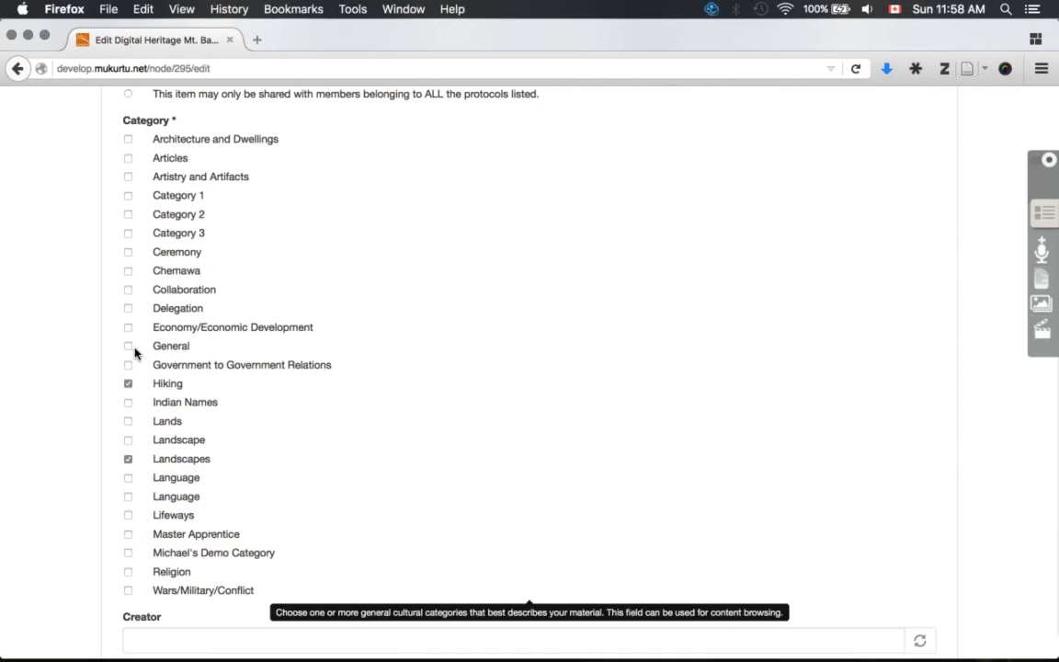
click(128, 347)
Enter the creator's full name and set the item's original date to 2015-02-08
scroll(70, 373, down, 1)
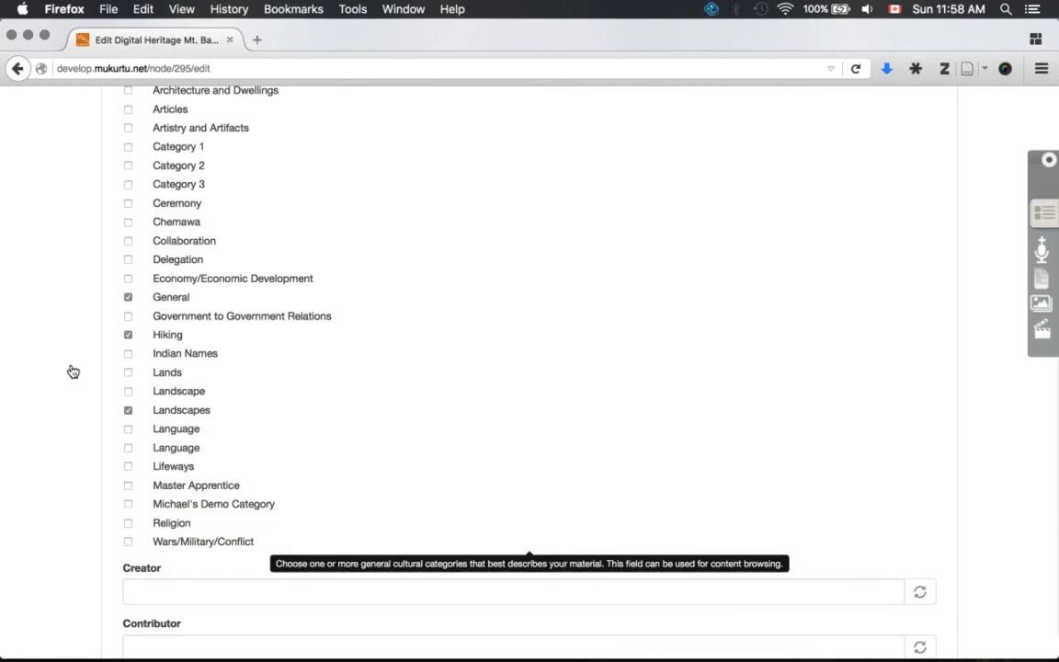
scroll(72, 372, down, 5)
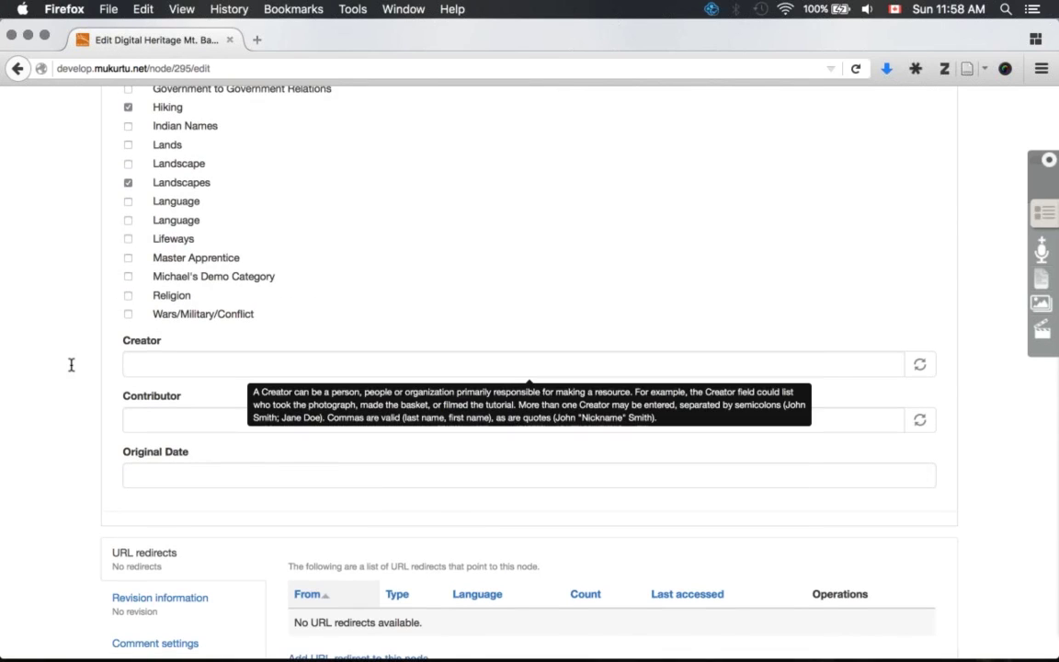
click(71, 365)
text(Michael )
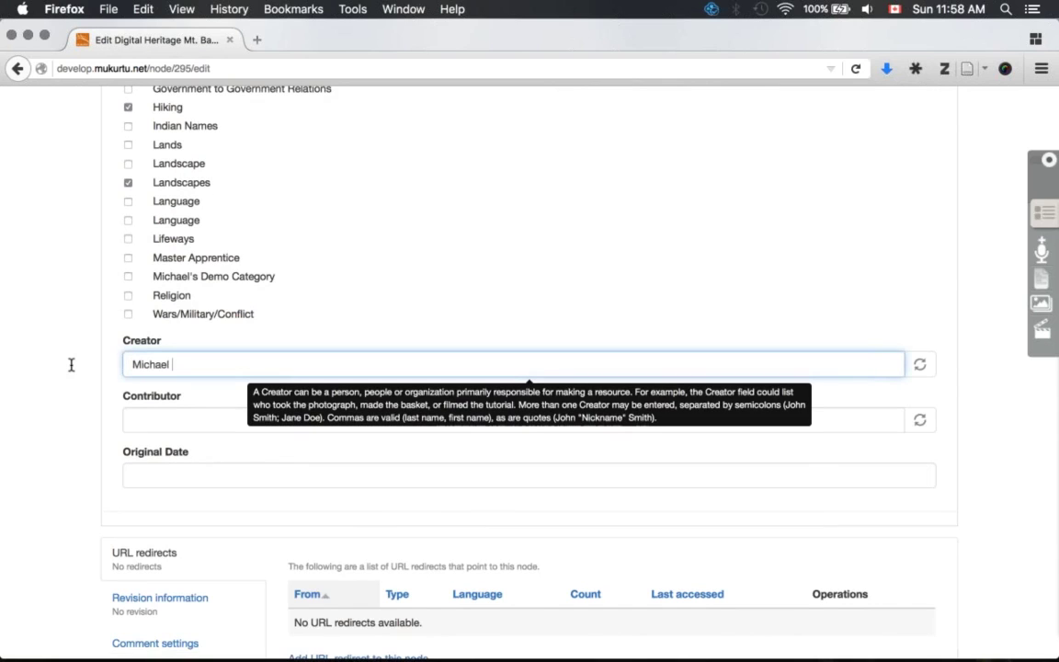
text(Wynne)
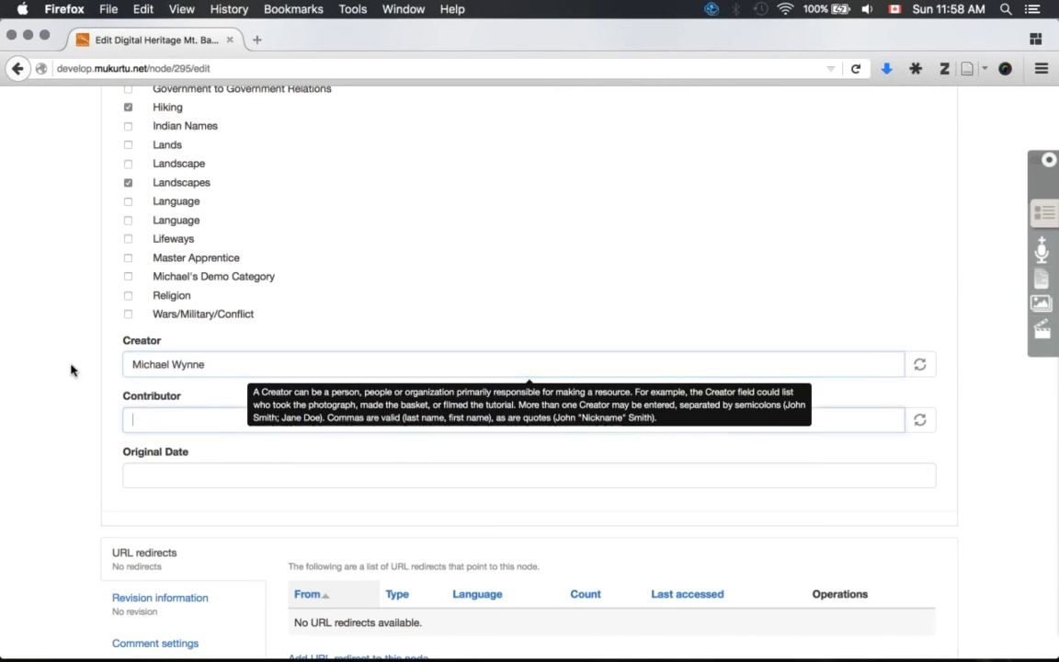
key(Tab)
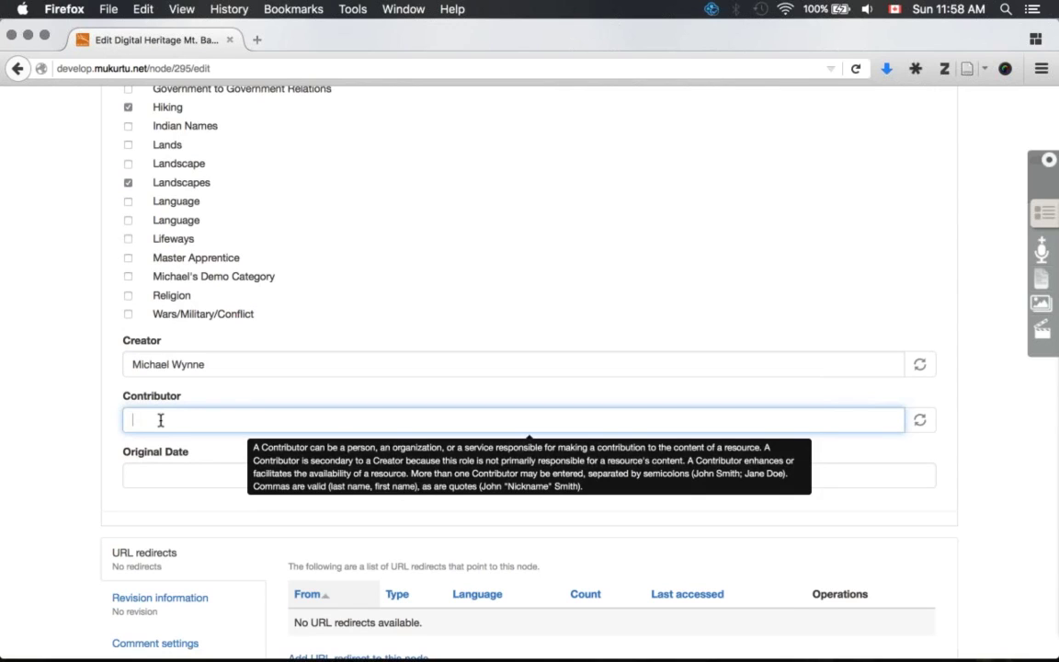
click(156, 463)
text(2)
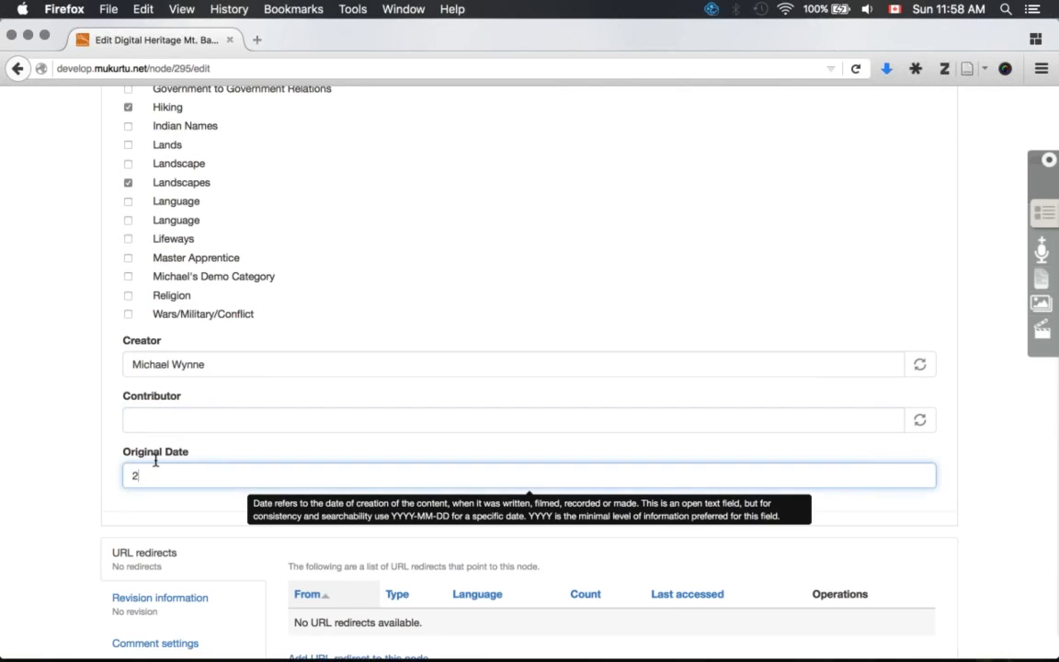
text(015-02-08)
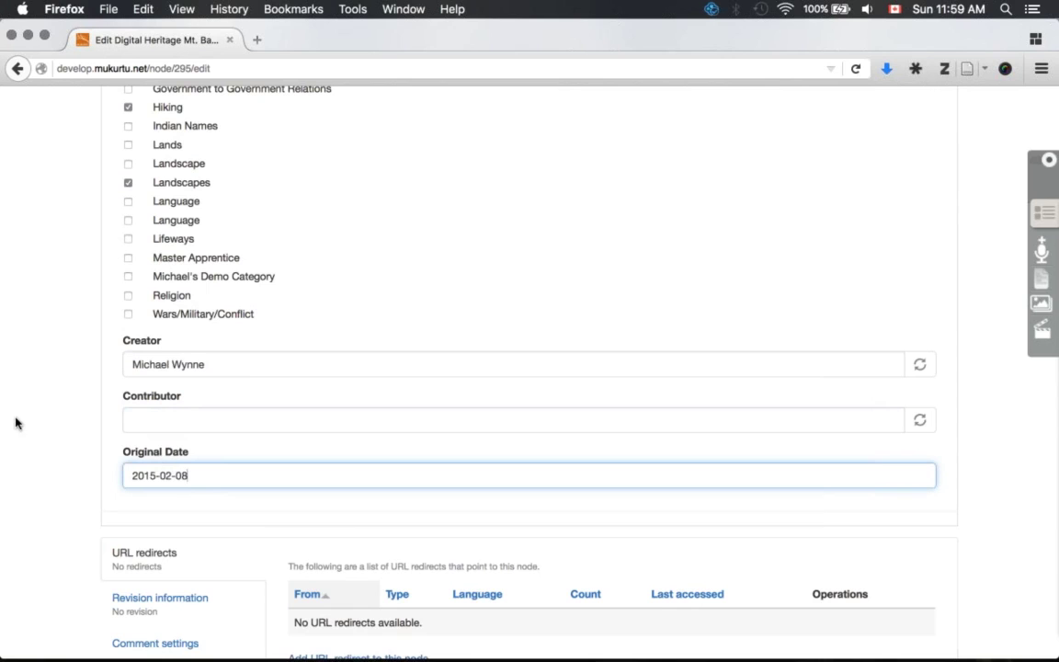
Fill in the Cultural Narrative of the Mukurtu Core metadata with "This is a sample Cultural Narrative."
scroll(14, 423, up, 10)
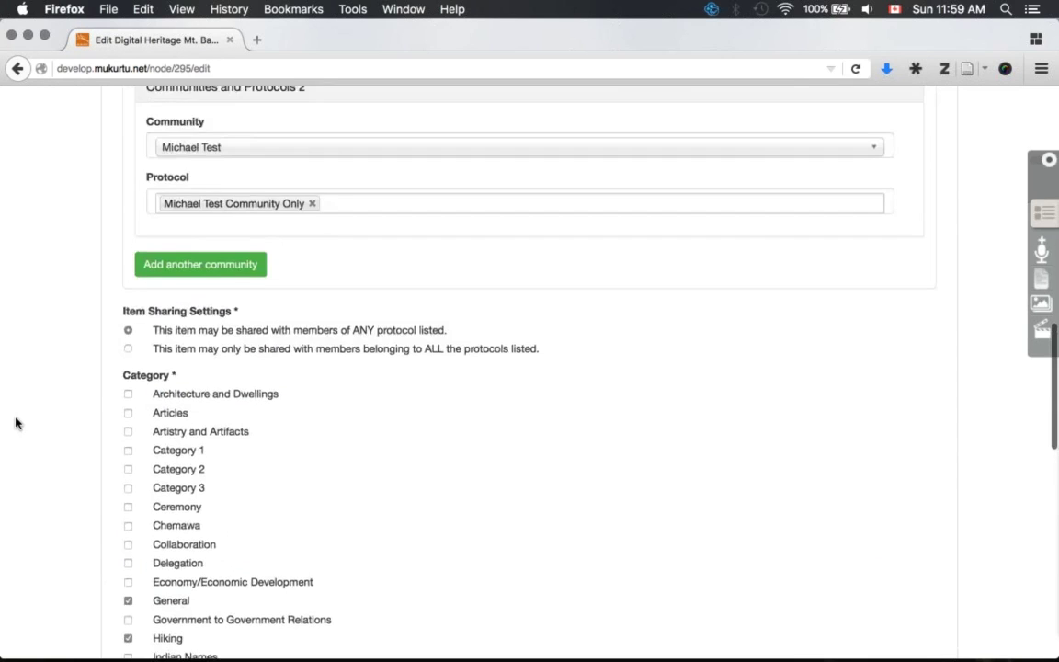
scroll(14, 422, up, 6)
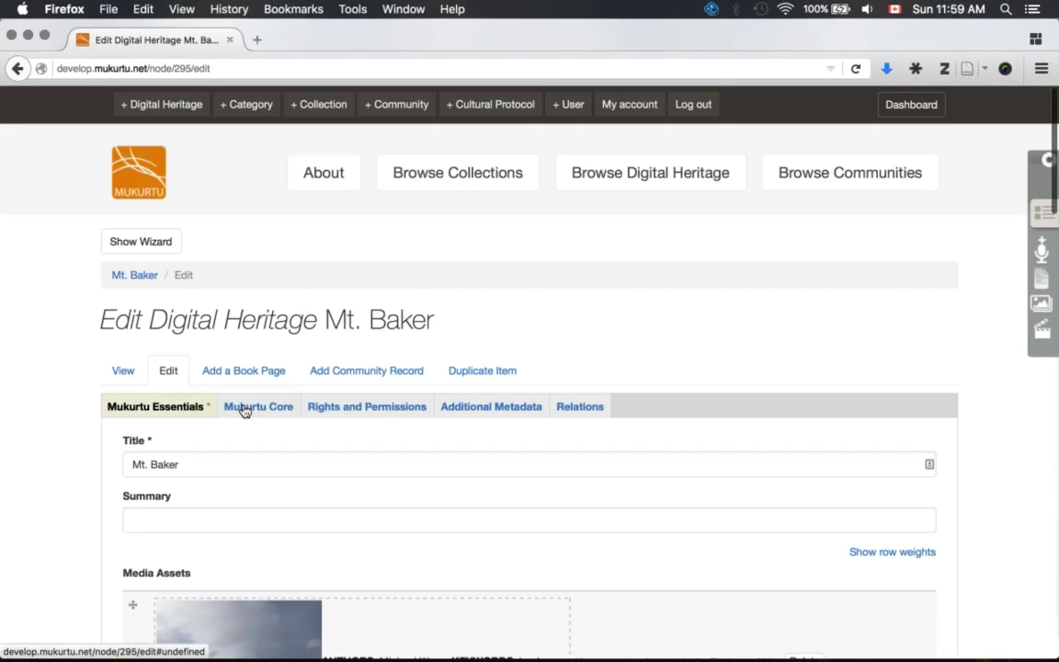
click(240, 409)
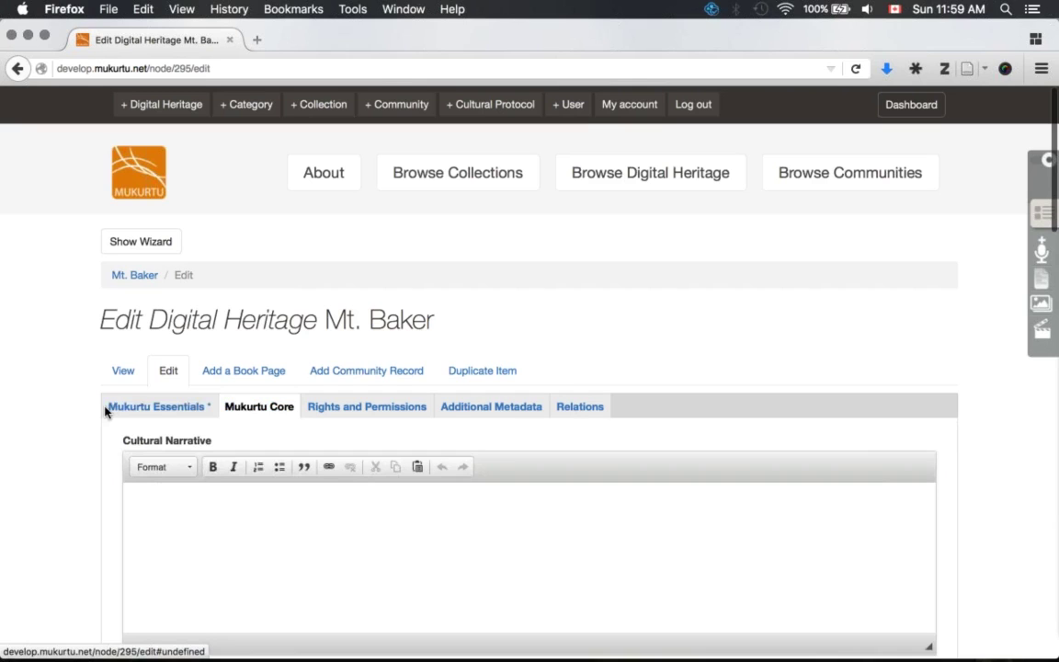
scroll(105, 412, down, 5)
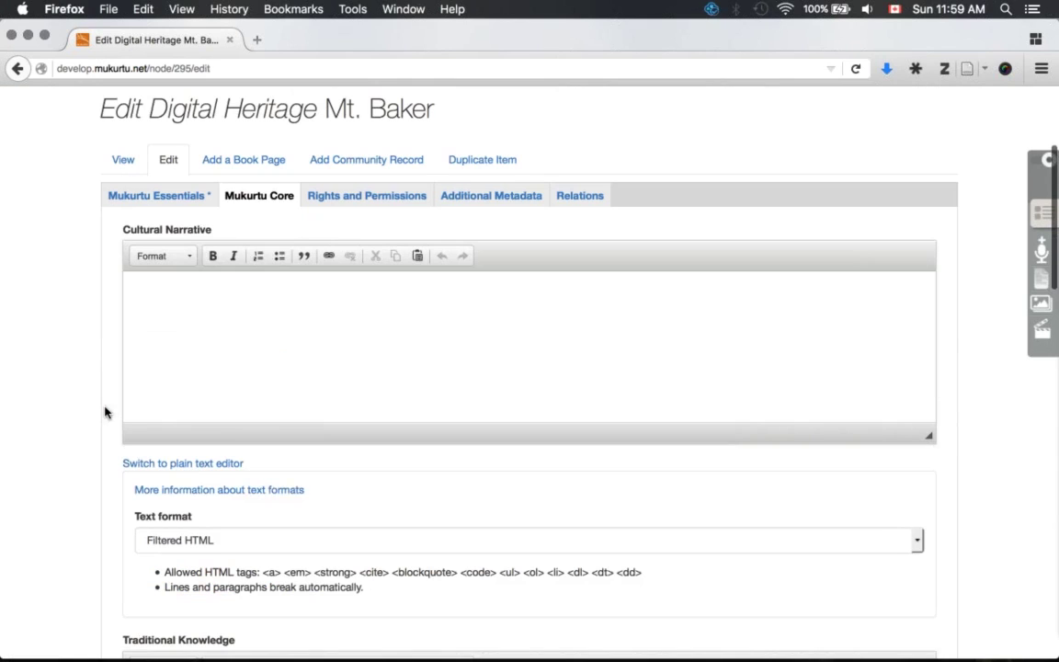
mouse_move(94, 399)
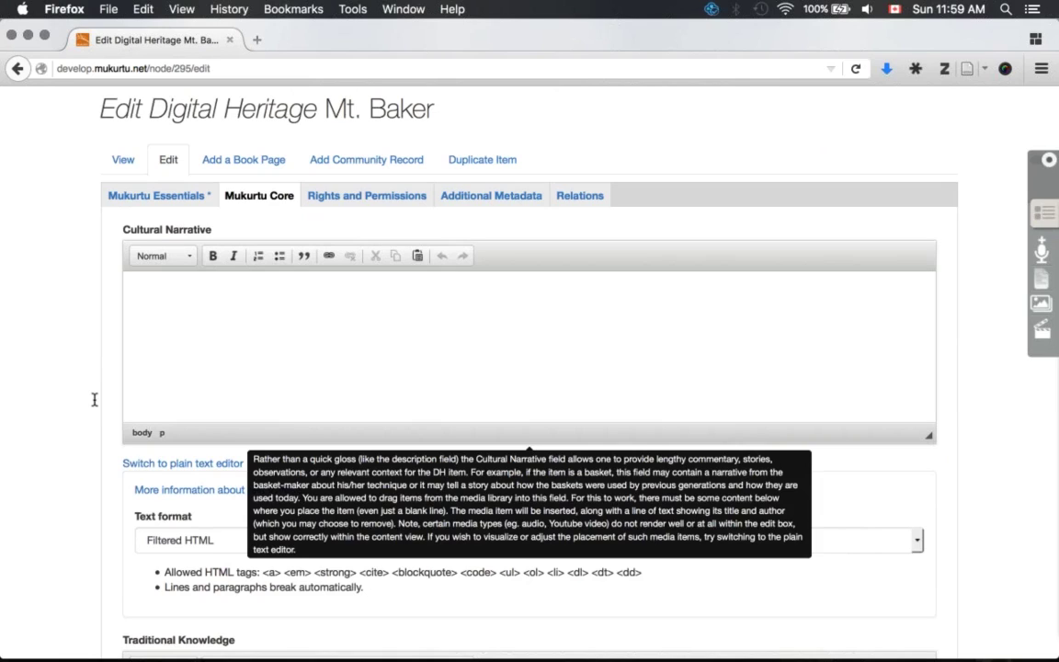
text(This is a c)
key(BackSpace)
text(sample Cultural Narrati)
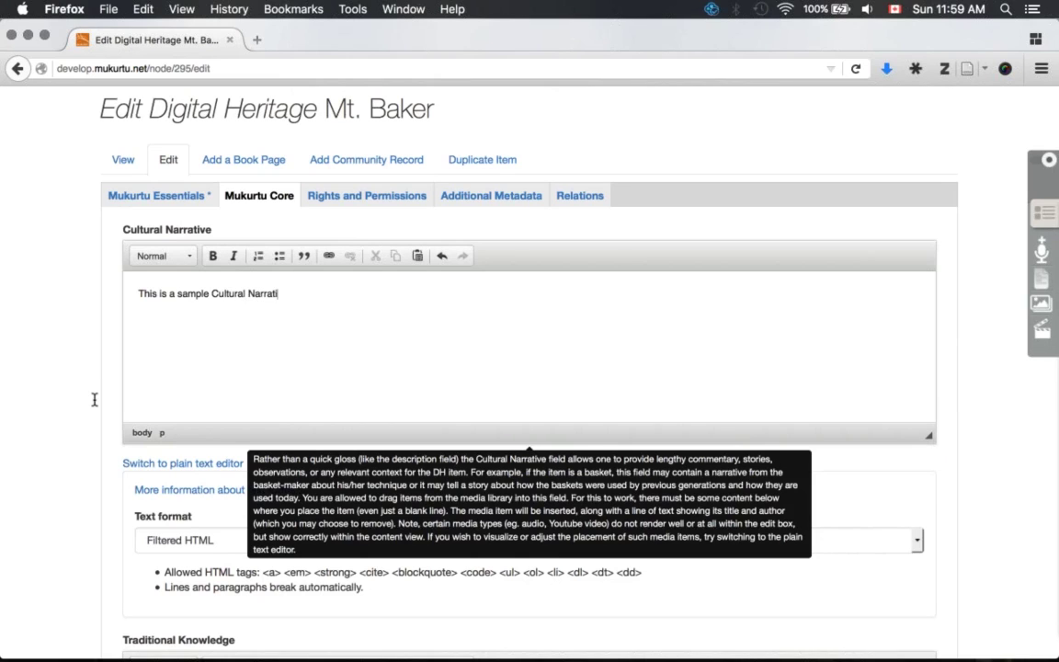
text(ve.)
Fill in the Traditional Knowledge text with "This is an example of Traditional Knowledge."
scroll(94, 399, down, 5)
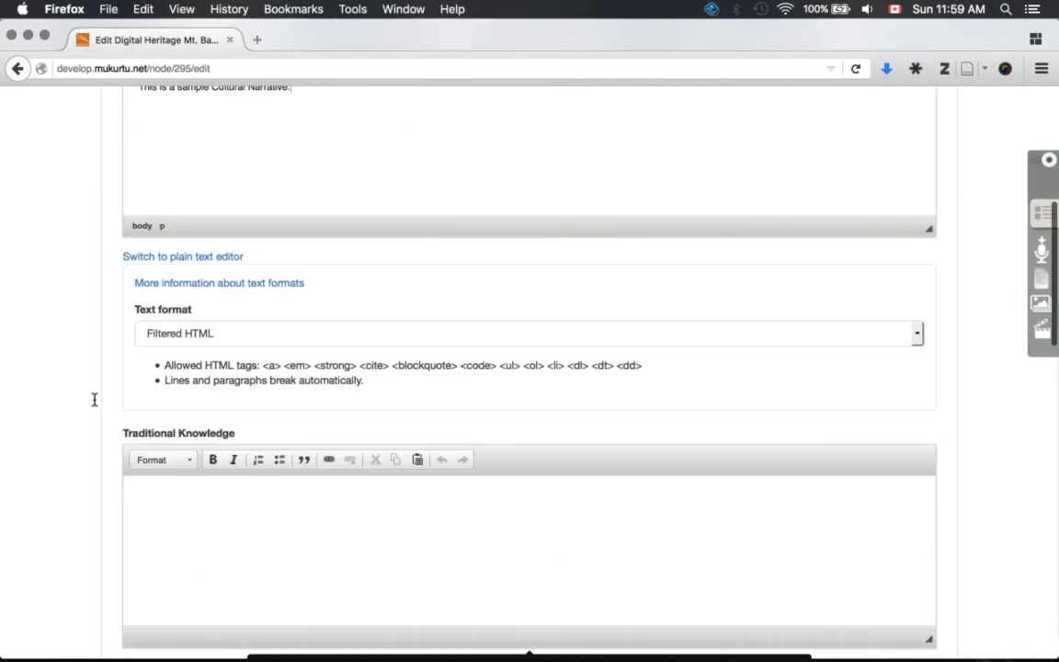
key(Tab)
scroll(94, 399, down, 4)
text(T)
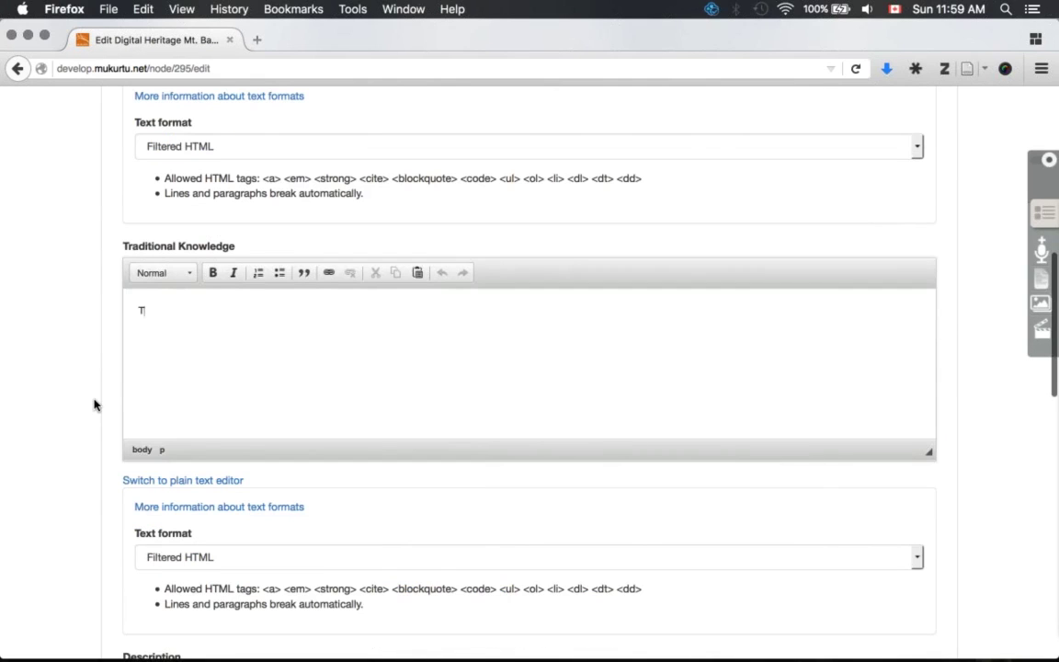
text(his is an )
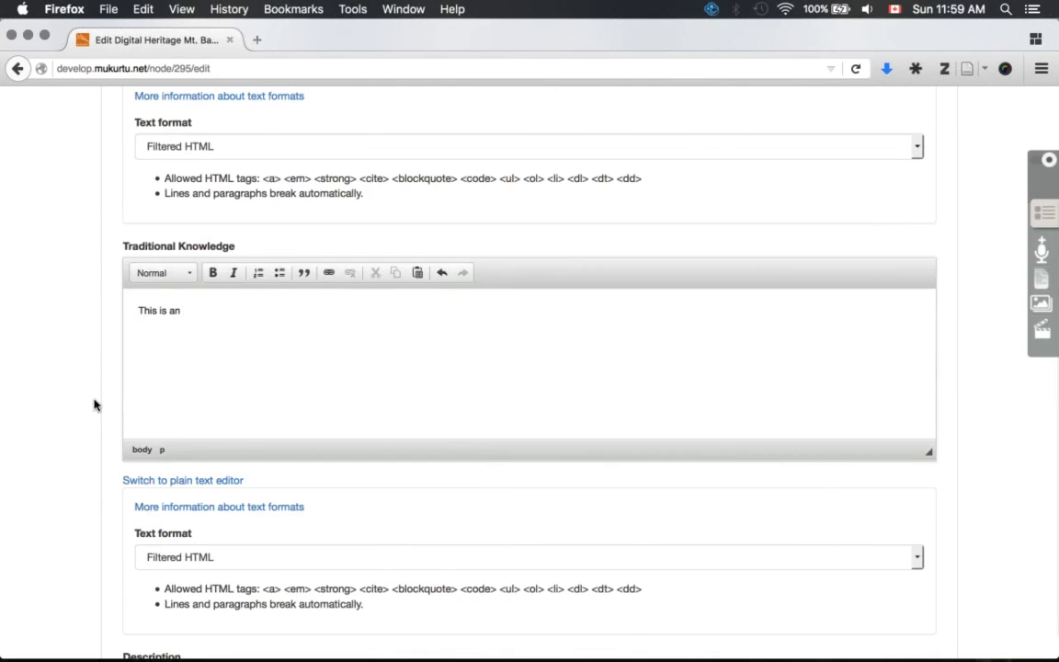
text(example of Traditional Knowled)
key(BackSpace)
key(BackSpace)
key(BackSpace)
key(BackSpace)
key(BackSpace)
key(BackSpace)
text(N)
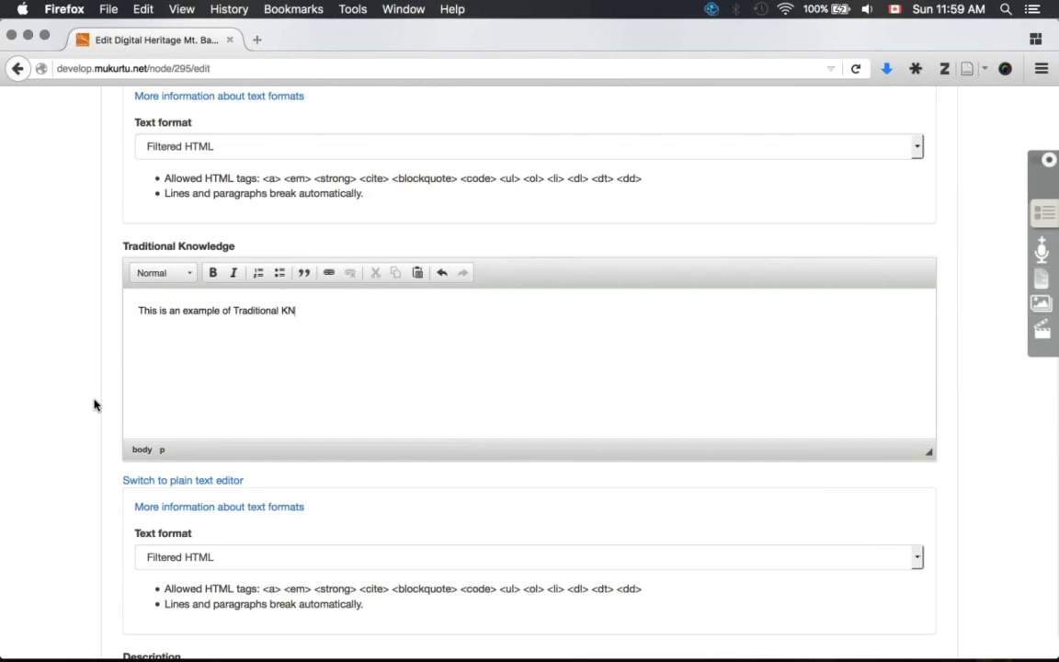
key(BackSpace)
text(nowledge.)
Write the item description "This photo was taken while snowshoeing in mid-winter."
key(Tab)
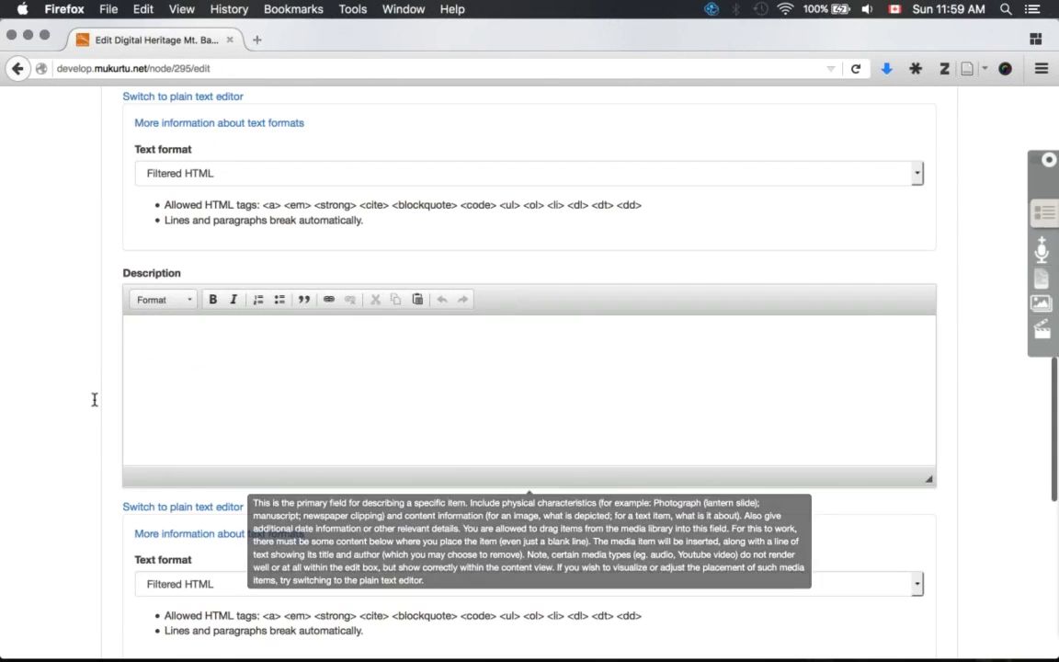
text(T)
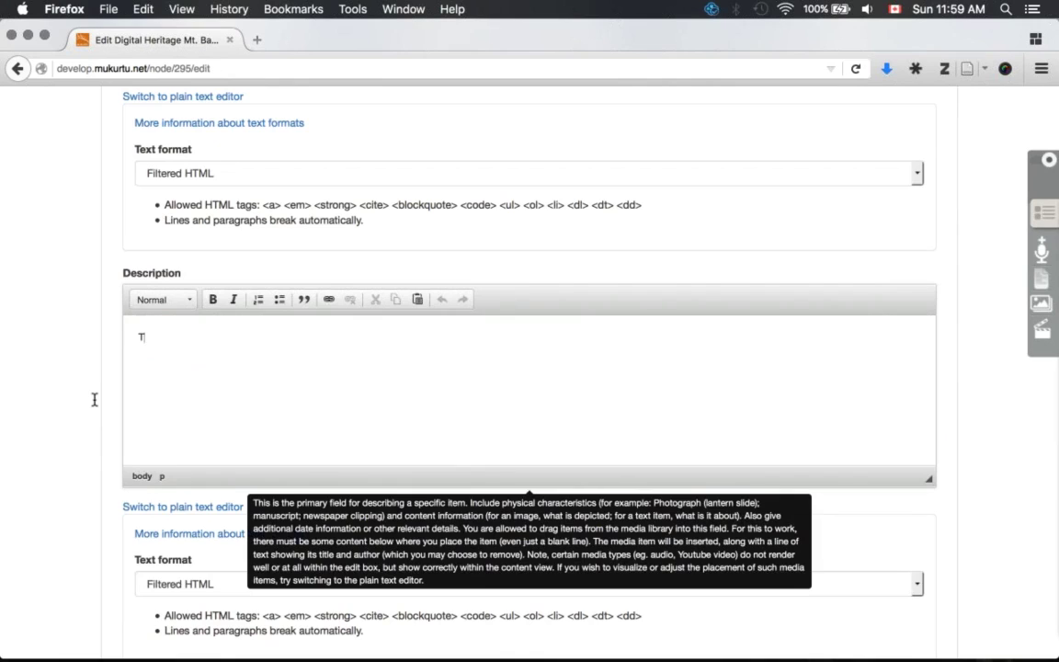
text(his photo was taken while sno)
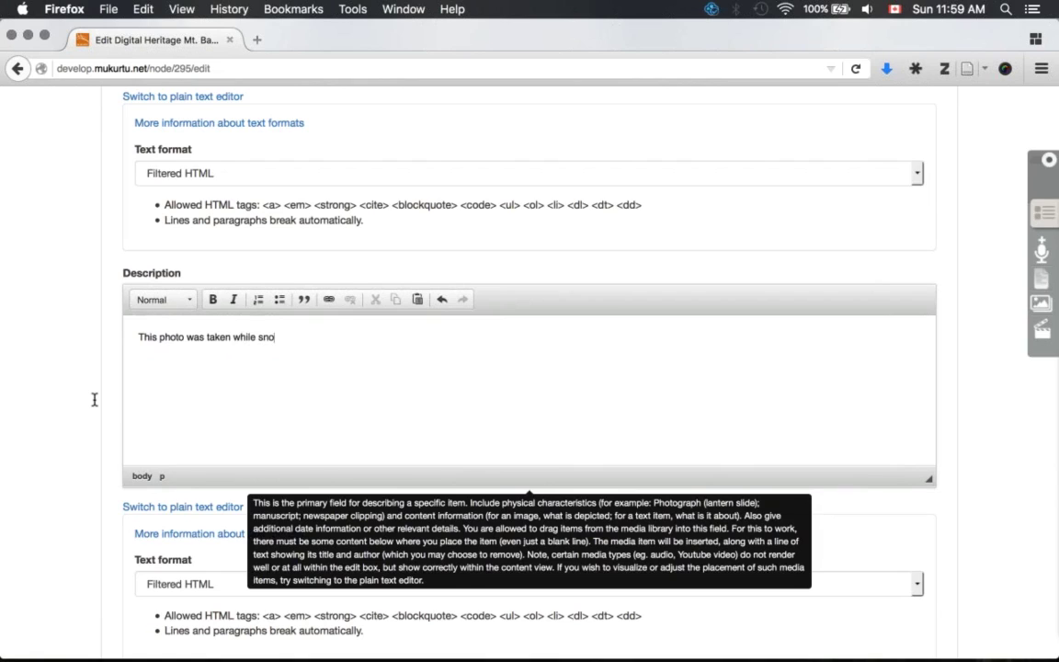
text(wshoeing in m)
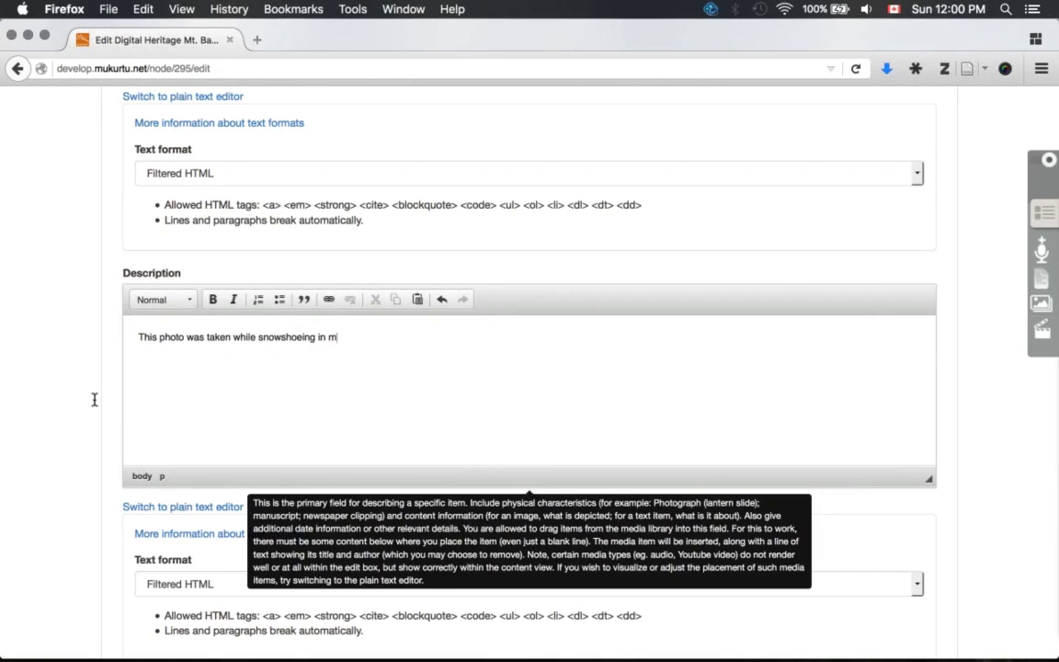
text(id-winter.)
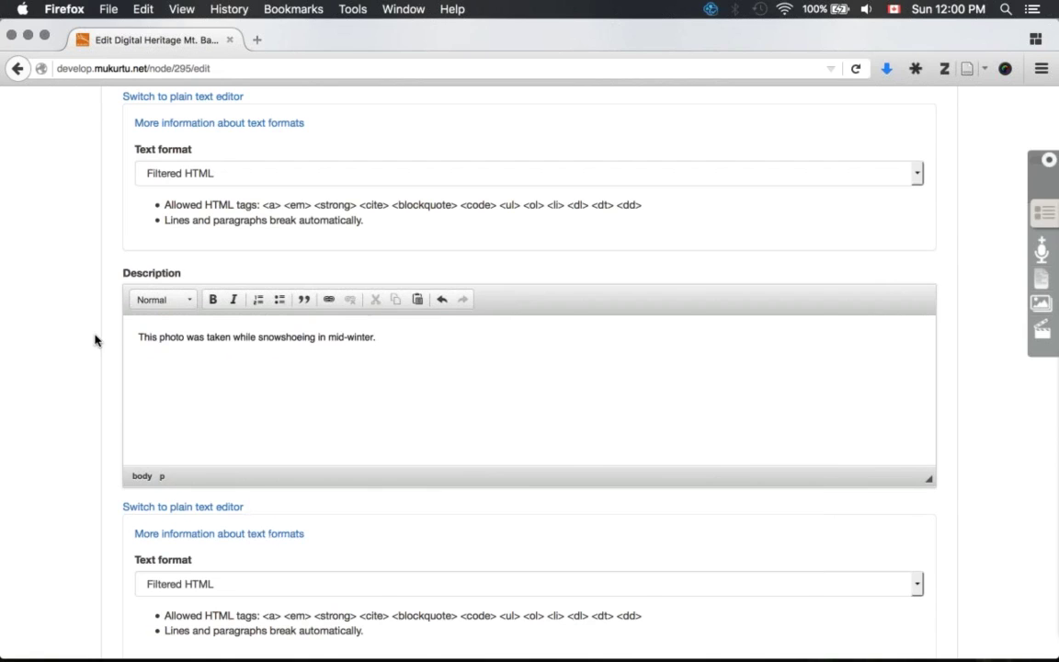
Add the keywords "mountain; hiking; Mt Baker" to the item
scroll(94, 340, down, 5)
click(222, 459)
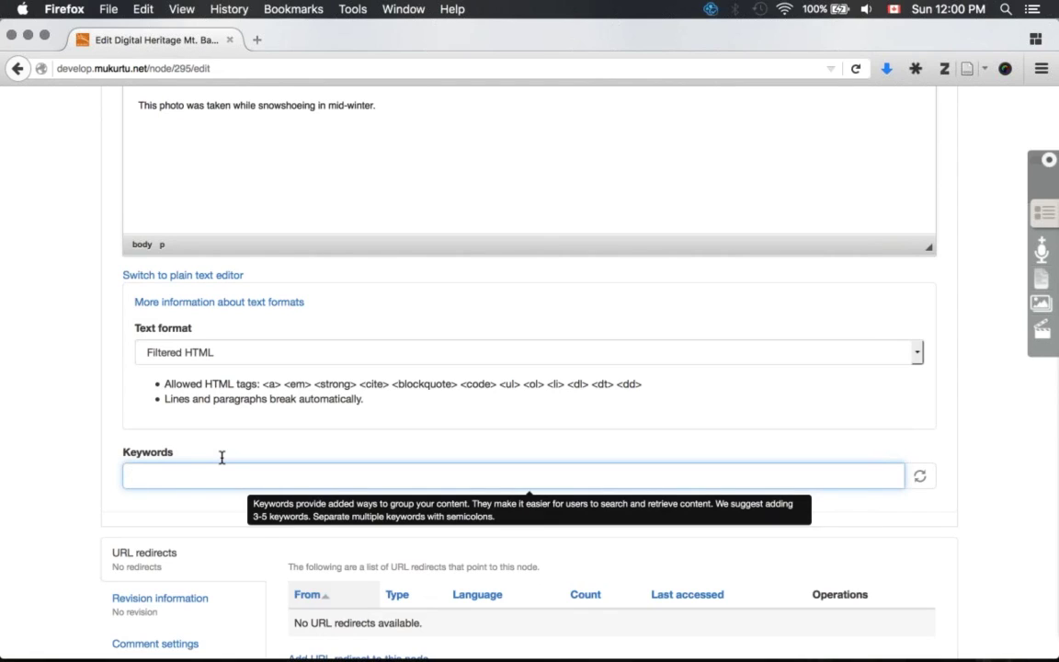
text(mountain; hiking; Mt Baker)
scroll(222, 457, down, 1)
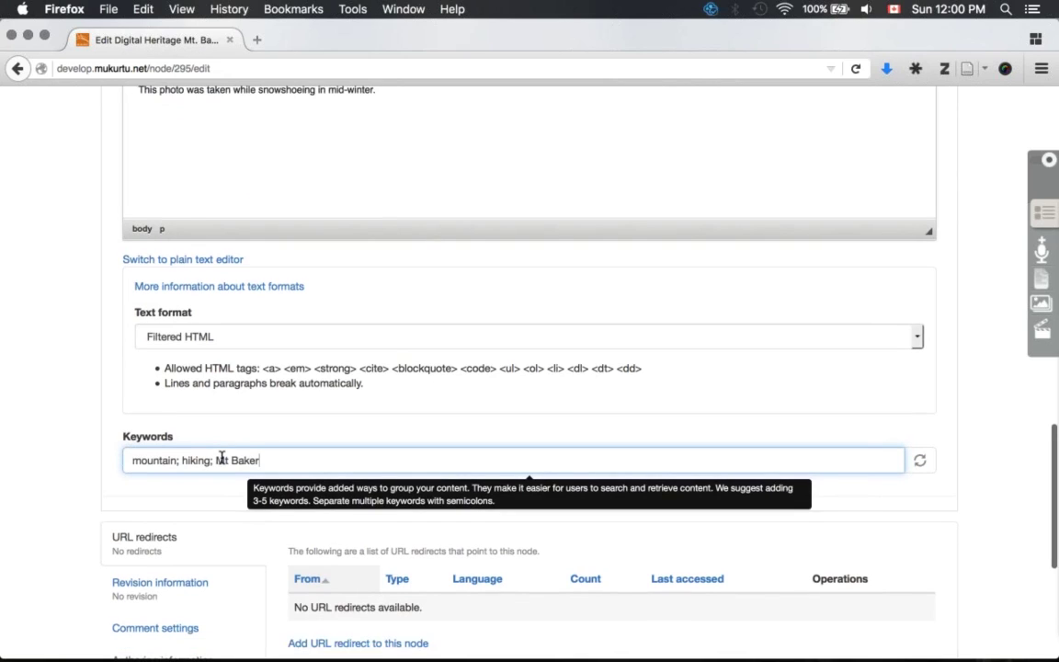
scroll(225, 463, down, 2)
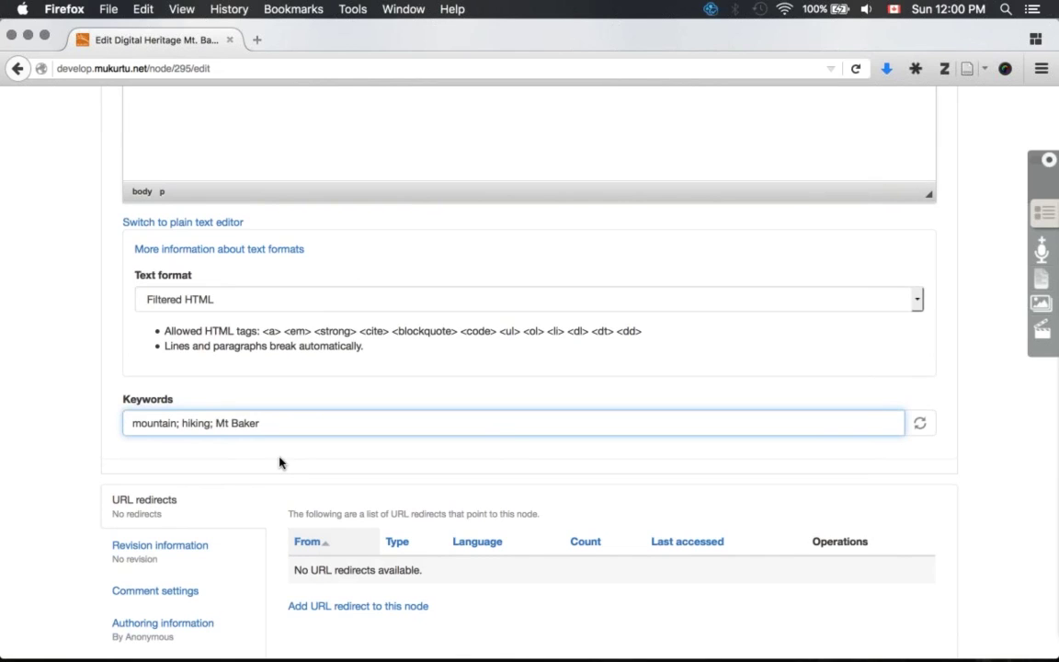
mouse_move(279, 453)
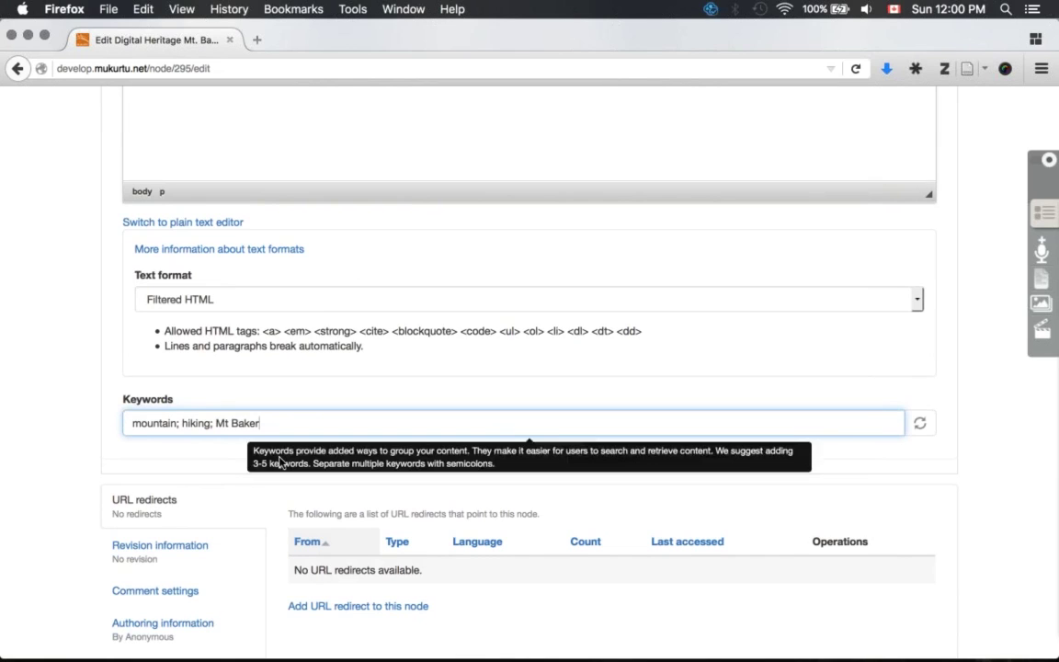
In the rights and permissions metadata, leave the publisher blank and enter a Rights note asking people to email the named contact for use
scroll(279, 457, up, 3)
scroll(280, 457, up, 7)
scroll(163, 258, up, 5)
scroll(163, 258, up, 10)
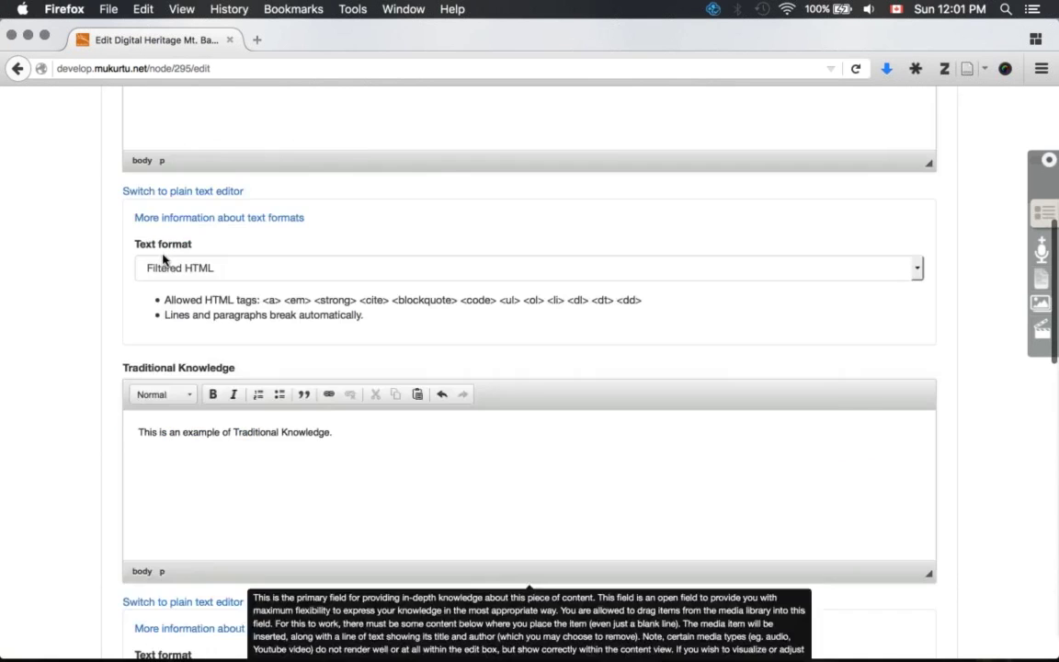
mouse_move(284, 374)
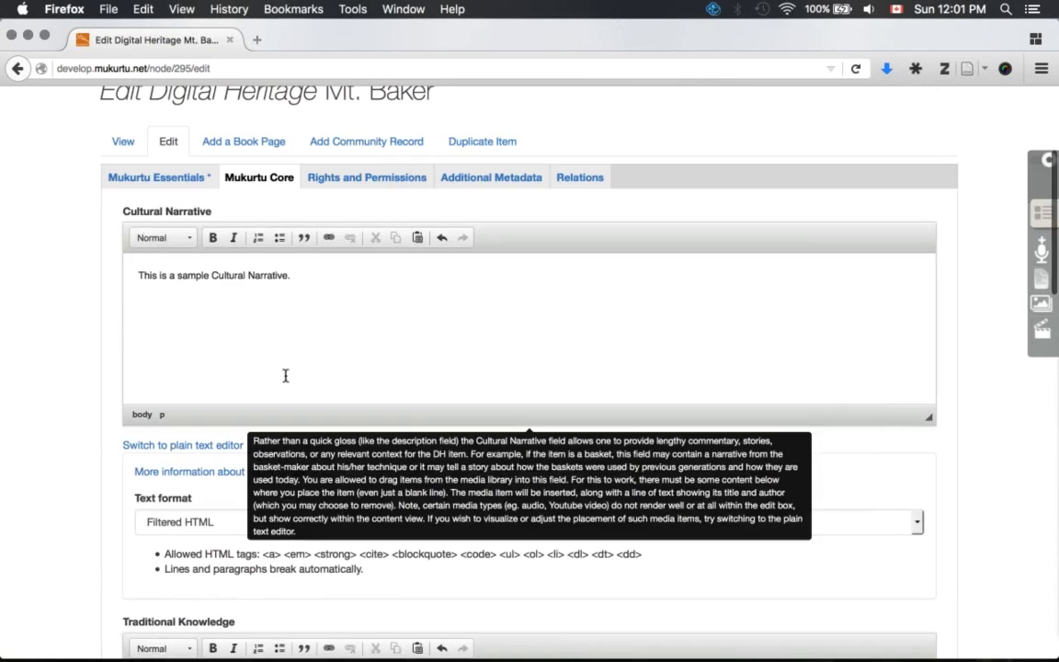
click(337, 183)
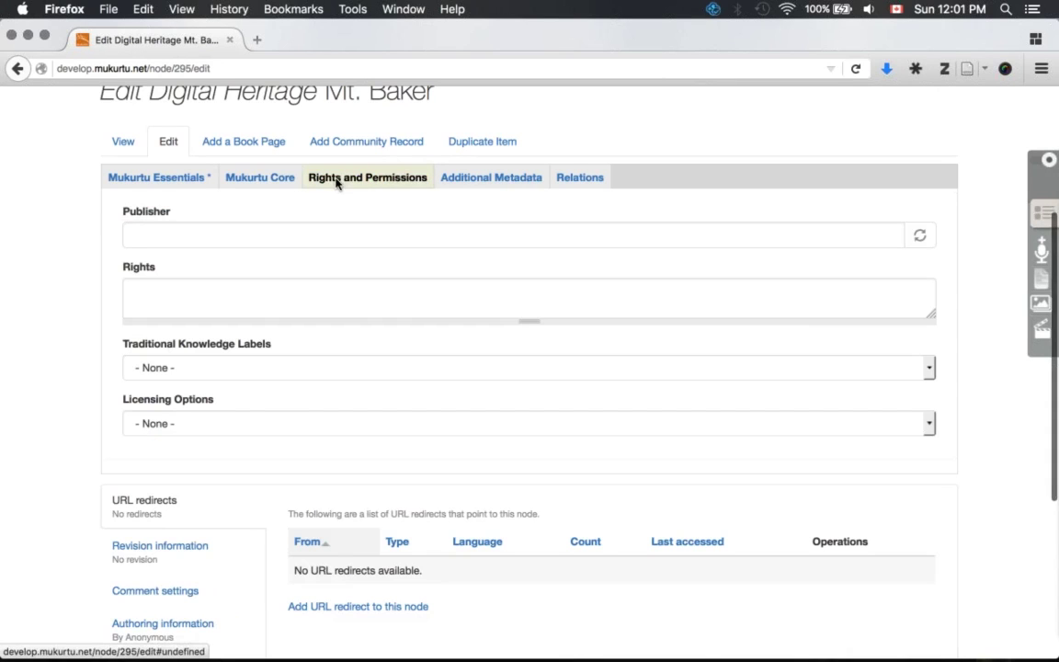
click(102, 237)
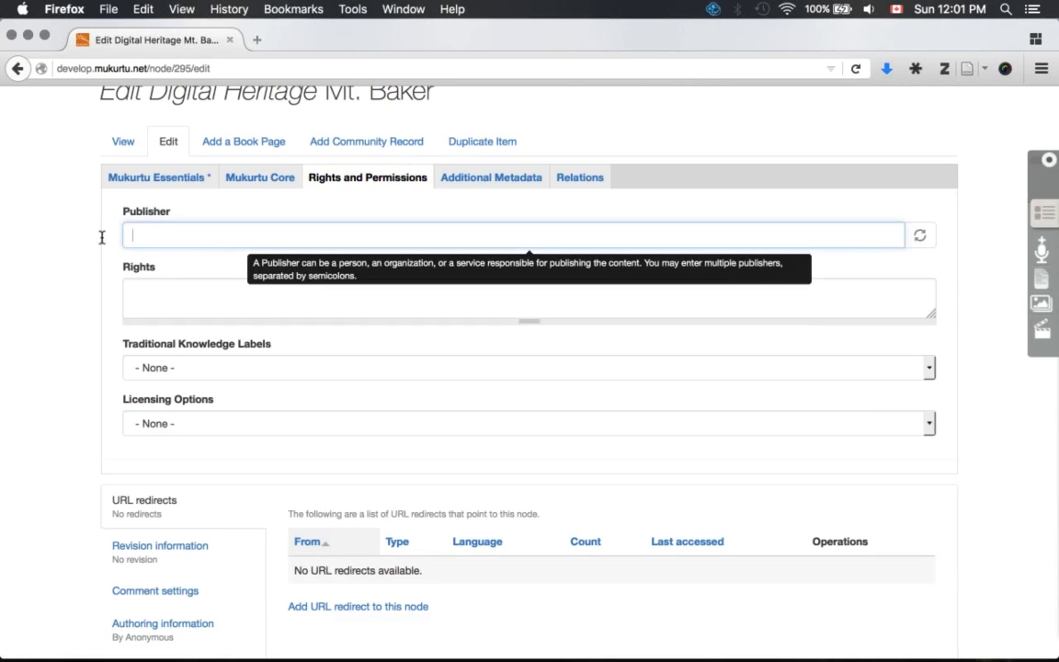
key(Tab)
text(For use)
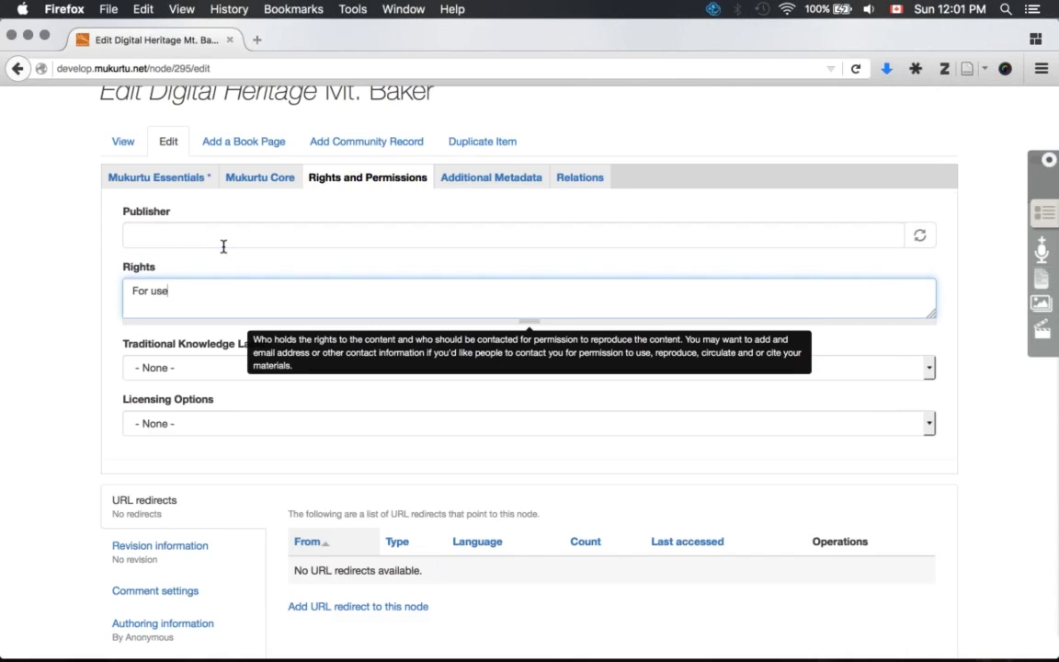
text(, please email Michael W)
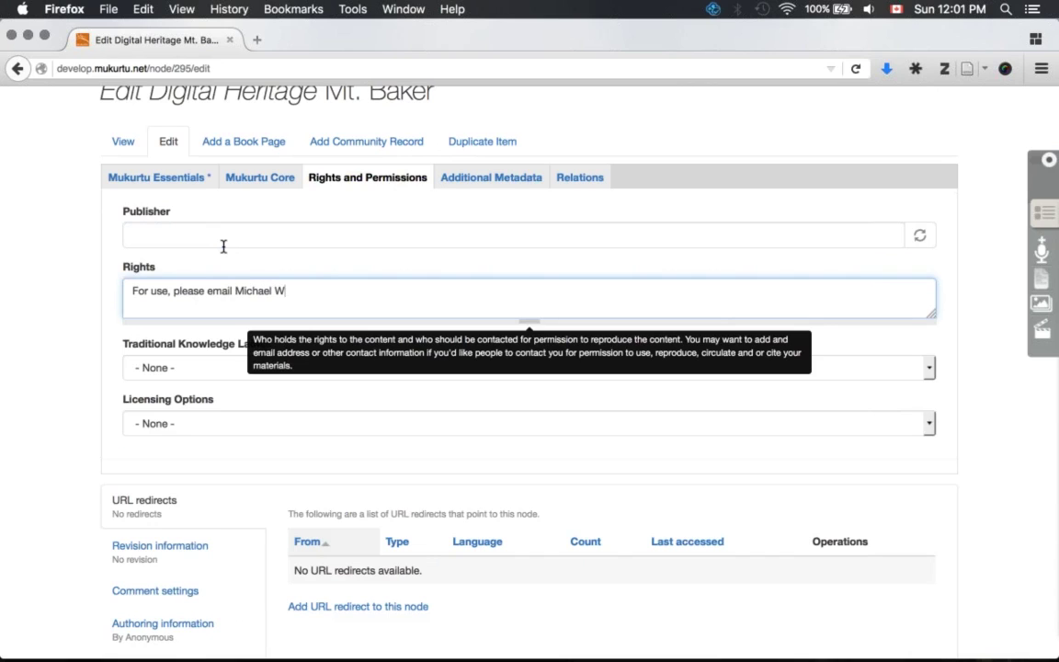
text(ynne at....)
Assign the TK Non-Commercial Label (TK NC) 1.0 as the item's Traditional Knowledge label
scroll(305, 307, down, 1)
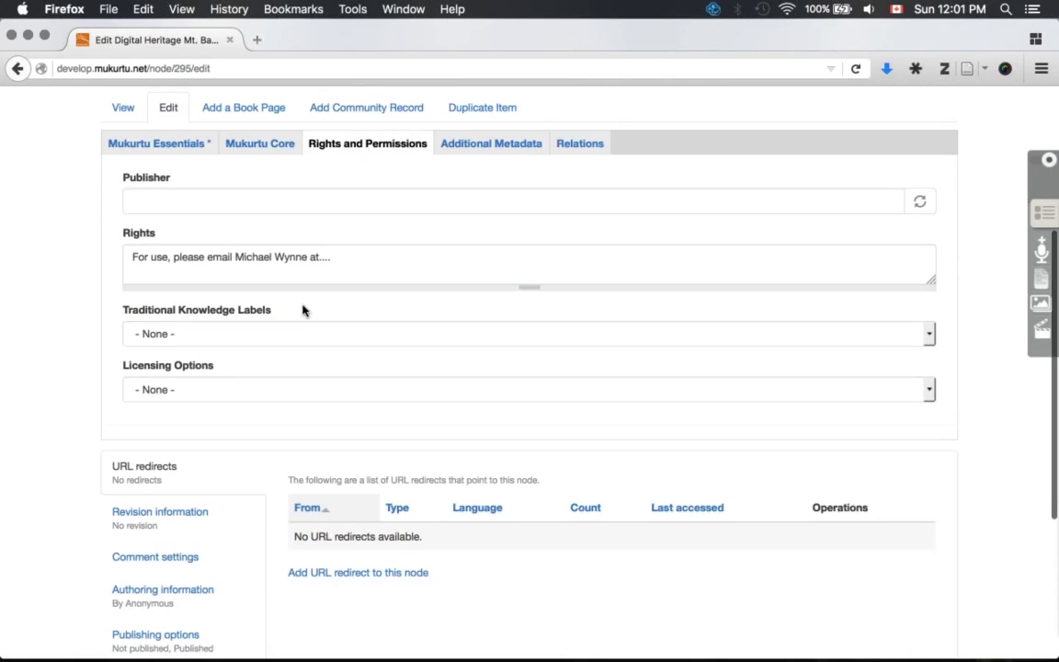
click(250, 333)
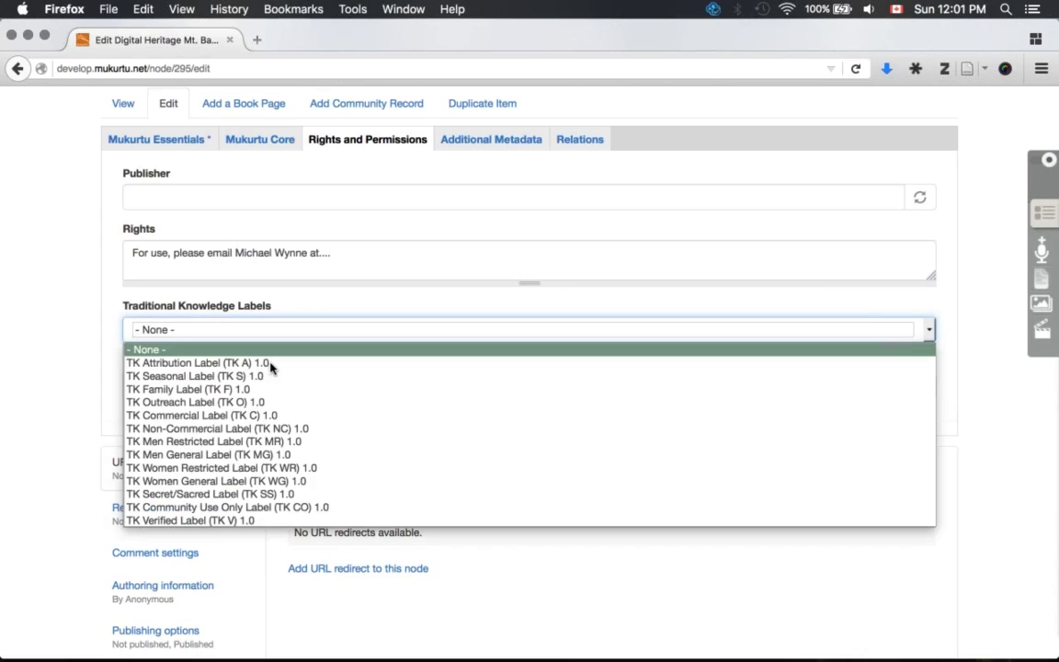
click(296, 429)
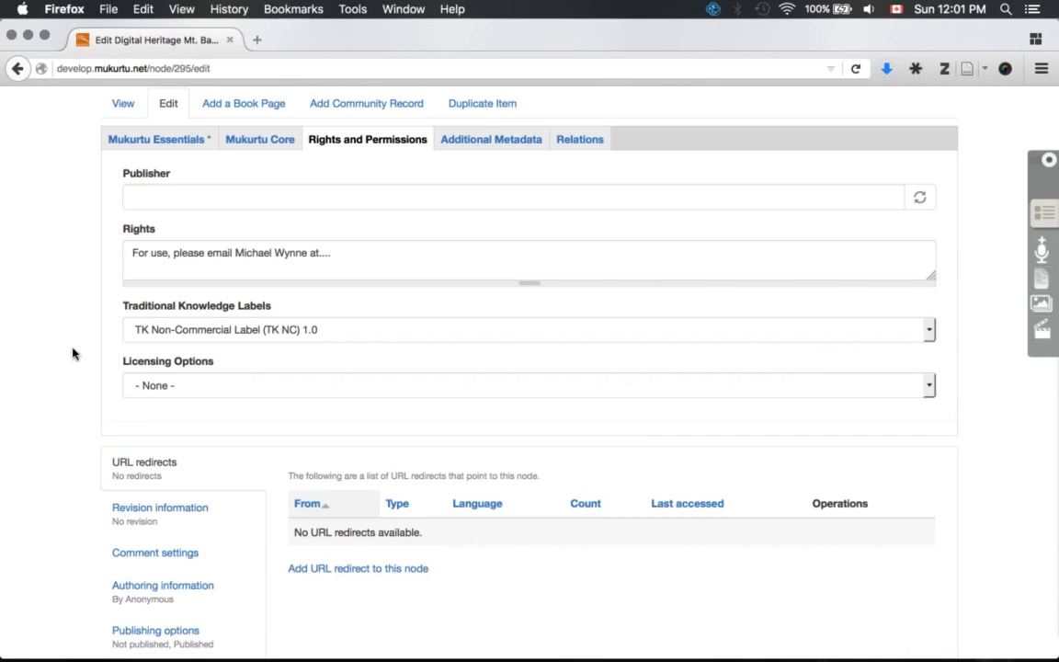
Set the item's licensing option to Attribution-NonCommercial-ShareAlike 4.0 International (CC BY-NC-SA 4.0)
scroll(304, 304, down, 2)
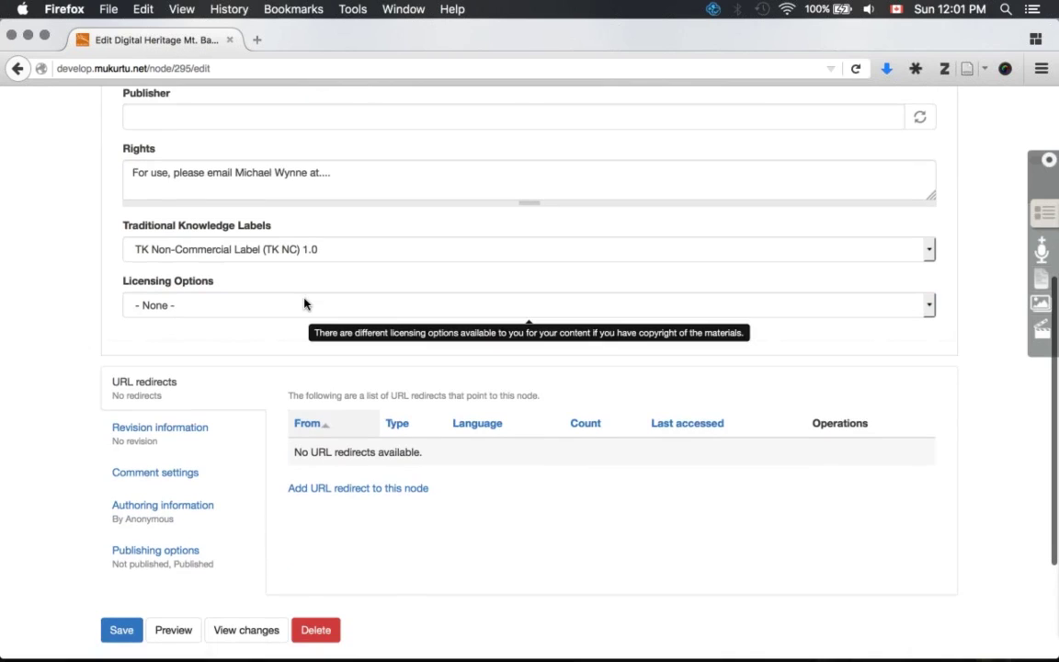
click(304, 304)
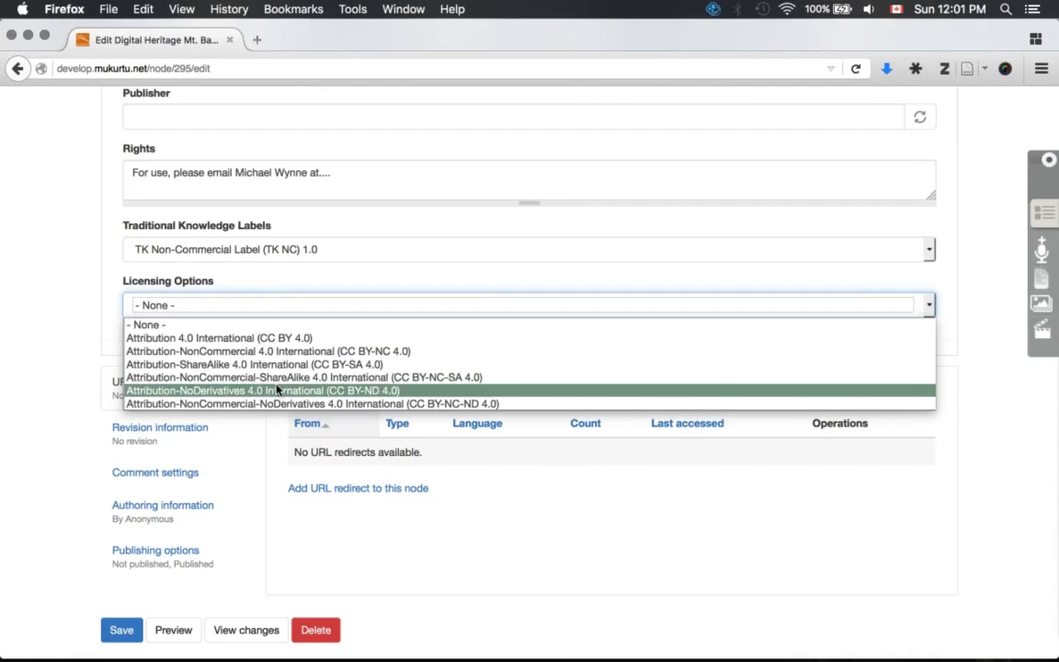
click(275, 377)
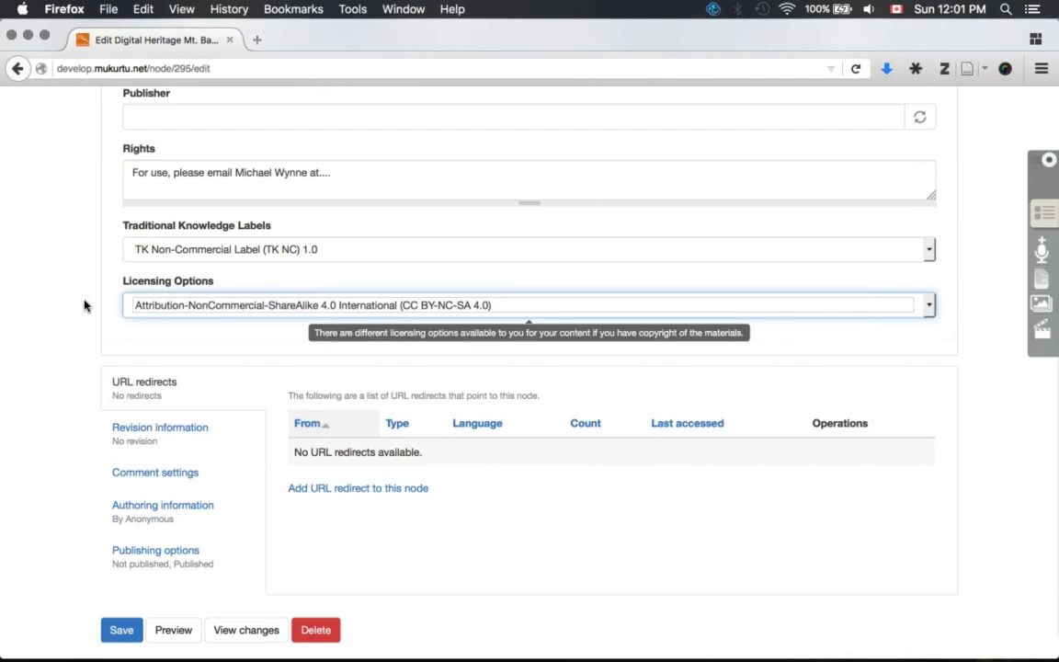
In the additional metadata, set the item's Format to Image and its Type to the existing term jpeg
scroll(83, 305, up, 3)
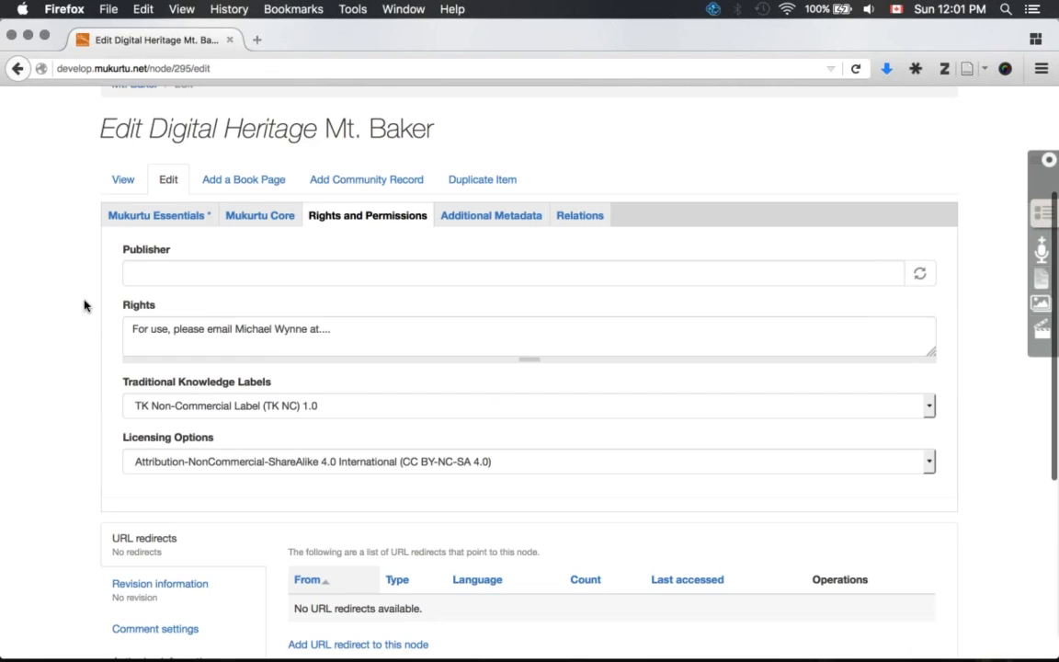
scroll(84, 305, up, 1)
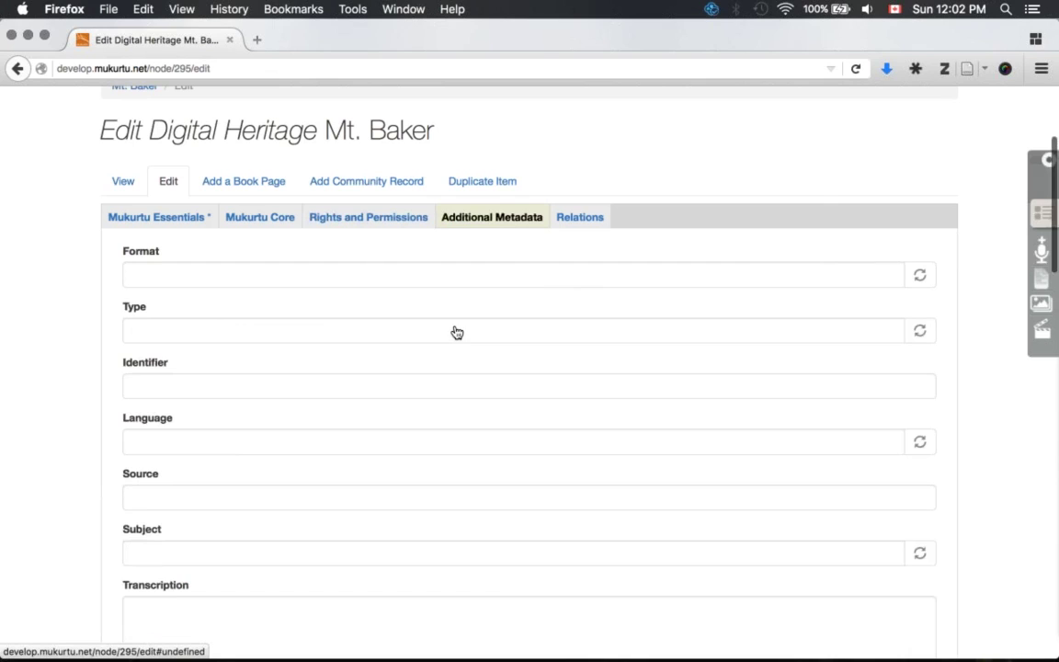
scroll(455, 329, down, 1)
scroll(455, 331, down, 2)
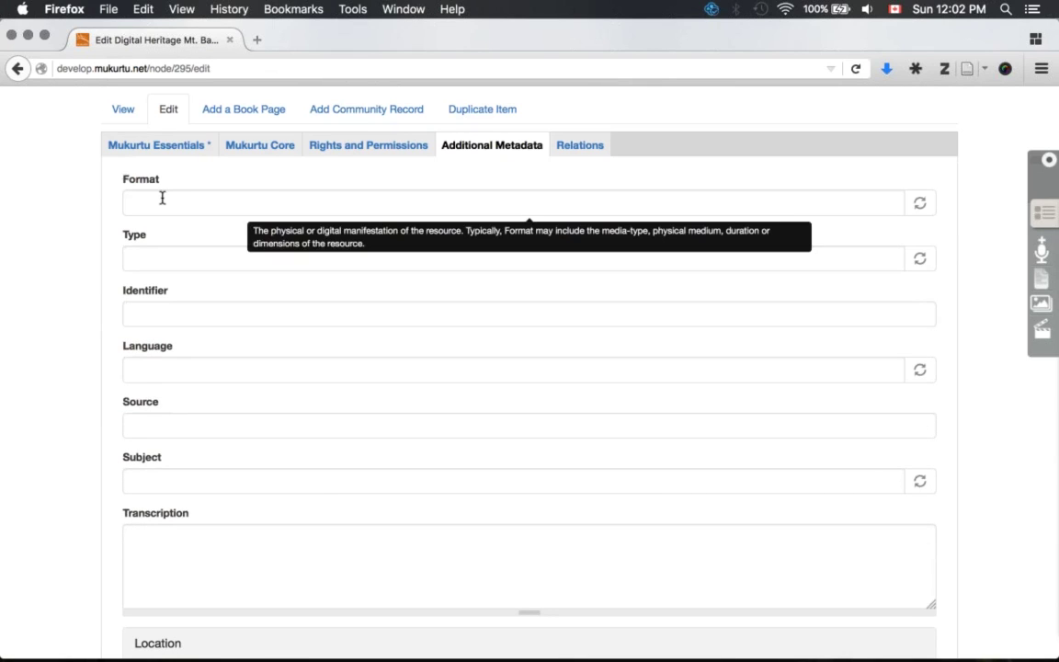
click(162, 198)
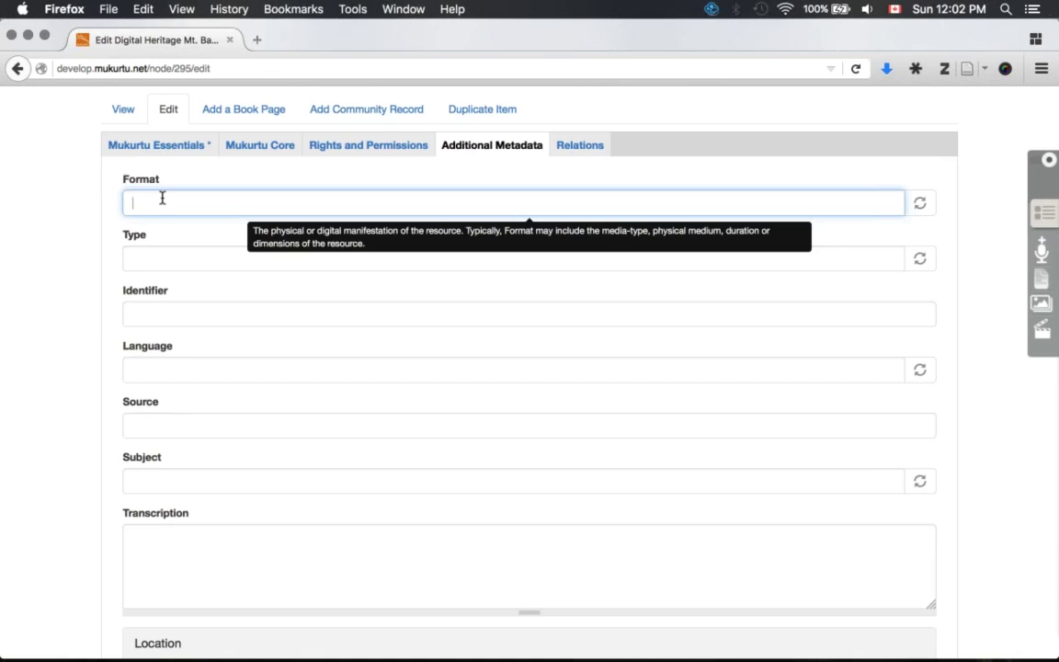
text(Image)
key(Tab)
text(j)
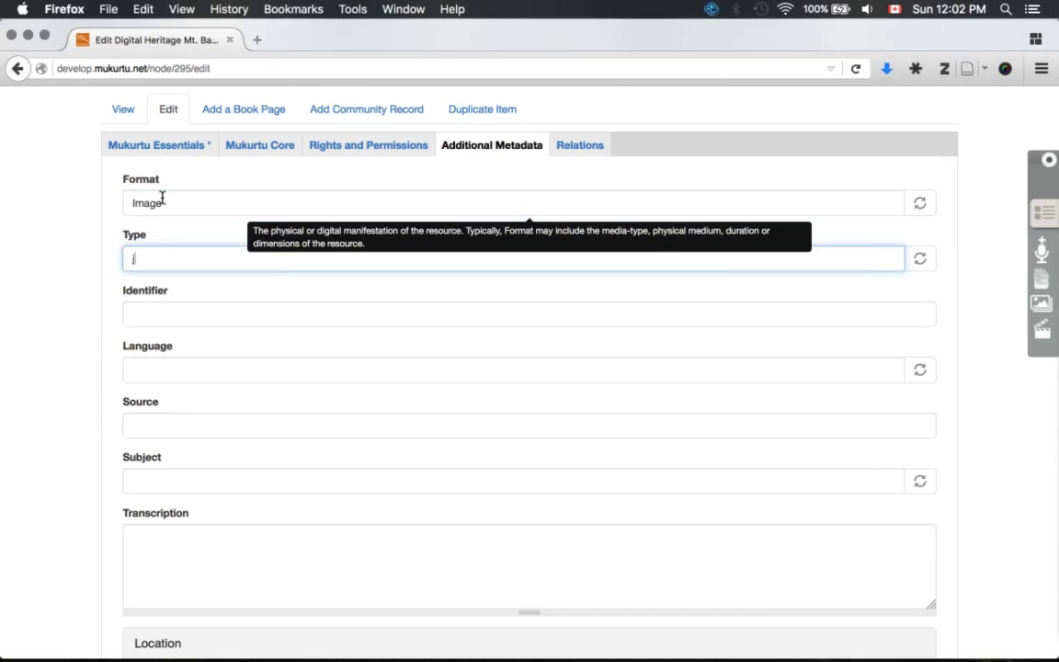
text(p)
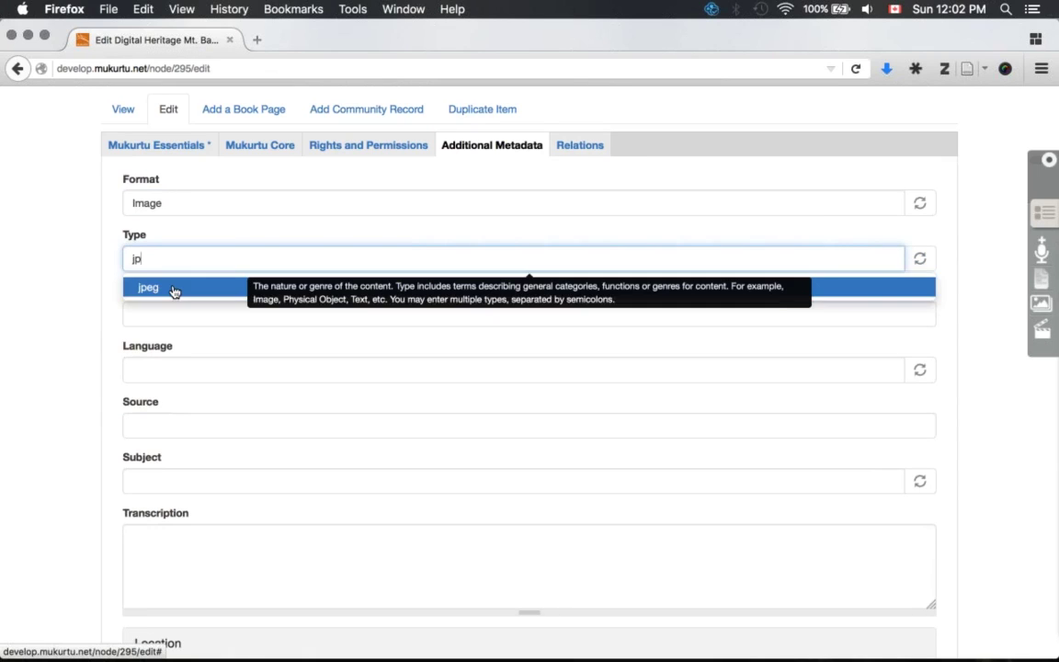
click(173, 288)
Enter the identifier MW_2015_001 and set the item's language to the existing term English
click(159, 318)
text(MW_2015_001)
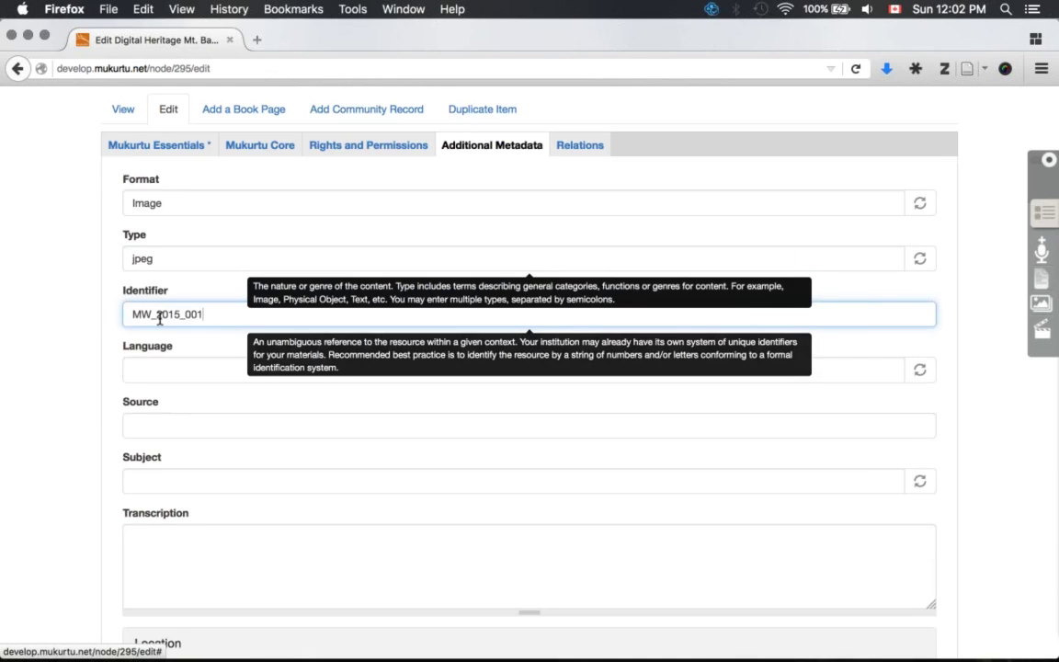
click(187, 361)
scroll(187, 367, down, 1)
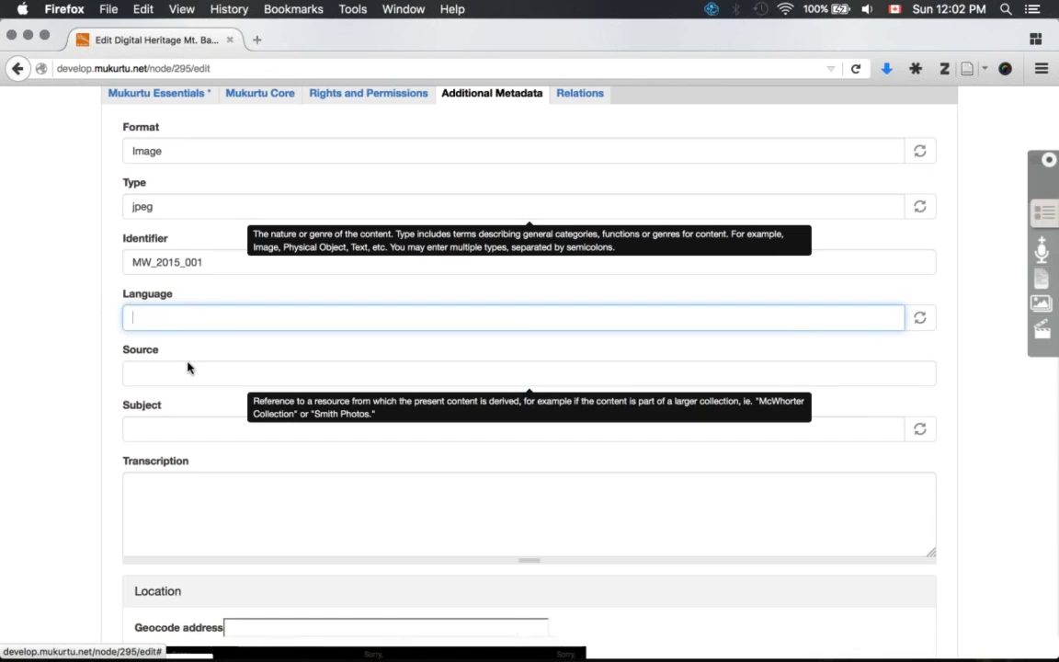
text(English)
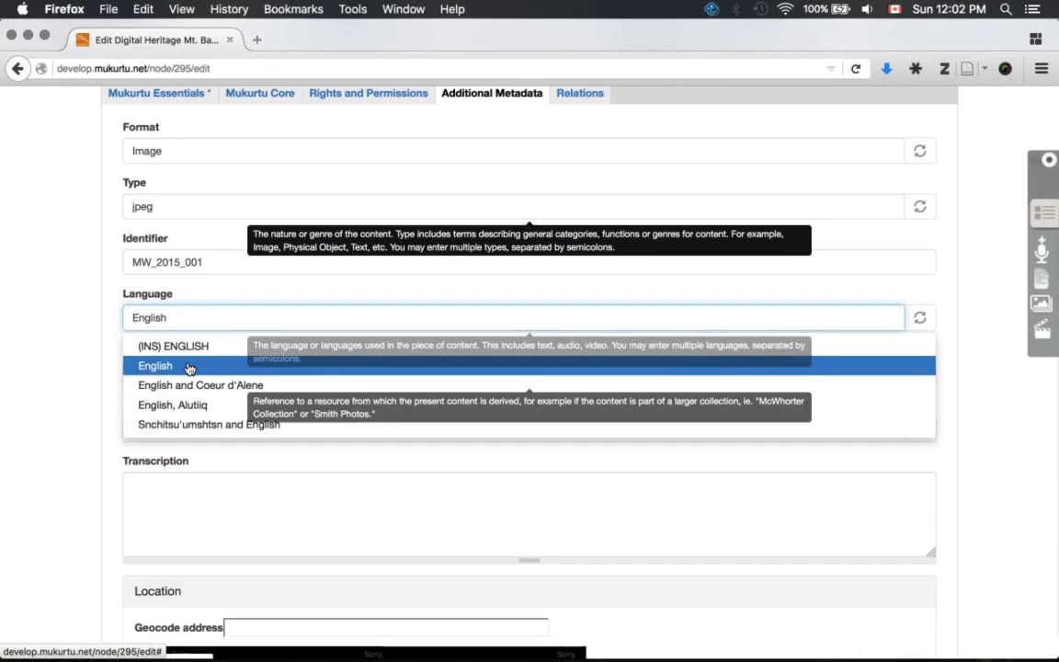
click(188, 368)
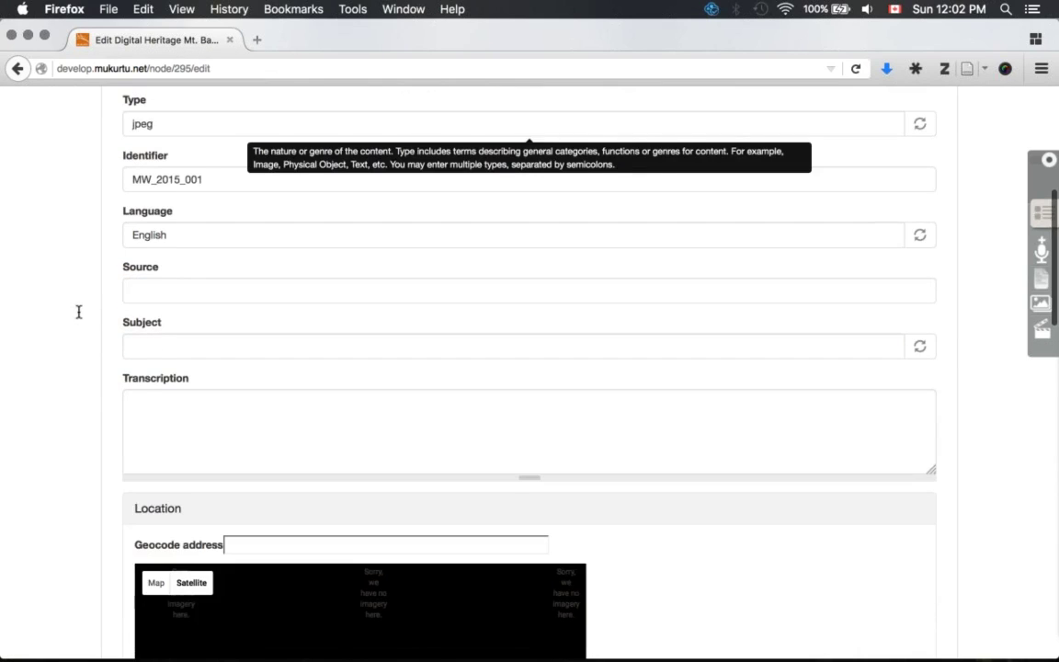
Look over the Source, Subject and Transcription fields and the location's geocode address, latitude and longitude fields without entering anything
scroll(175, 289, down, 1)
click(174, 289)
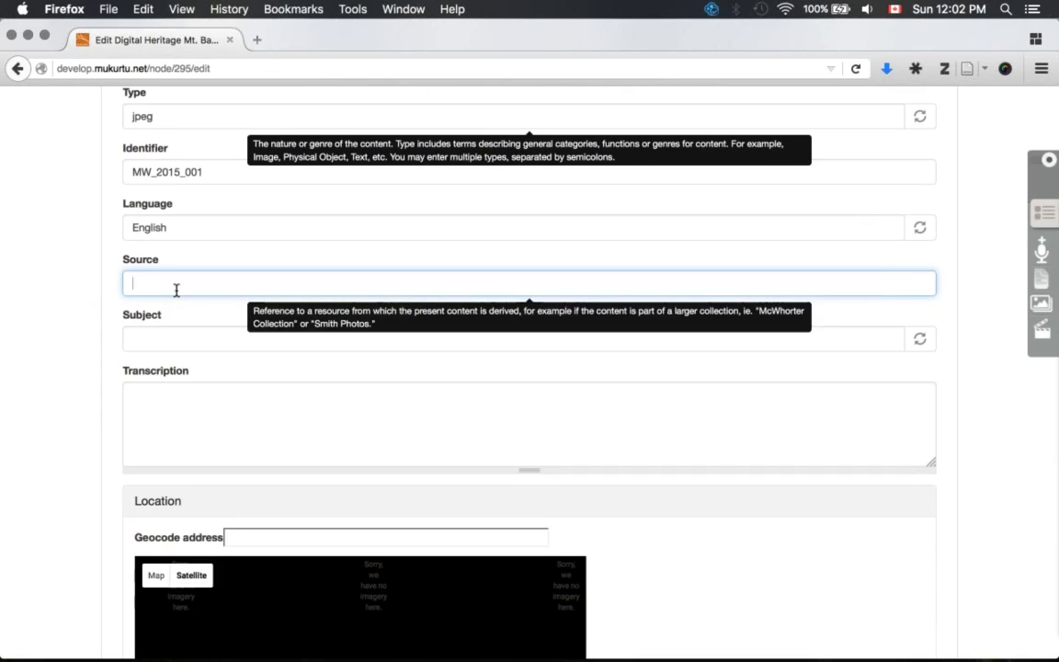
key(Tab)
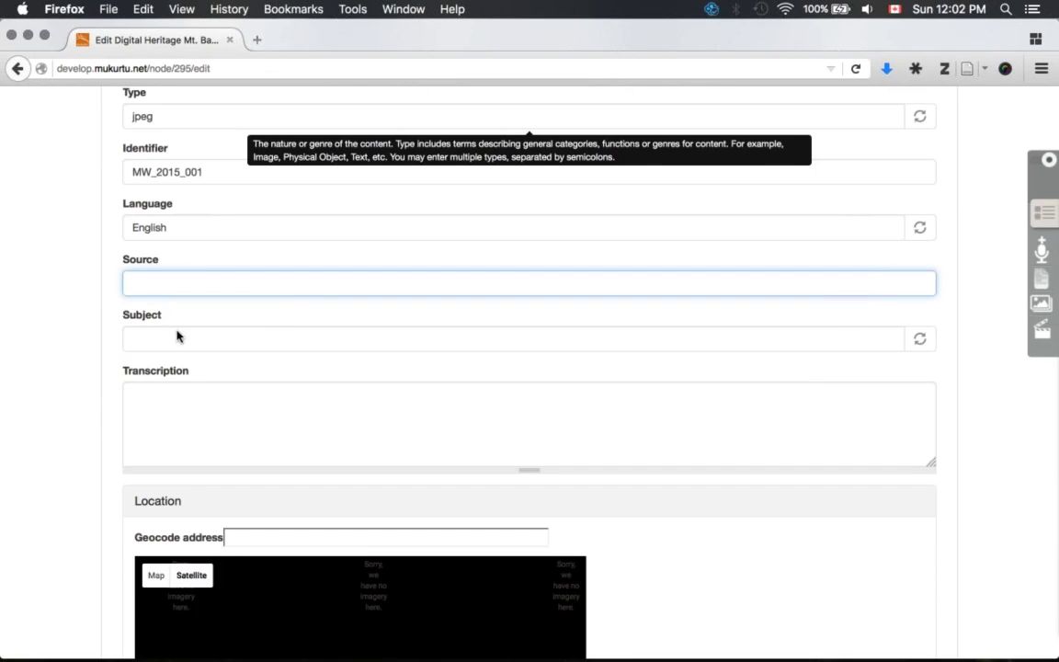
scroll(178, 336, down, 2)
click(176, 317)
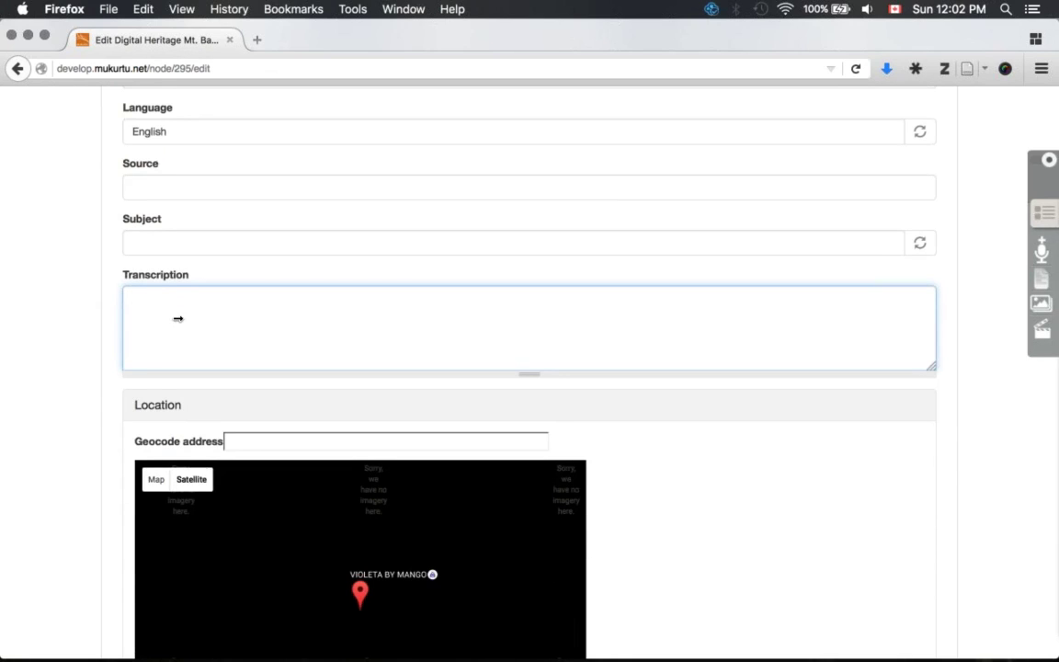
scroll(177, 319, down, 4)
scroll(2, 304, down, 1)
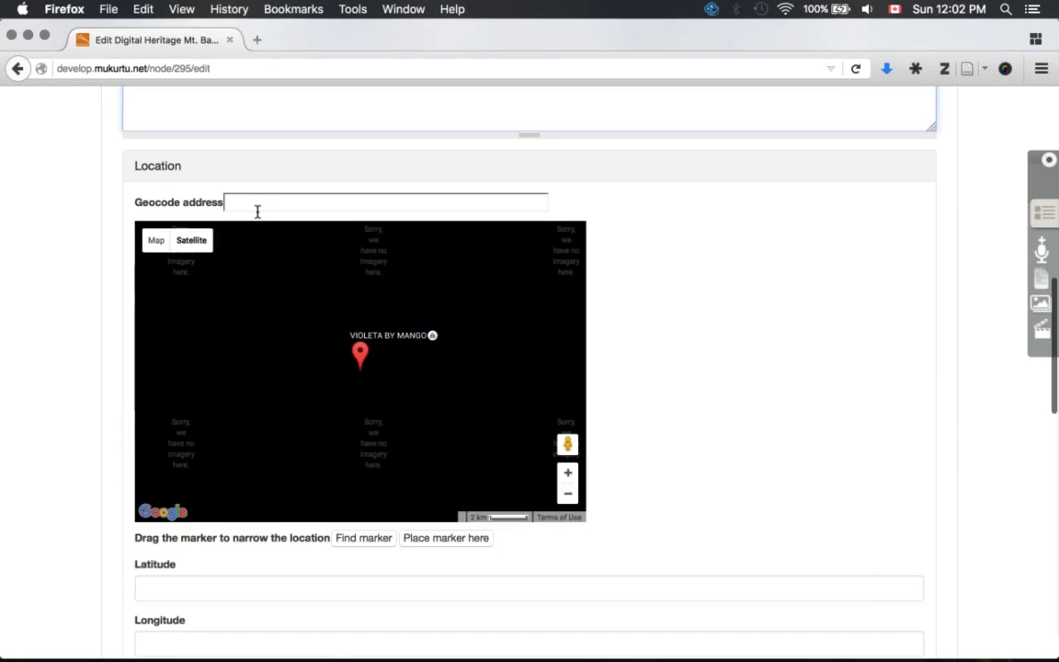
click(259, 206)
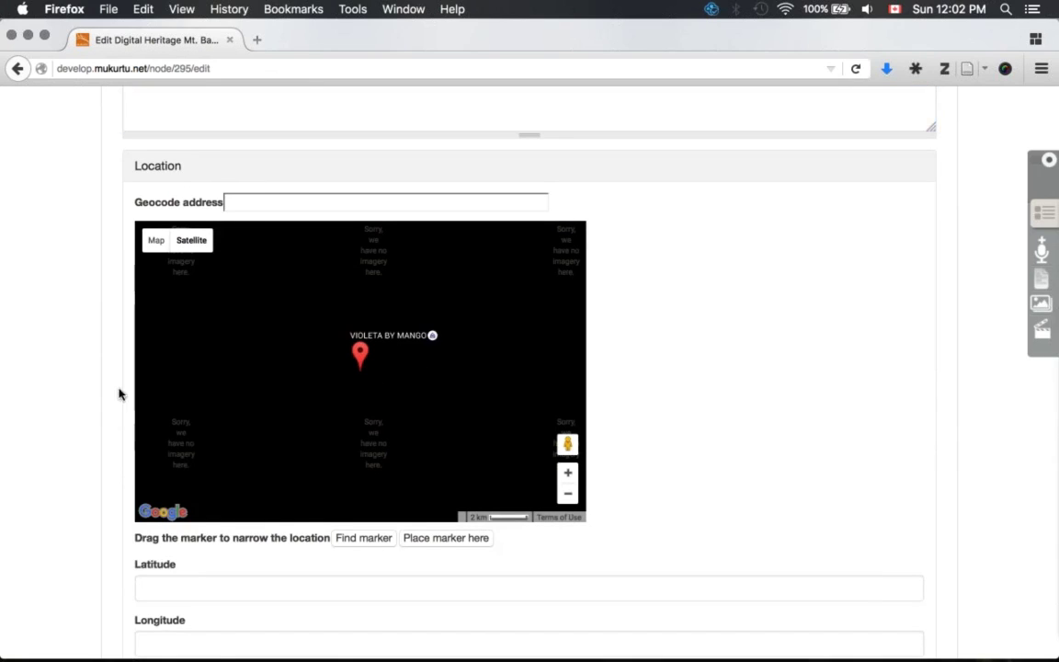
scroll(118, 394, down, 1)
click(175, 542)
click(180, 590)
click(190, 538)
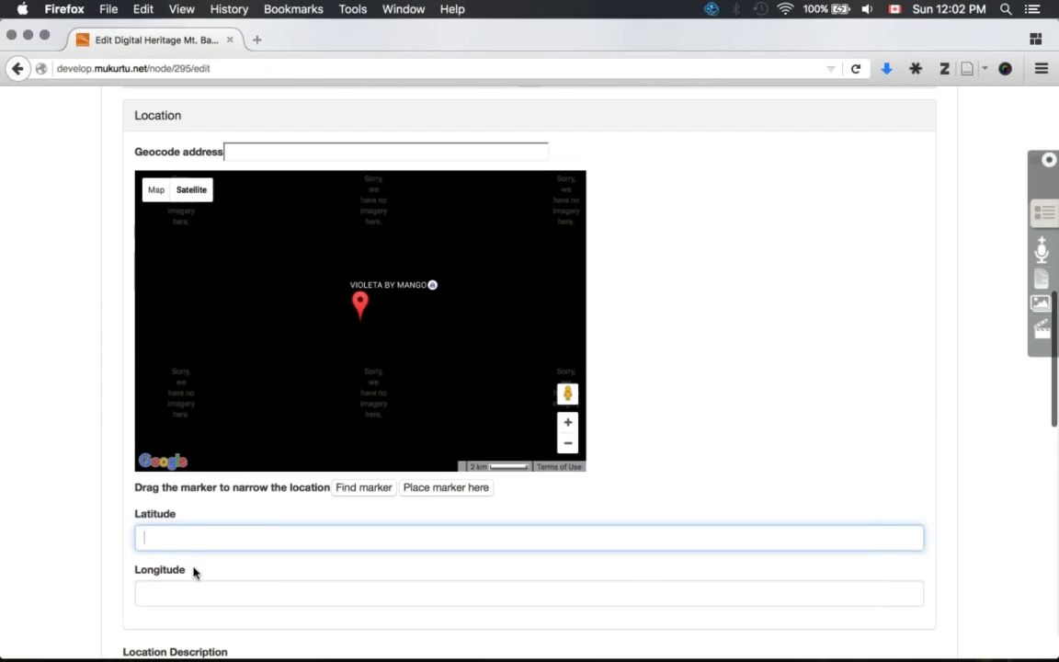
Geocode the item's location by looking up Mount Baker and choosing the suggestion "Mt Baker, Washington 98244, USA"
click(286, 160)
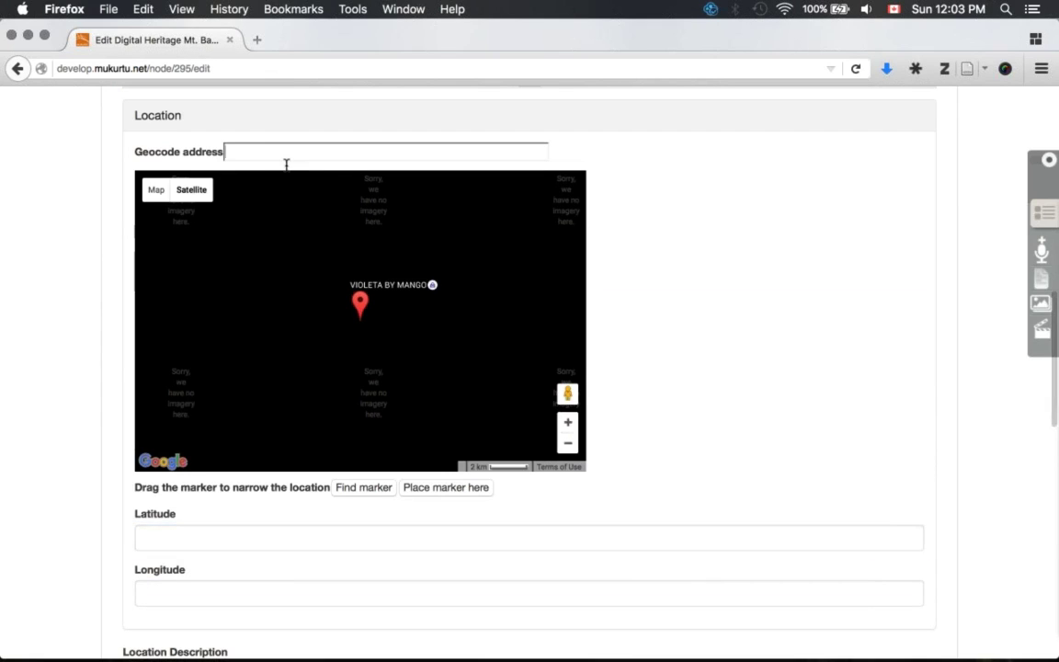
text(Mt Baker)
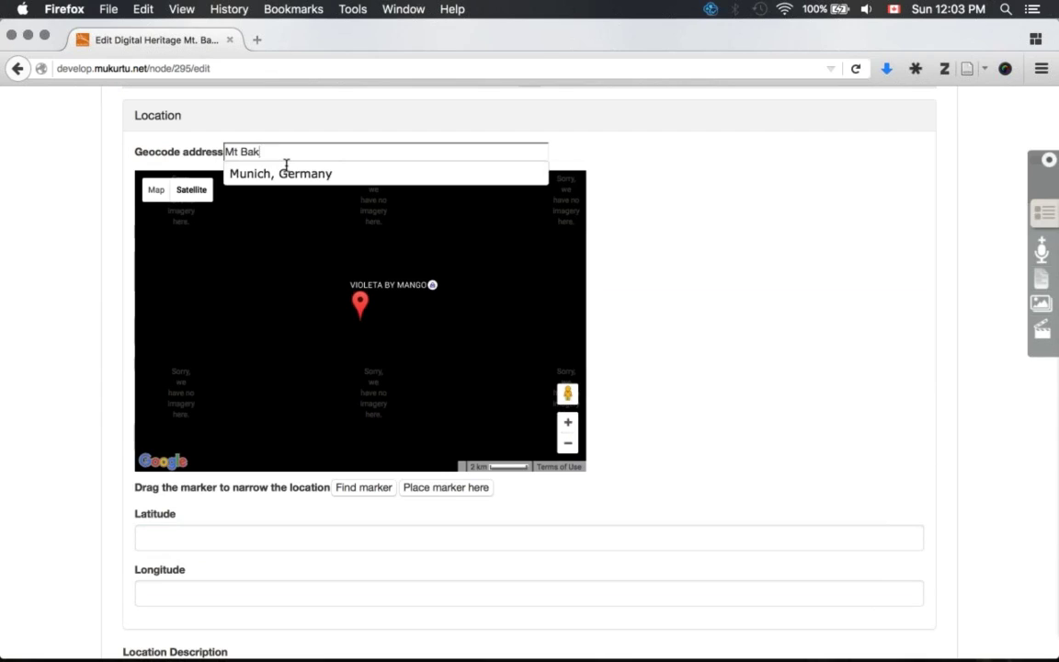
click(233, 151)
text(ount)
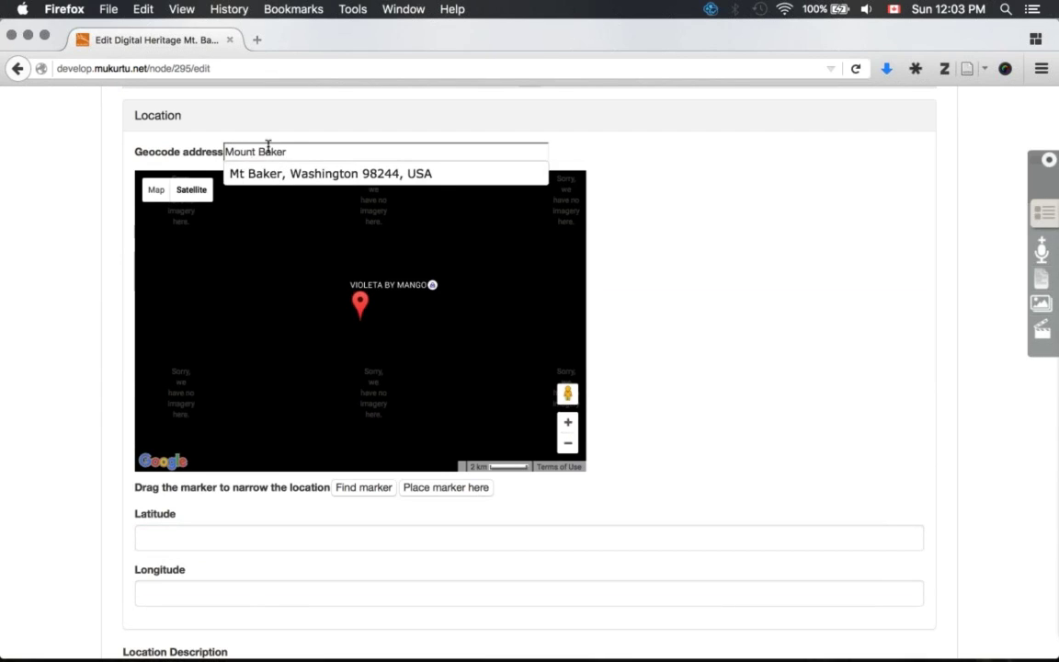
click(244, 174)
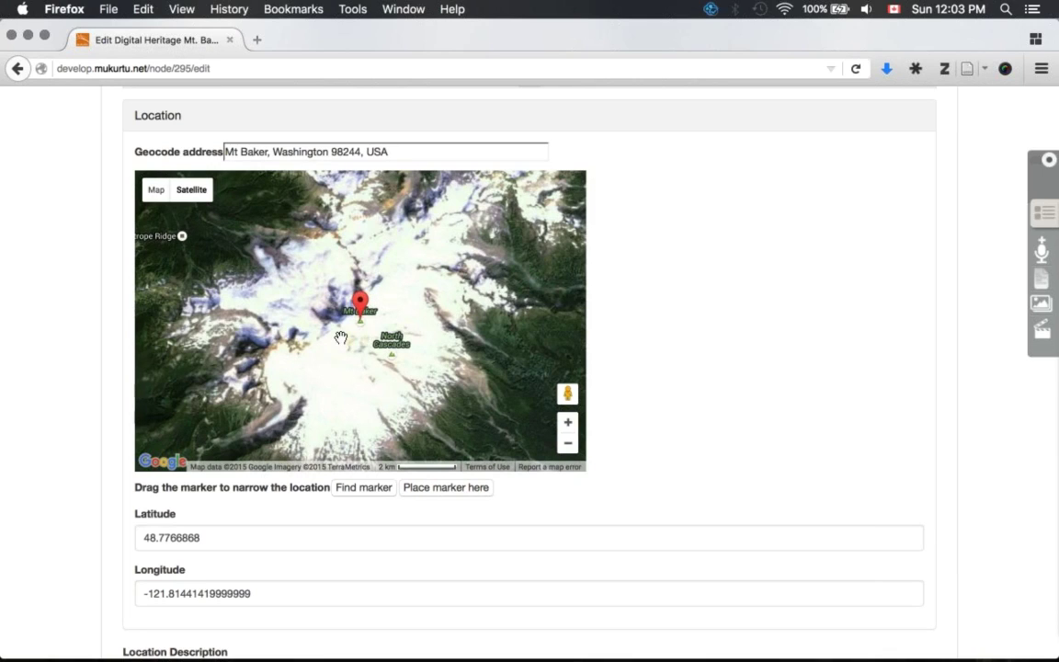
scroll(340, 337, up, 1)
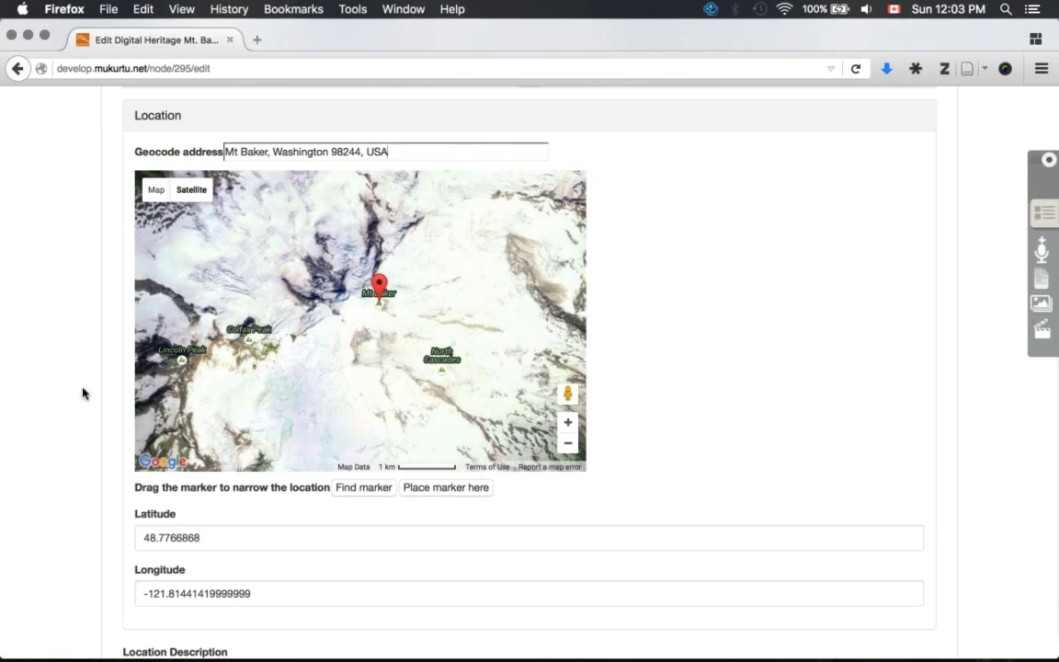
Write the location description "Photo is of a peak just East of Mt Baker."
scroll(83, 394, down, 5)
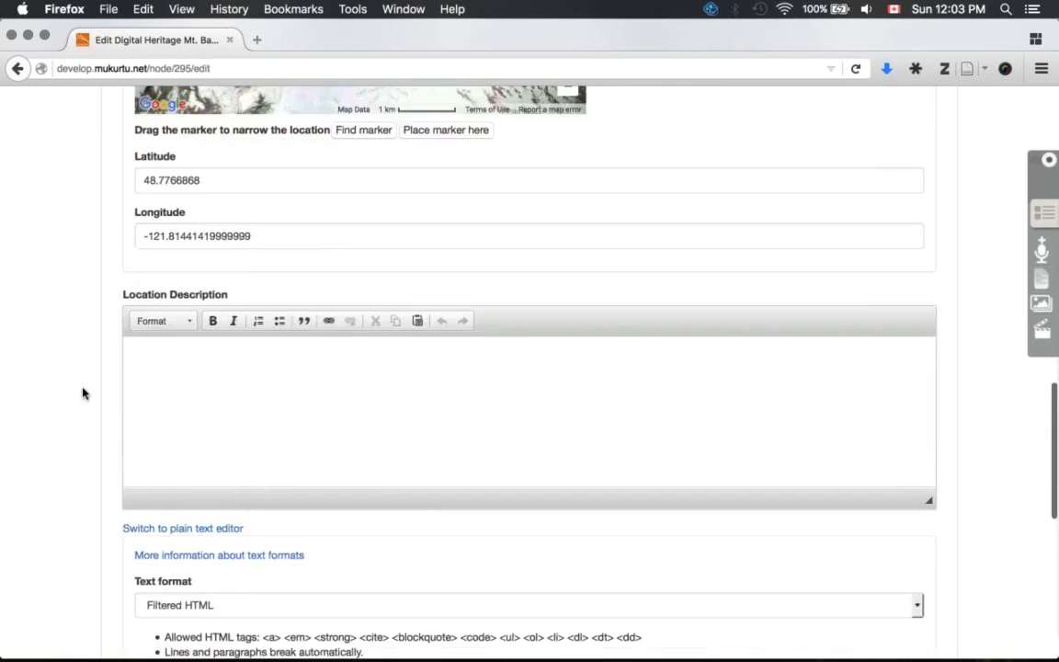
key(Tab)
text(P)
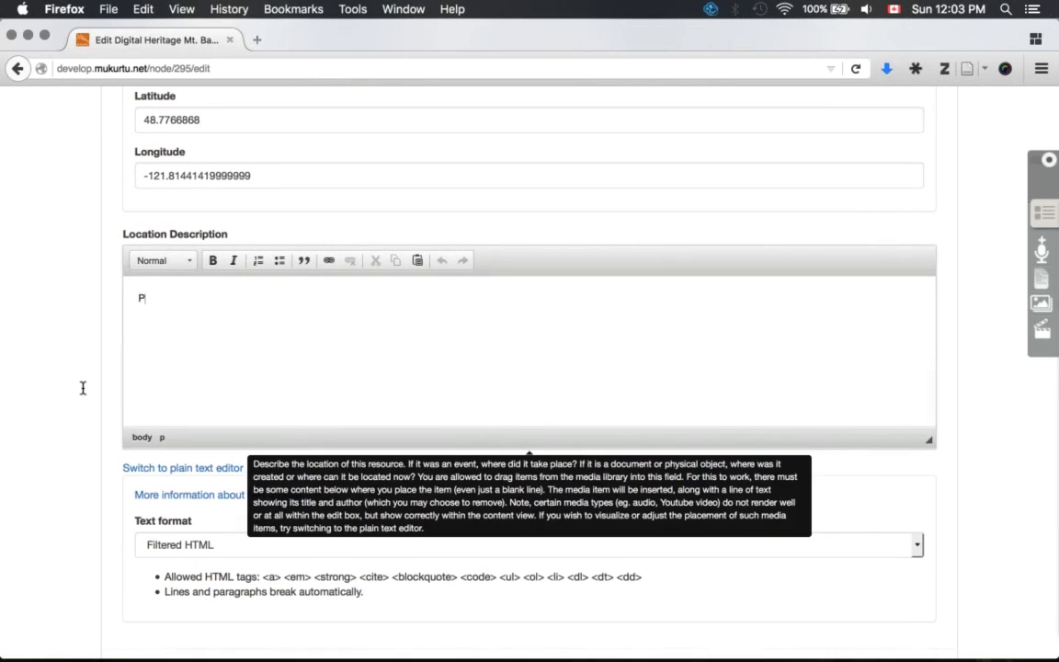
text(hoto is of a peak just East o)
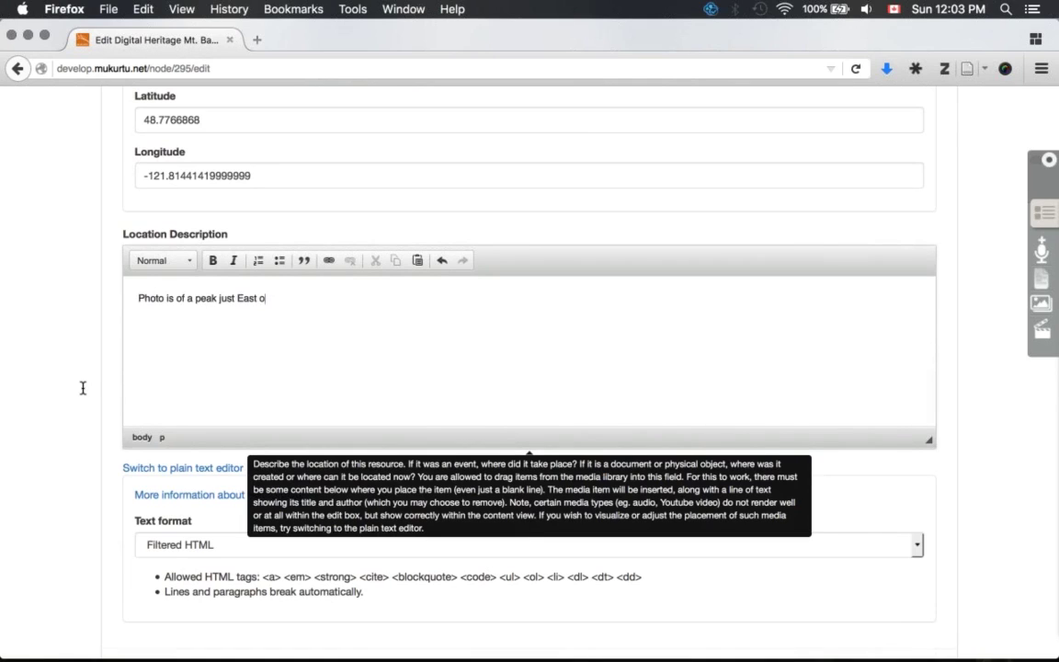
text(f Mt Baker.)
scroll(268, 312, down, 3)
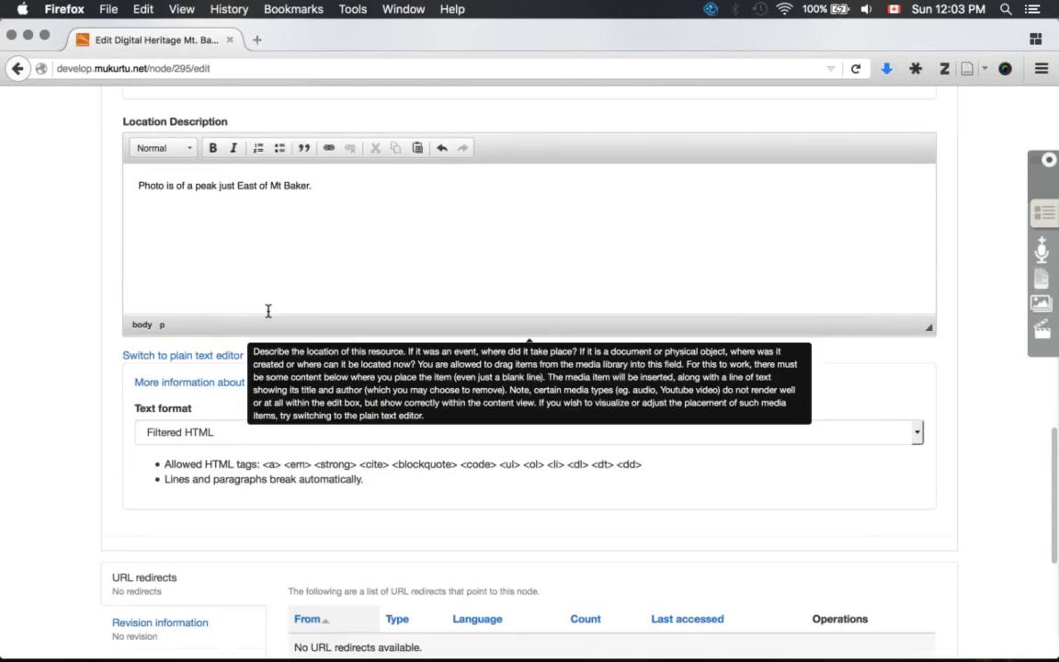
Open the item's relations metadata and examine the Collection, Related Items, Community Records and Book Pages fields
scroll(267, 312, up, 7)
scroll(267, 312, up, 6)
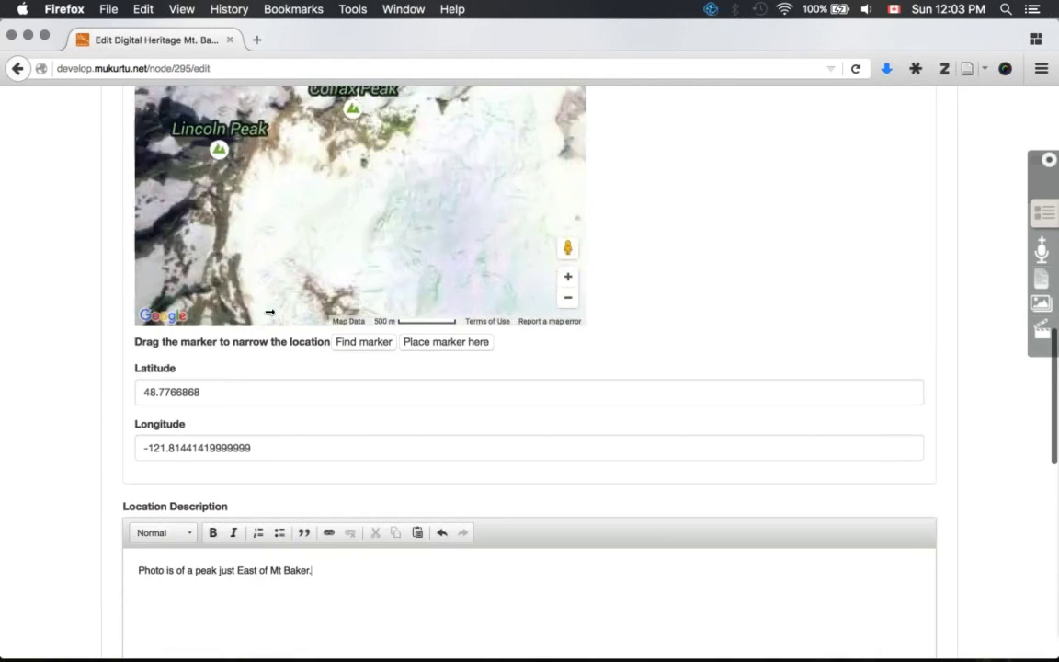
scroll(269, 312, up, 15)
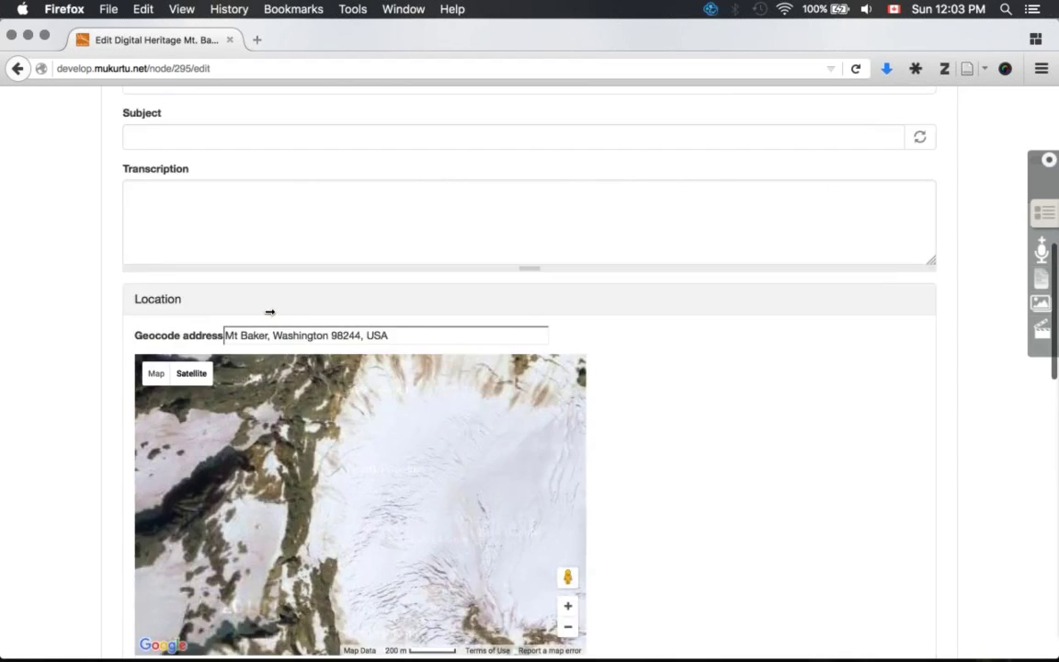
scroll(268, 313, down, 4)
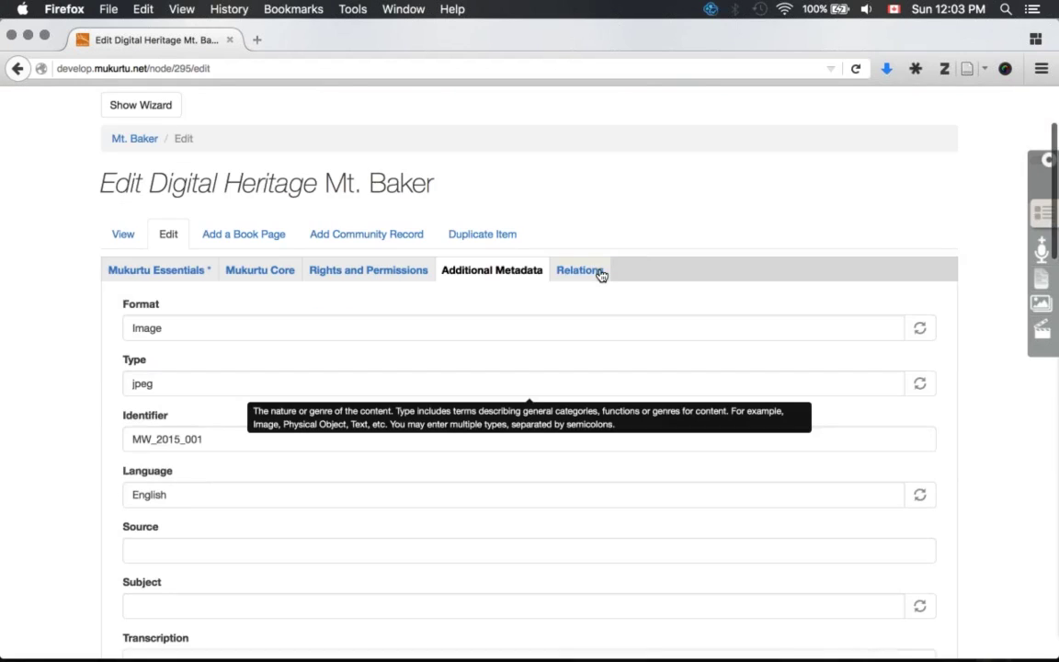
click(600, 272)
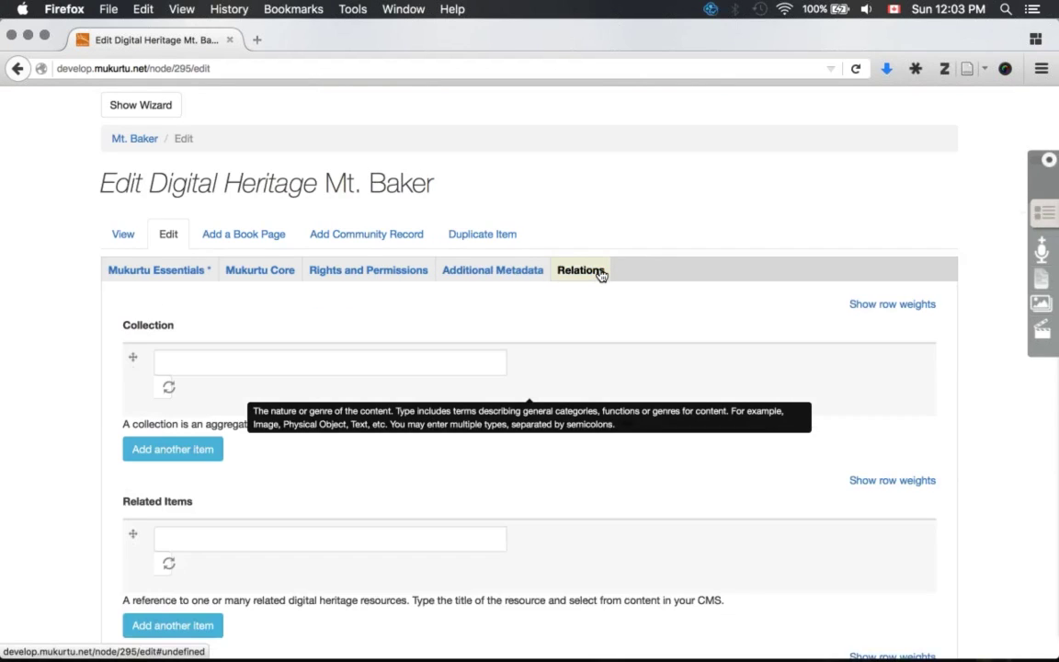
scroll(600, 273, down, 2)
key(Tab)
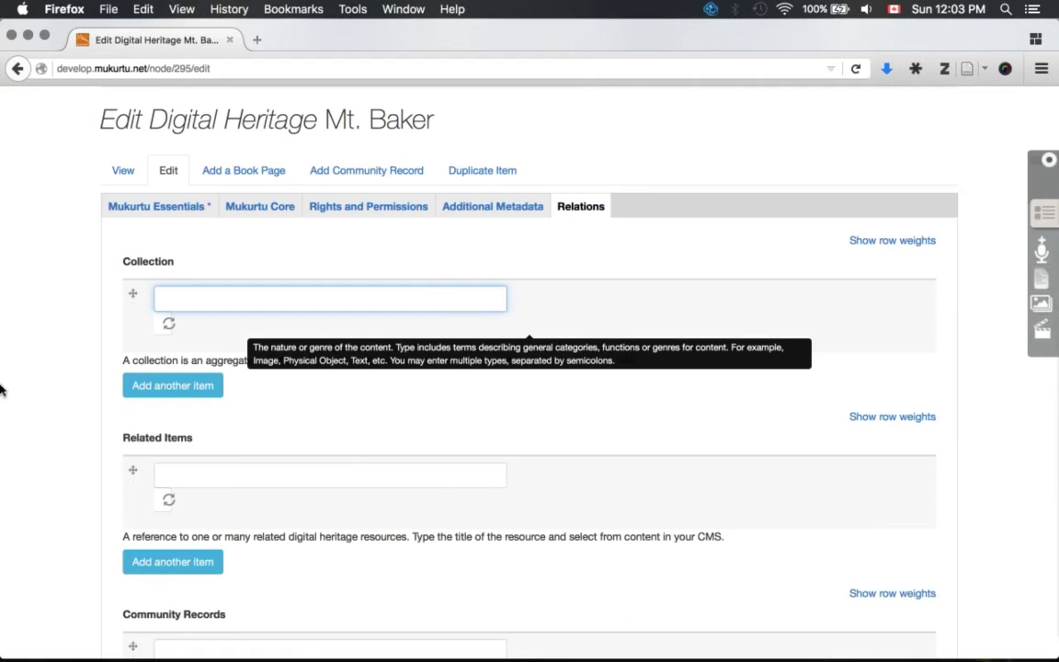
scroll(162, 266, down, 5)
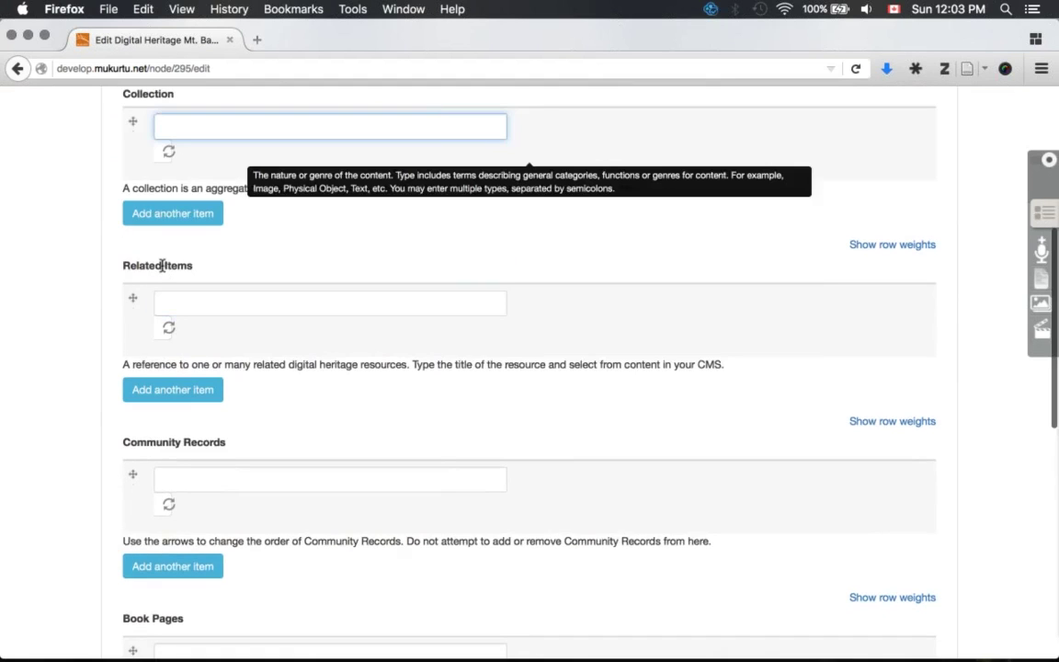
scroll(162, 266, down, 4)
scroll(162, 269, down, 2)
scroll(163, 273, up, 4)
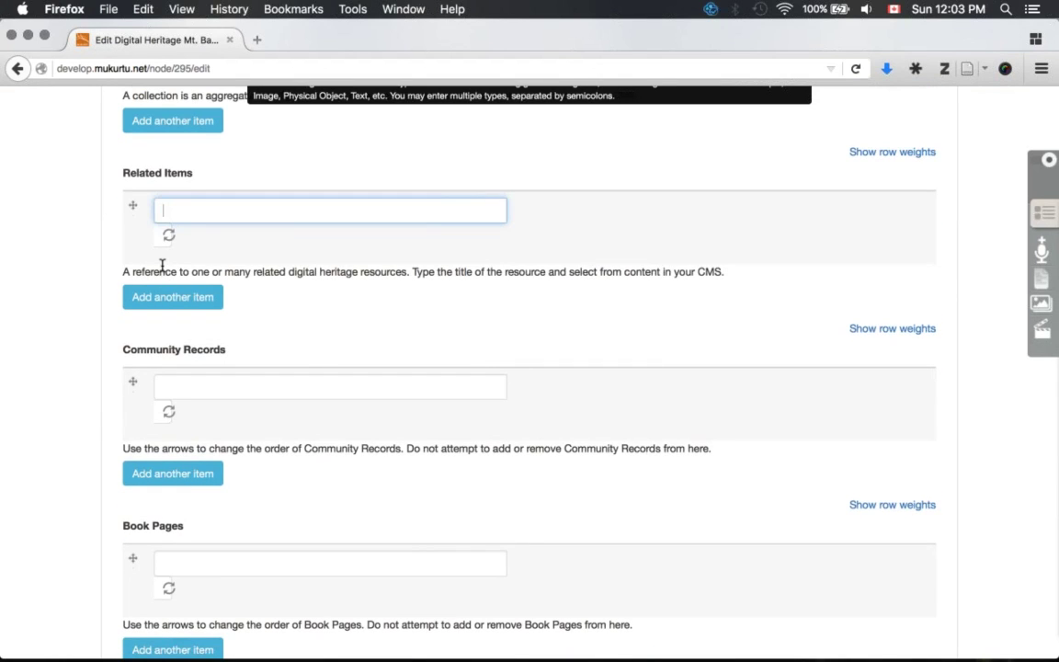
Look up "bake" among the related items and add the suggested item "baker" as a relation
text(bake)
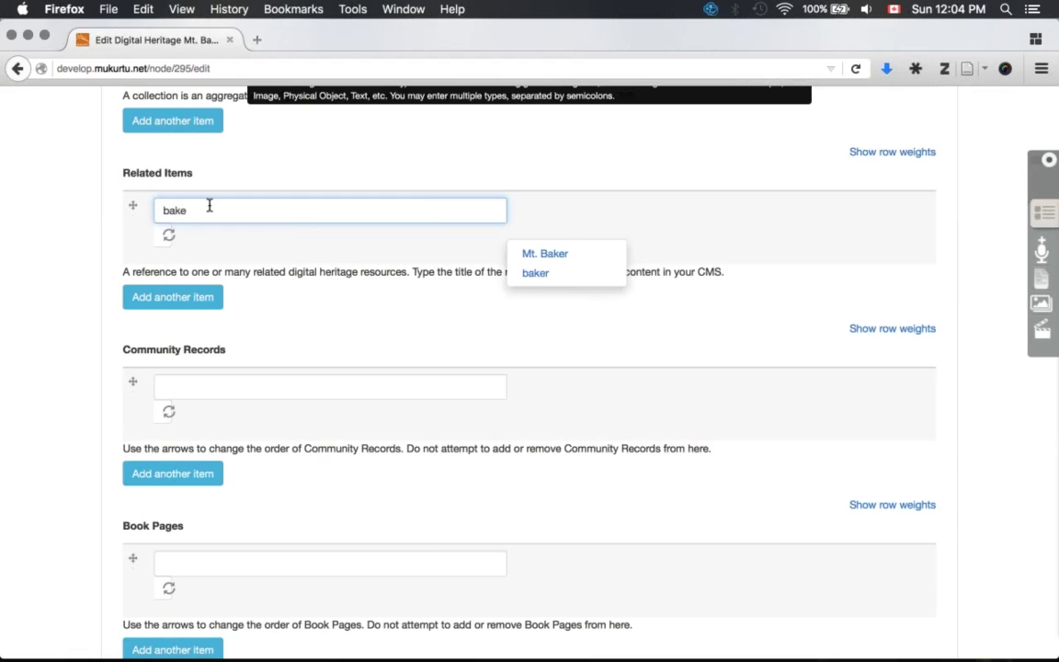
key(Down)
key(Down)
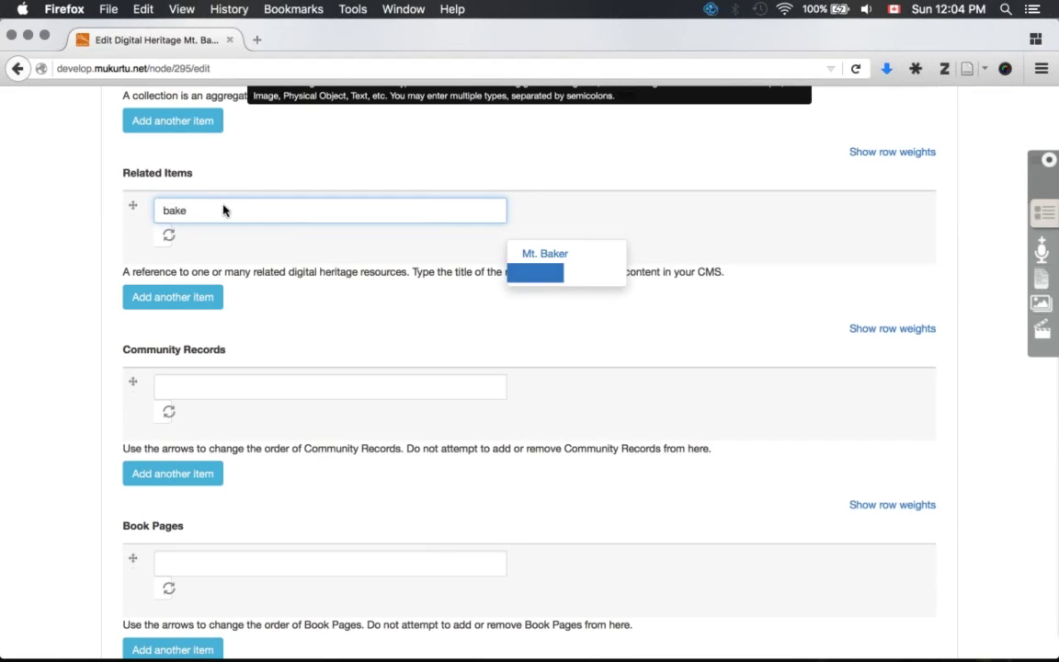
click(540, 274)
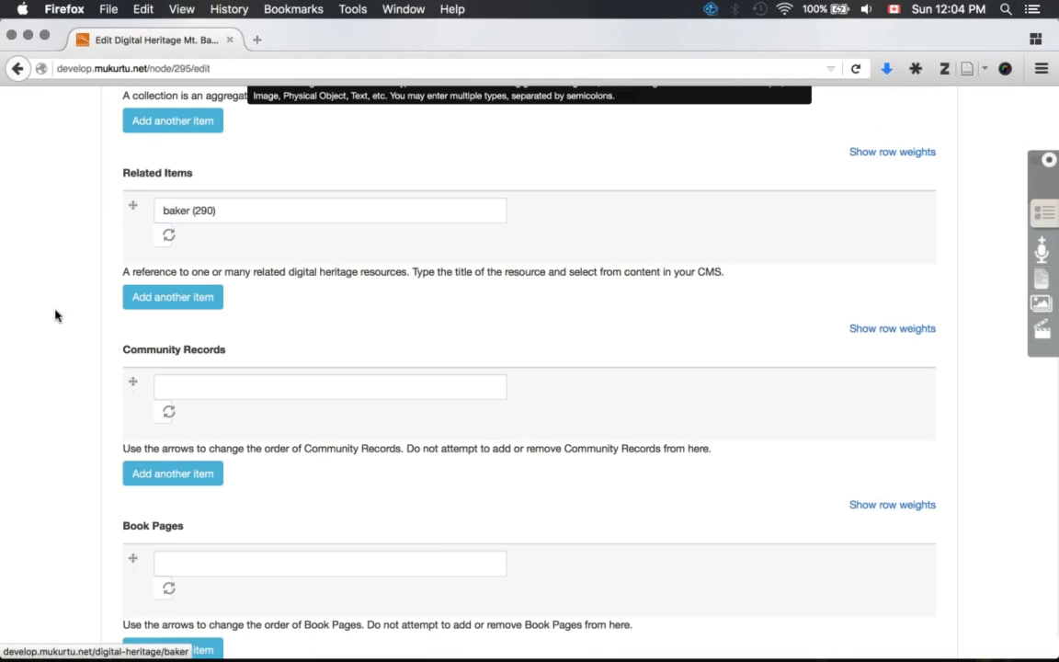
Review the item's rights, core and essentials metadata and save the Mt. Baker item
scroll(55, 315, up, 5)
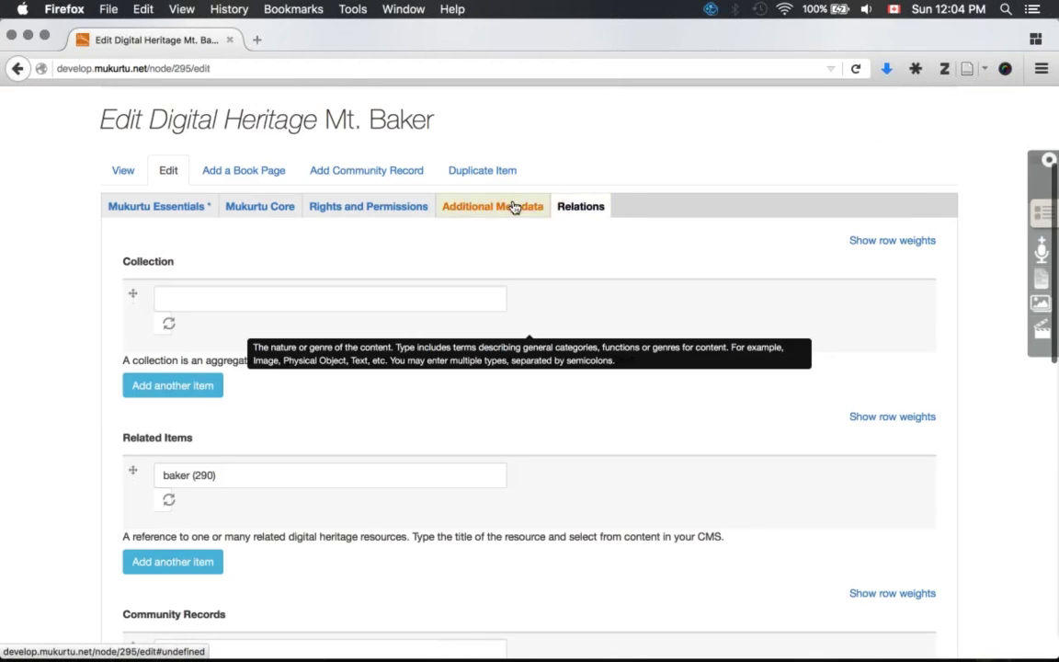
click(368, 206)
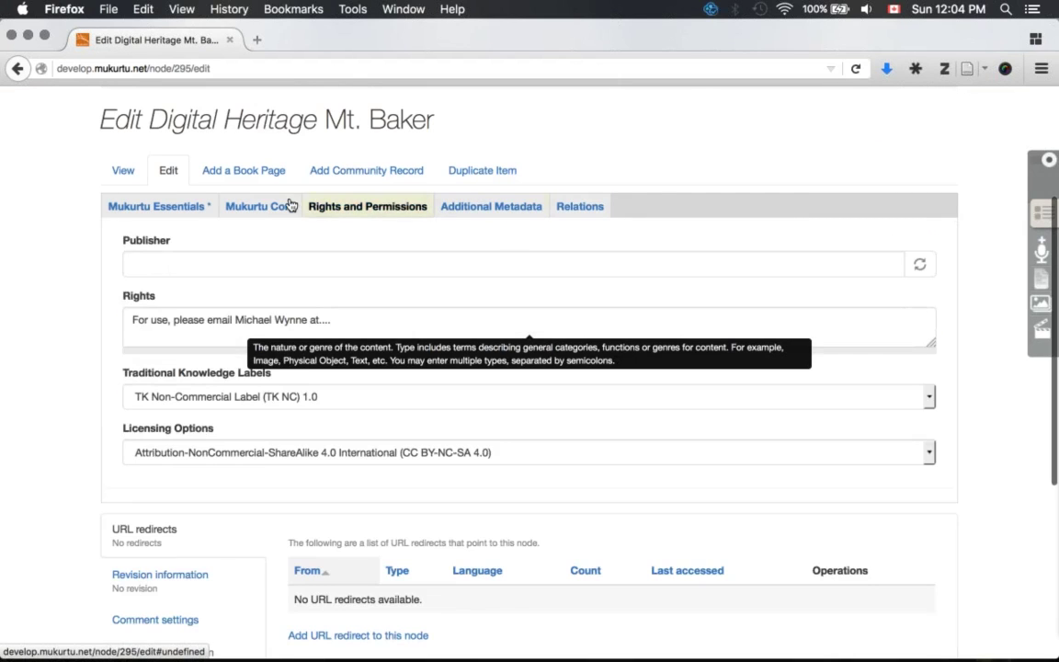
click(236, 207)
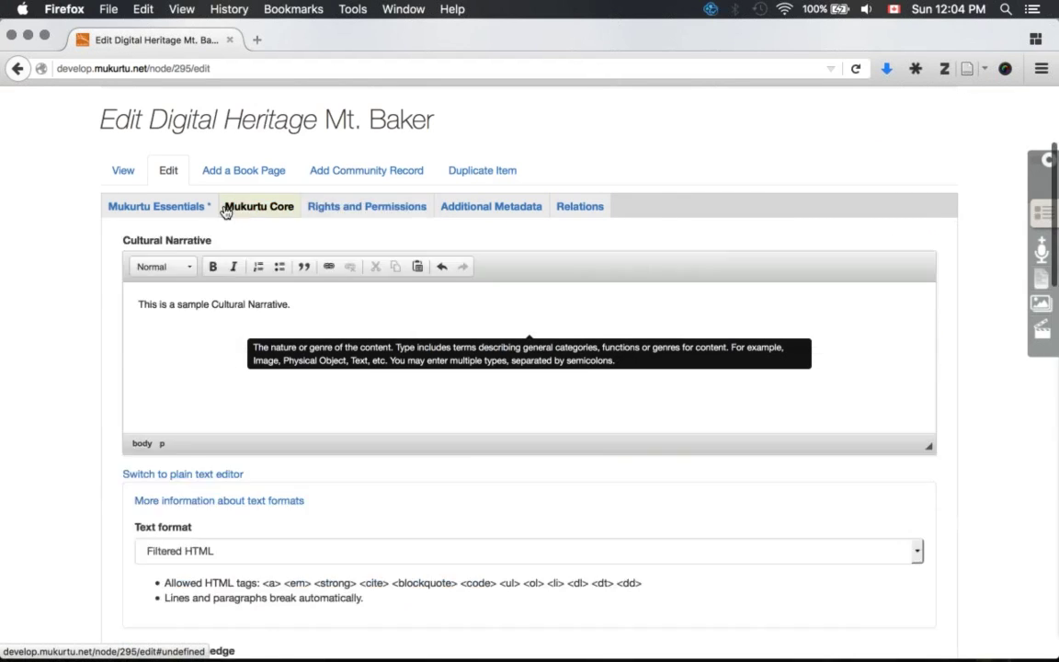
click(154, 208)
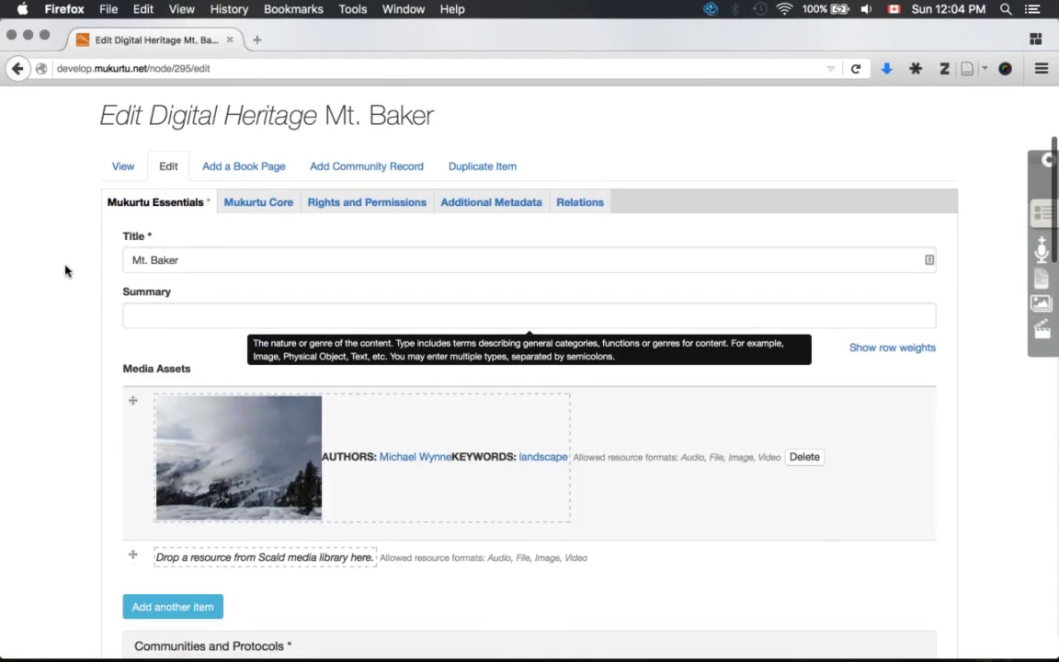
scroll(64, 270, down, 10)
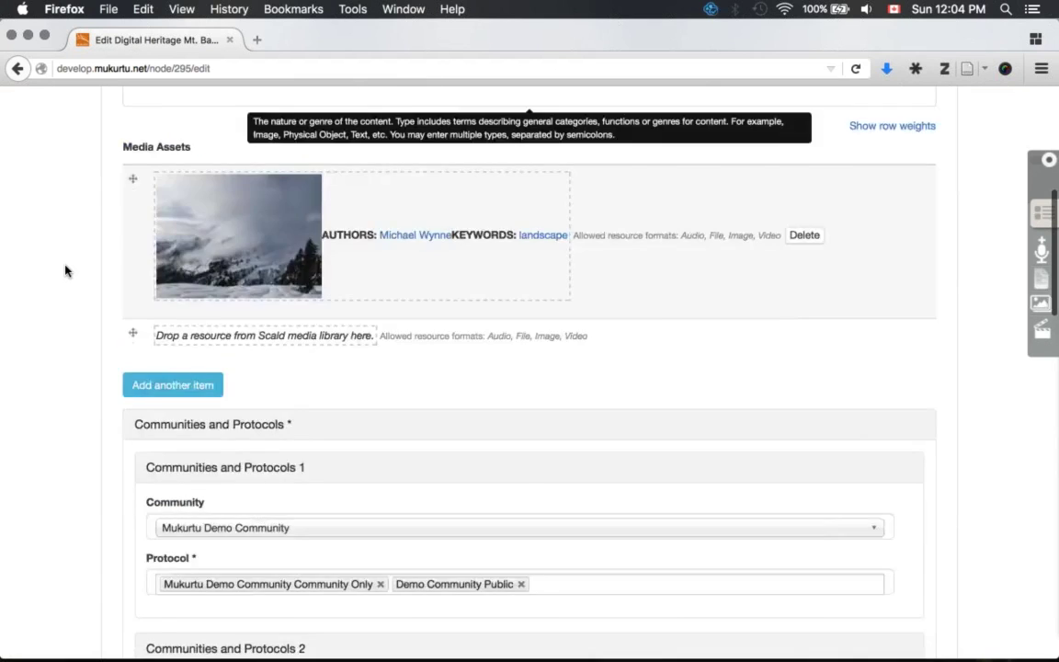
scroll(65, 270, down, 8)
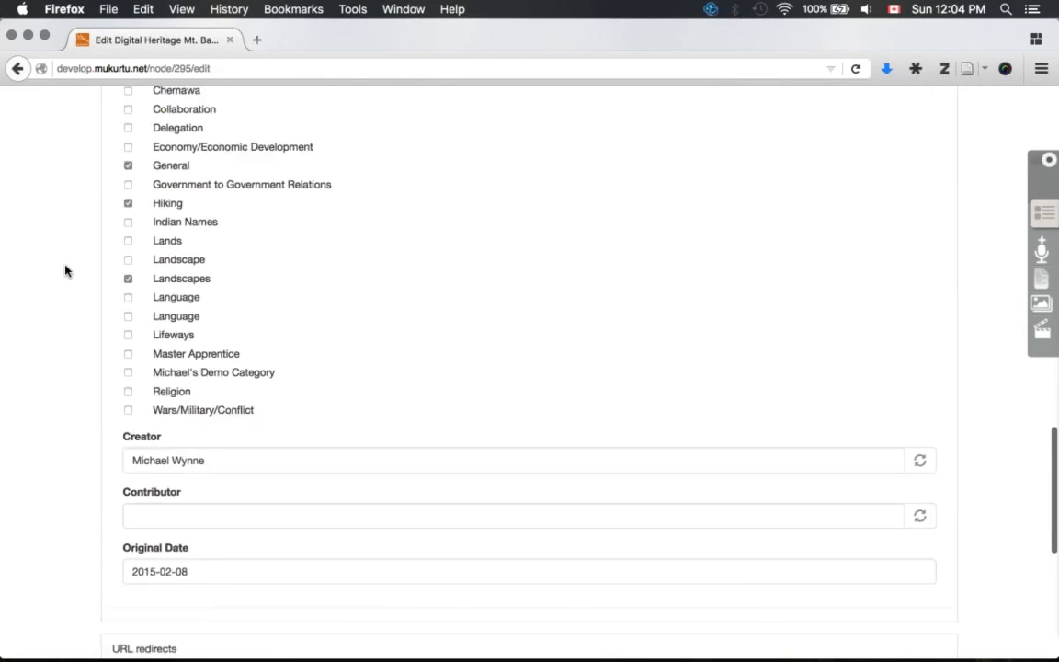
click(121, 460)
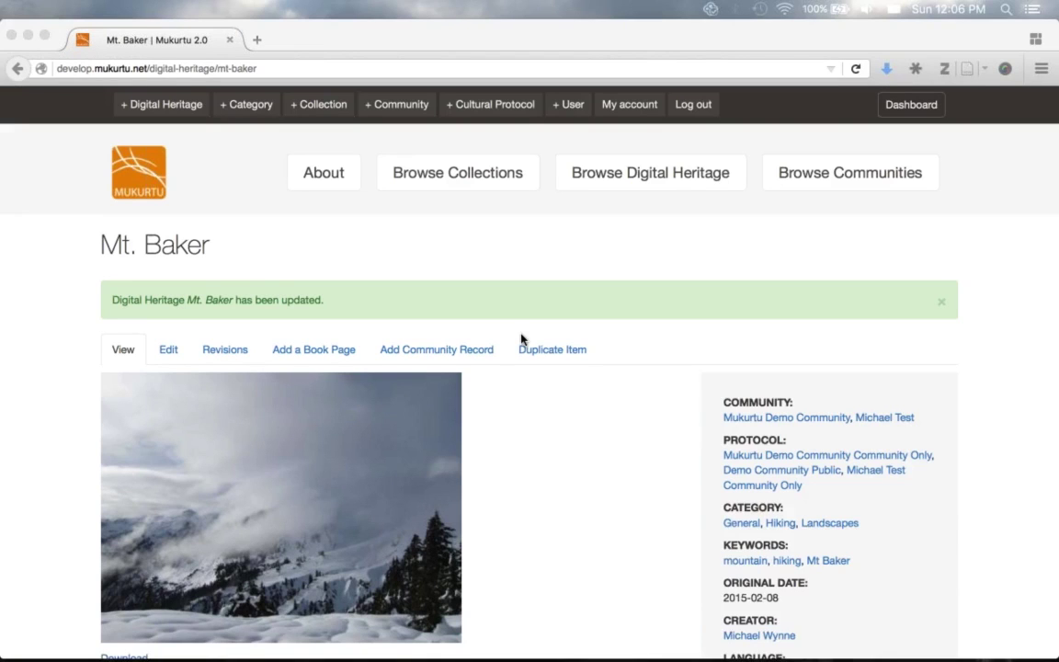
Dismiss the update notice on the Mt. Baker item page
scroll(70, 312, down, 2)
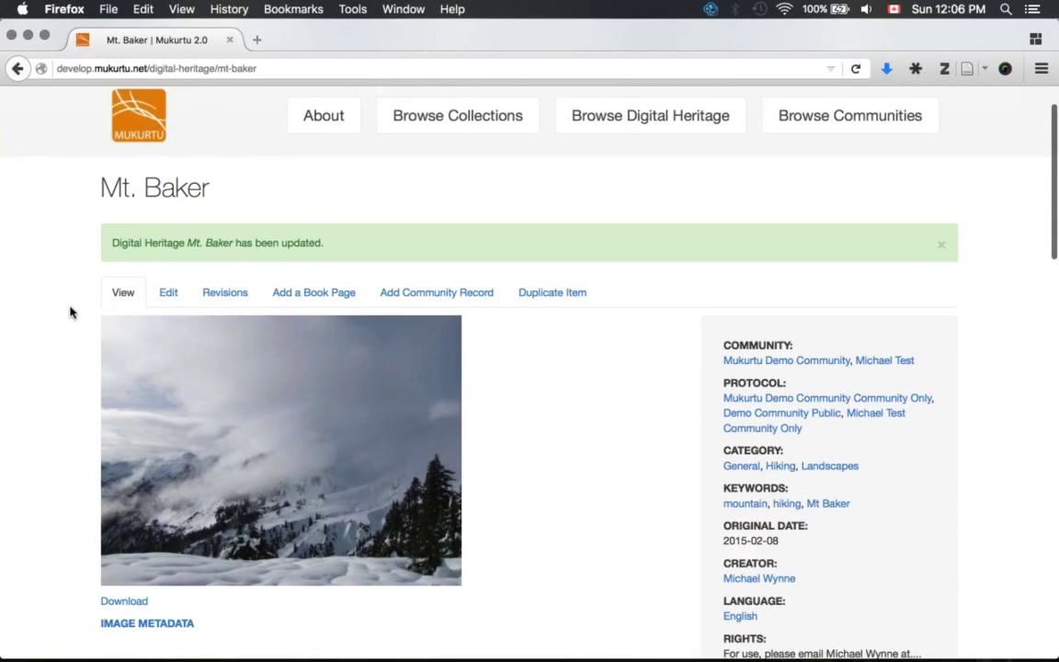
scroll(110, 294, down, 1)
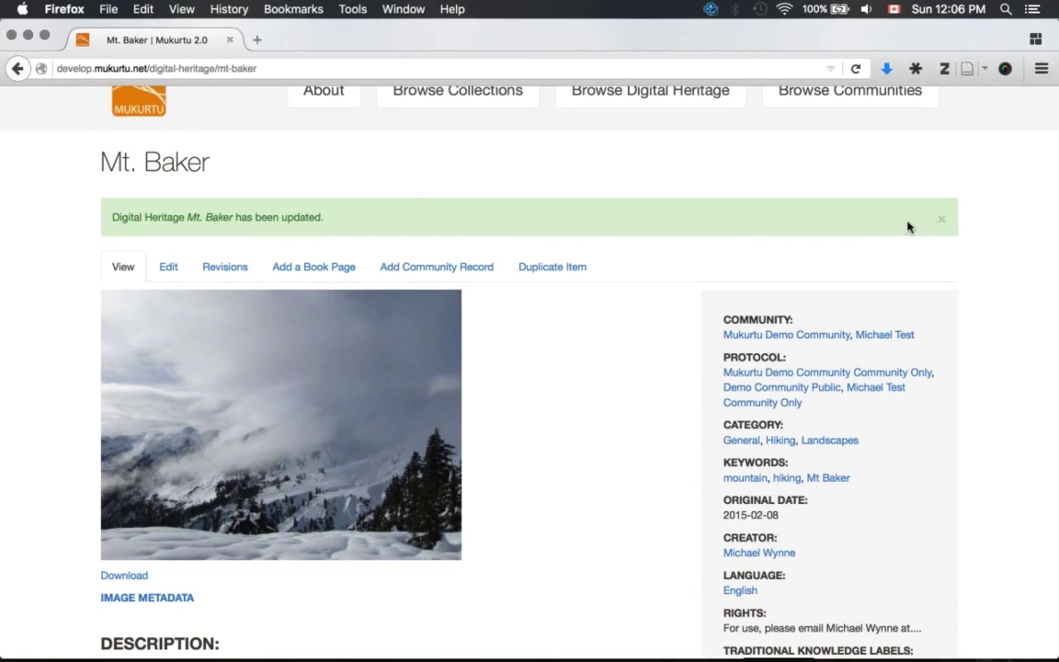
click(942, 221)
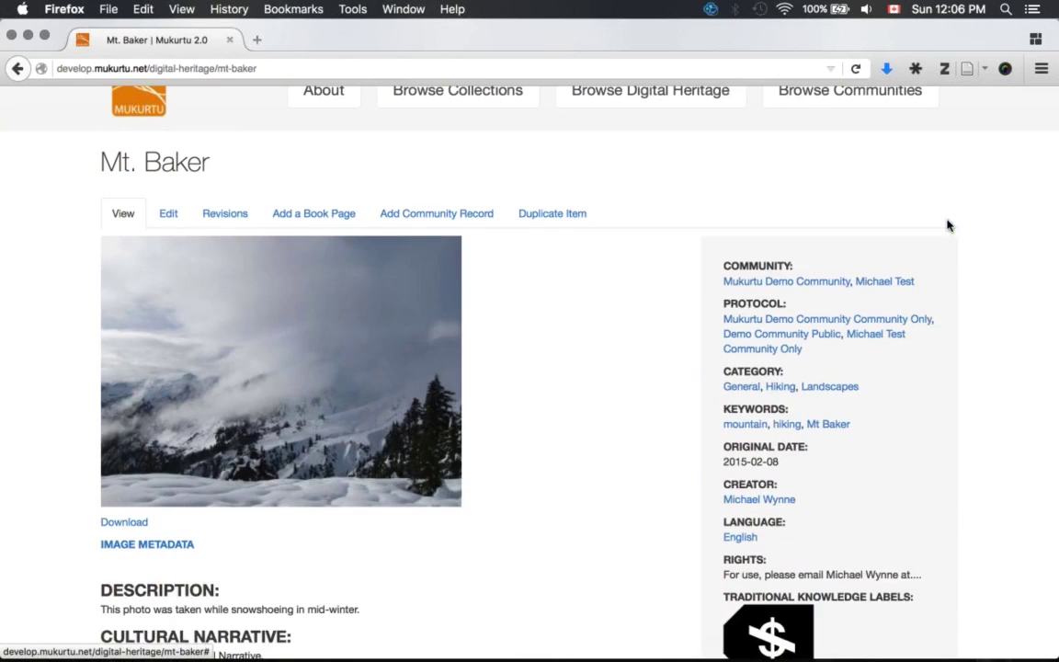
Examine the published item's photo, sidebar metadata, description, cultural narrative and traditional knowledge text
scroll(659, 222, down, 1)
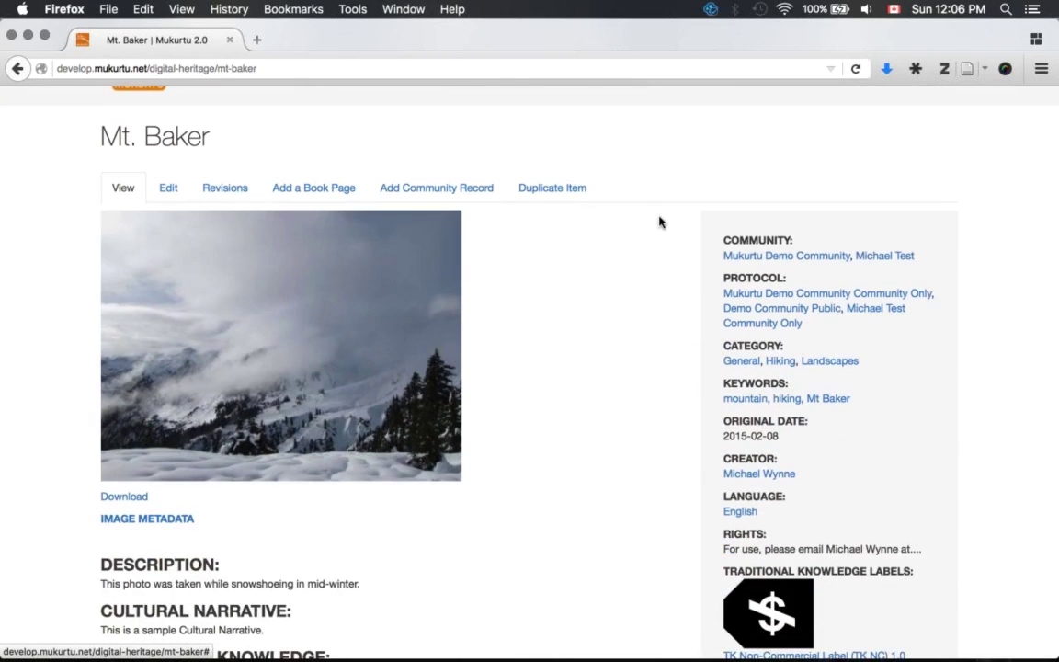
scroll(659, 221, down, 2)
scroll(658, 222, up, 1)
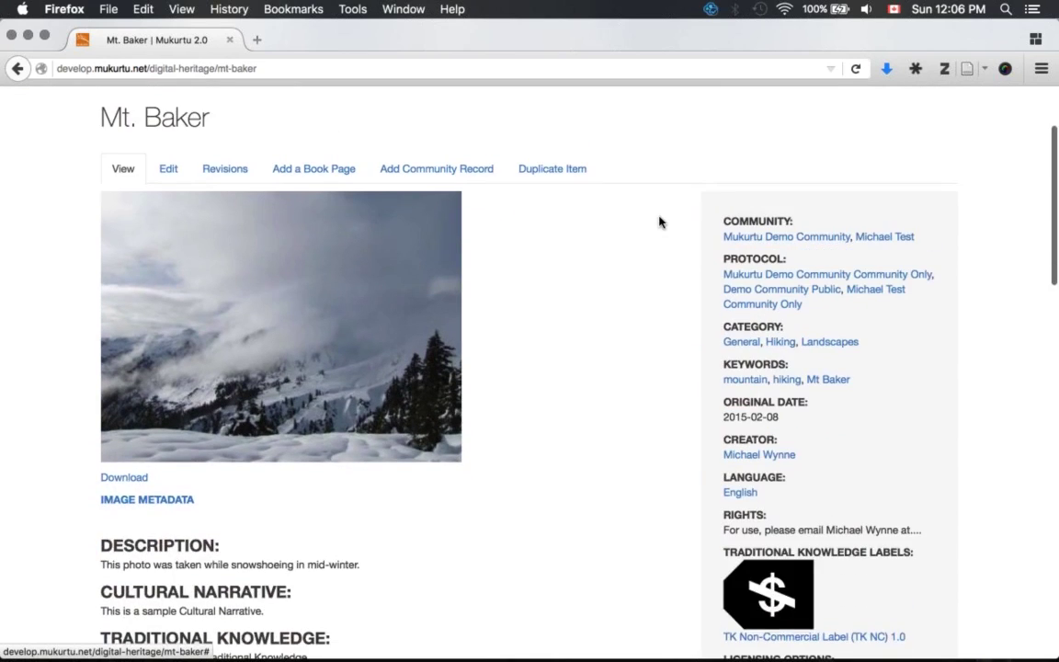
scroll(658, 222, down, 5)
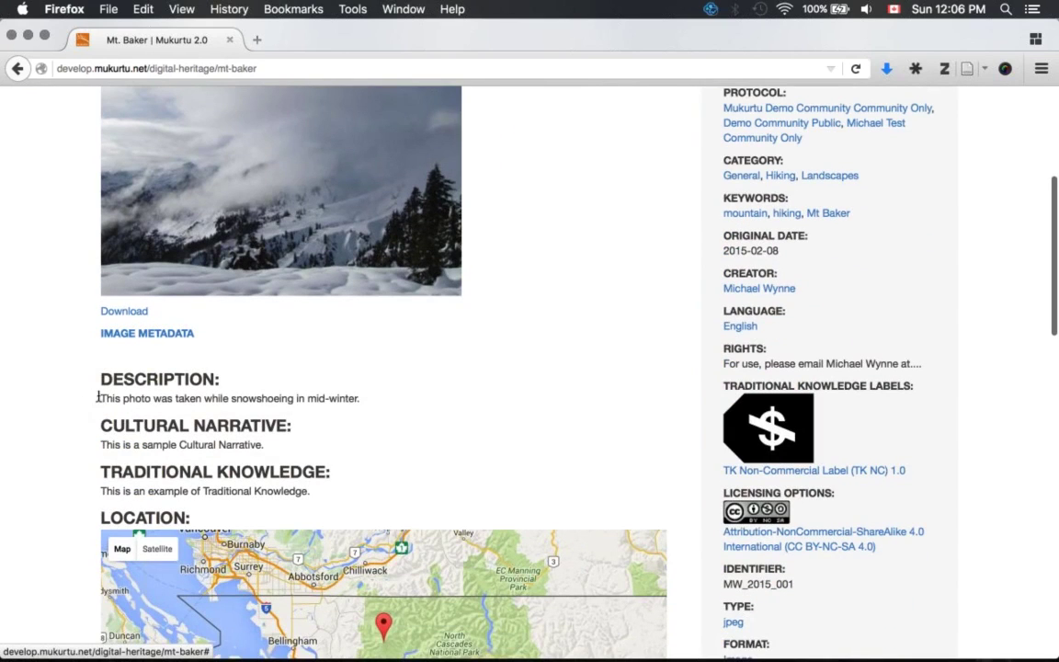
drag(99, 399, 364, 397)
click(362, 397)
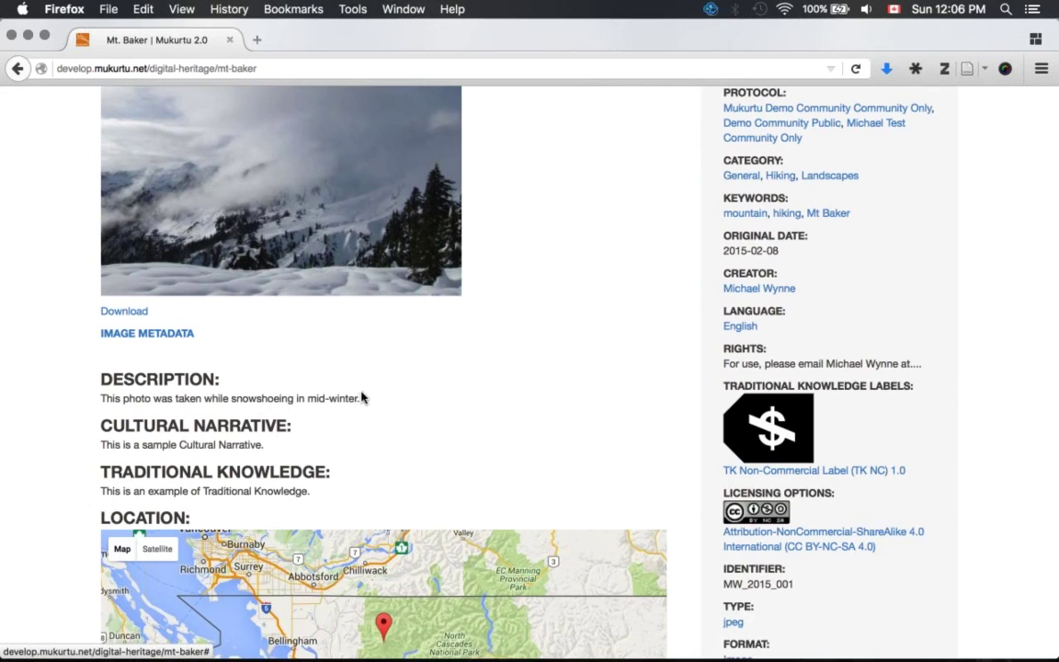
scroll(362, 395, down, 3)
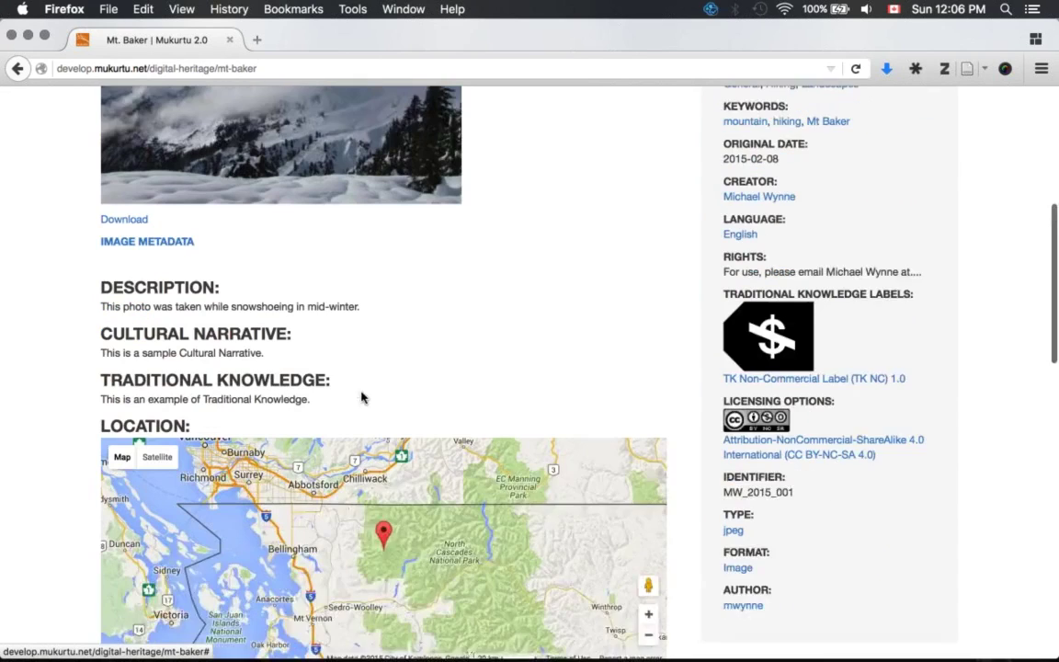
drag(99, 297, 219, 294)
drag(98, 294, 129, 291)
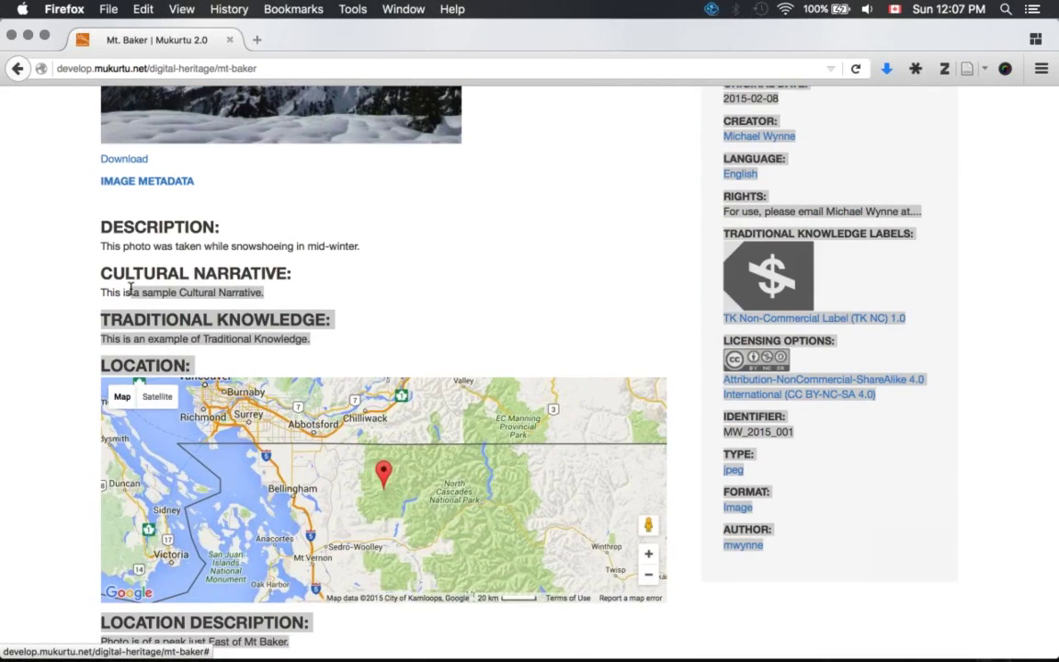
click(81, 295)
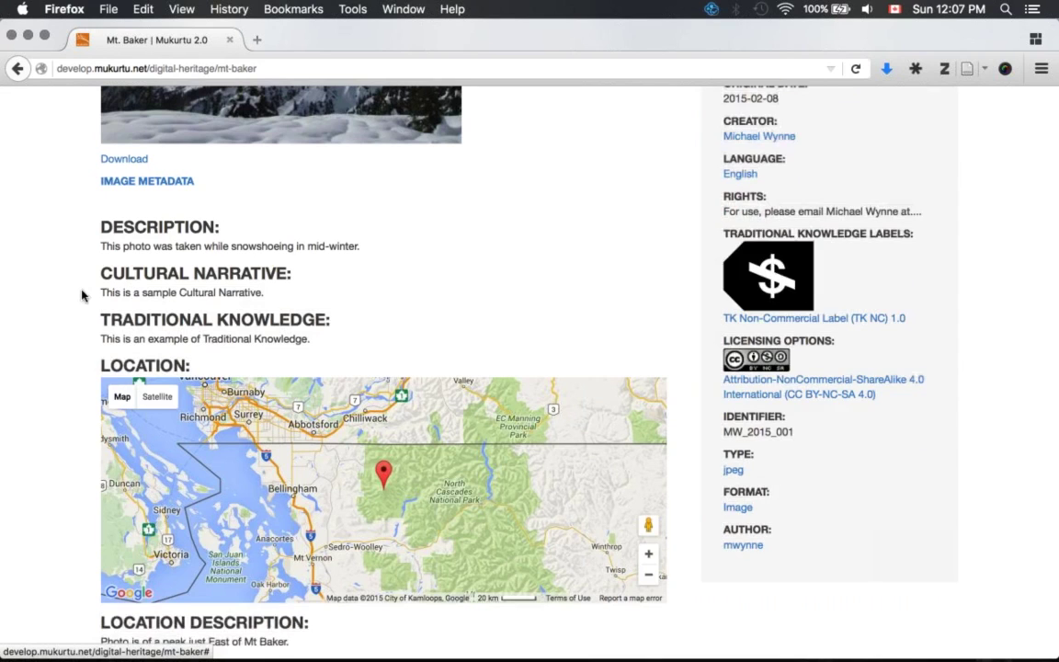
Zoom the location map in on the Mt Baker marker and read the location description below it
scroll(81, 294, down, 3)
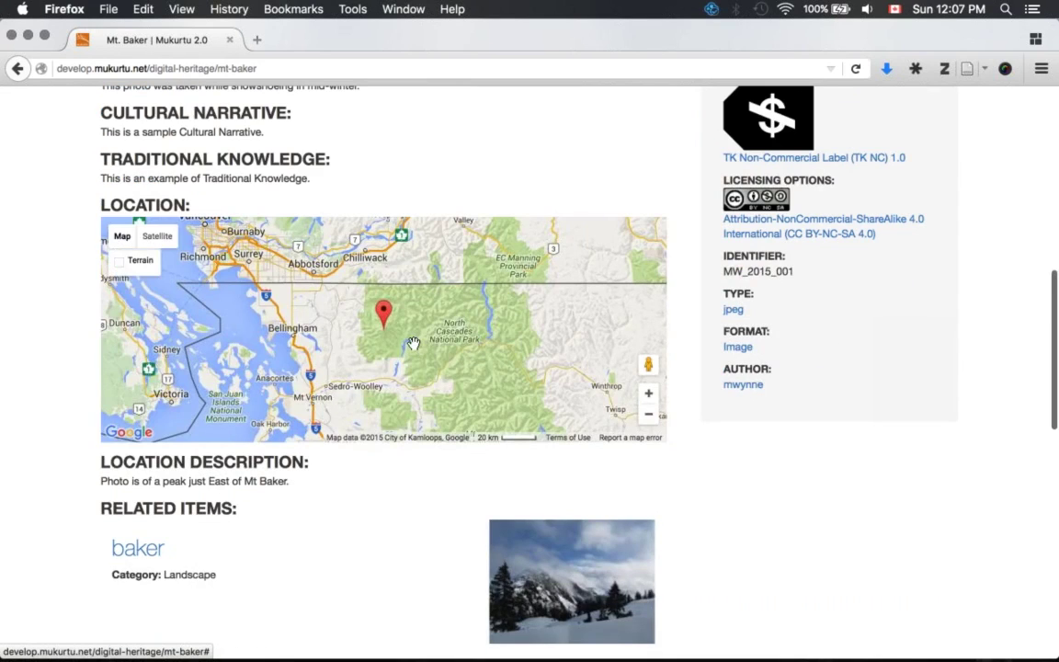
double_click(401, 332)
double_click(402, 332)
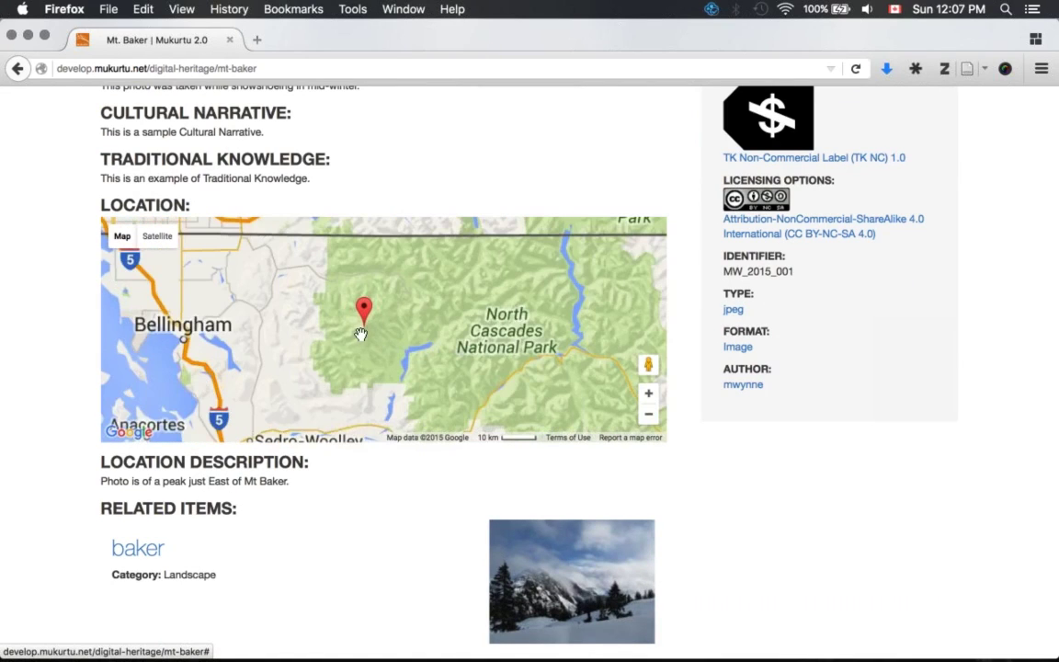
double_click(361, 329)
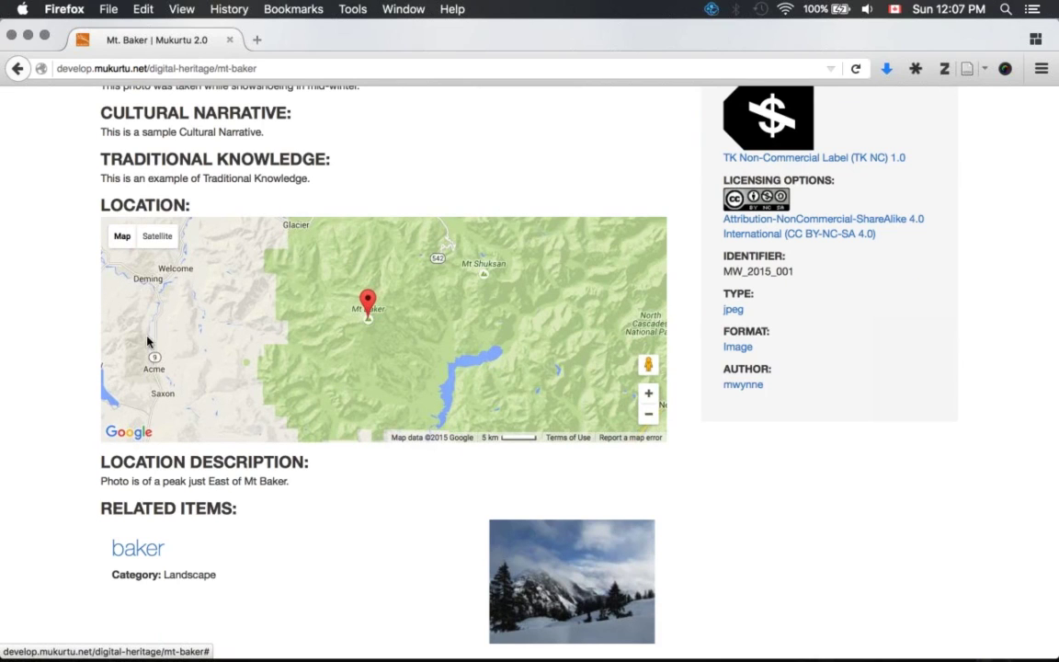
scroll(147, 341, down, 3)
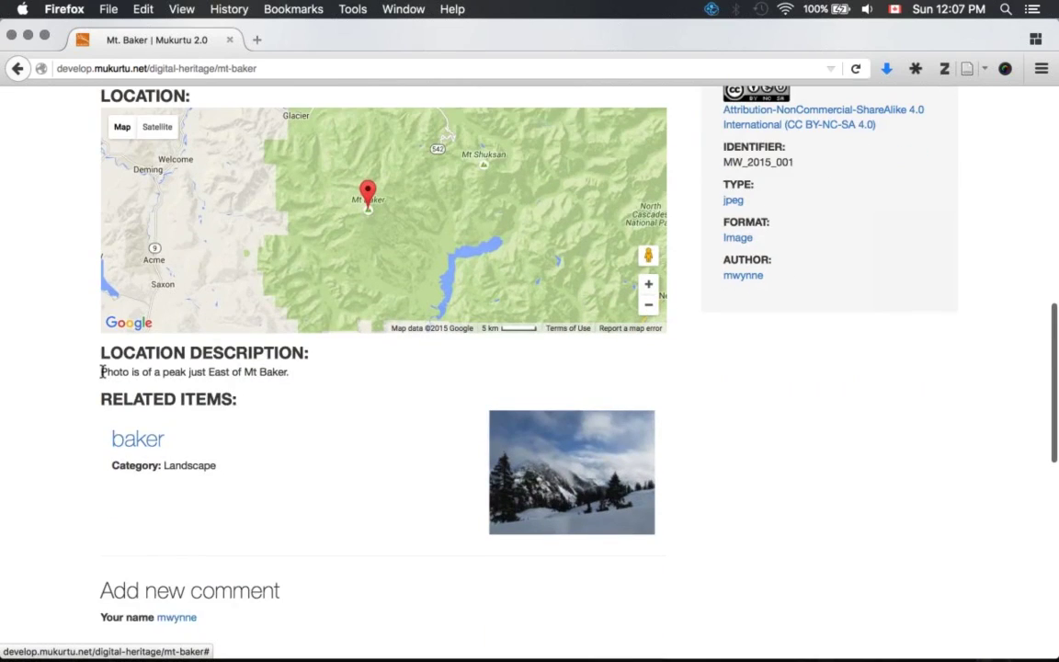
drag(102, 372, 327, 381)
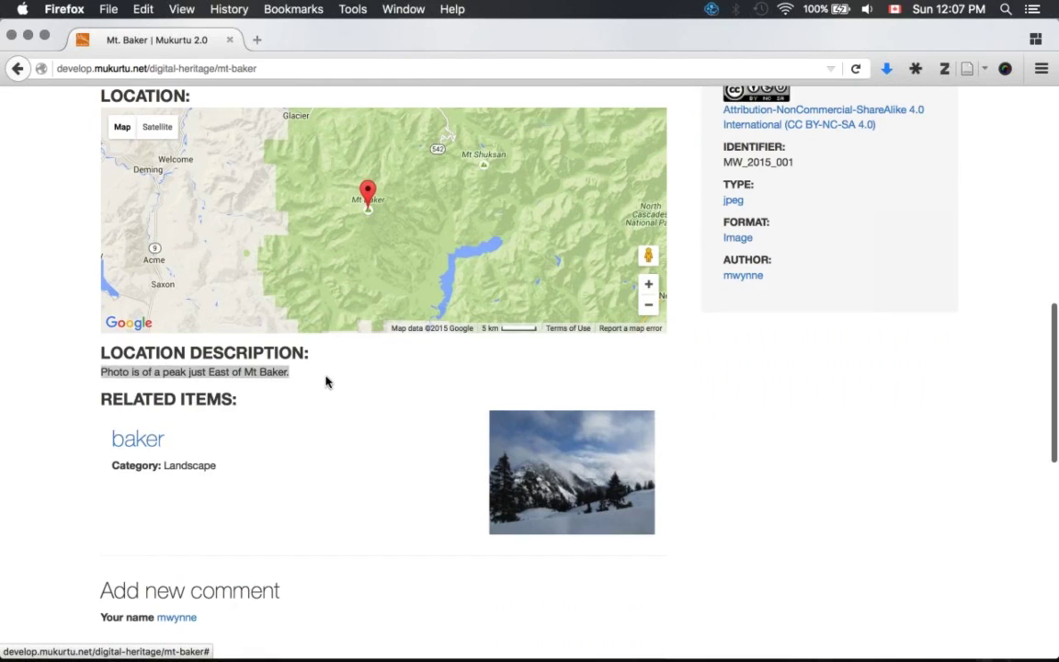
scroll(327, 380, up, 1)
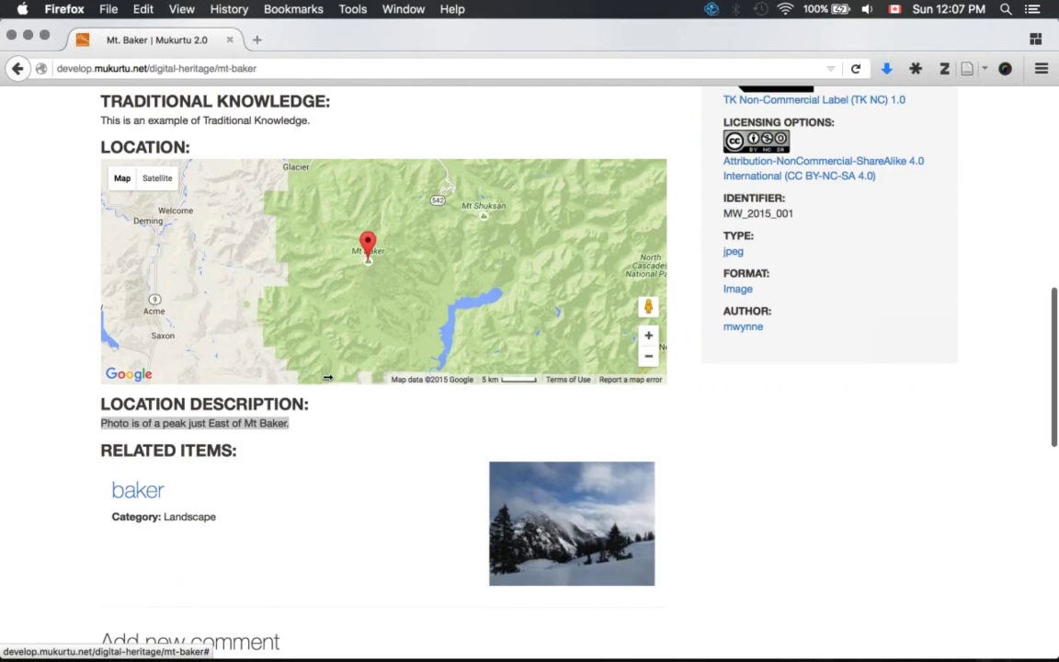
click(34, 337)
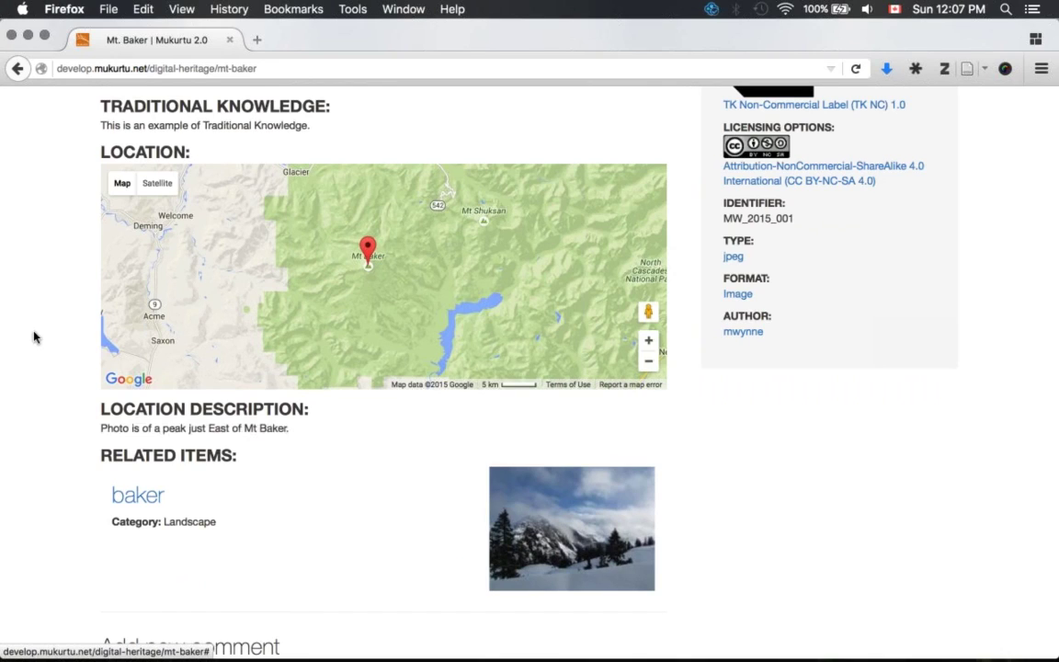
Open the related item "baker" in a new browser tab and switch to that tab
scroll(51, 337, down, 3)
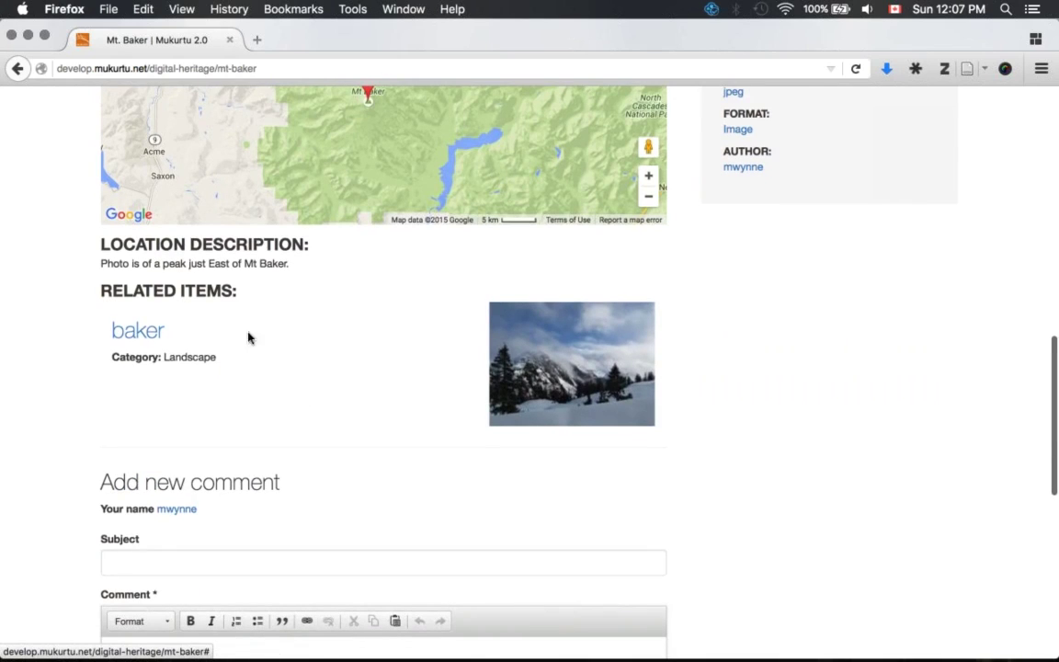
right_click(137, 339)
click(184, 346)
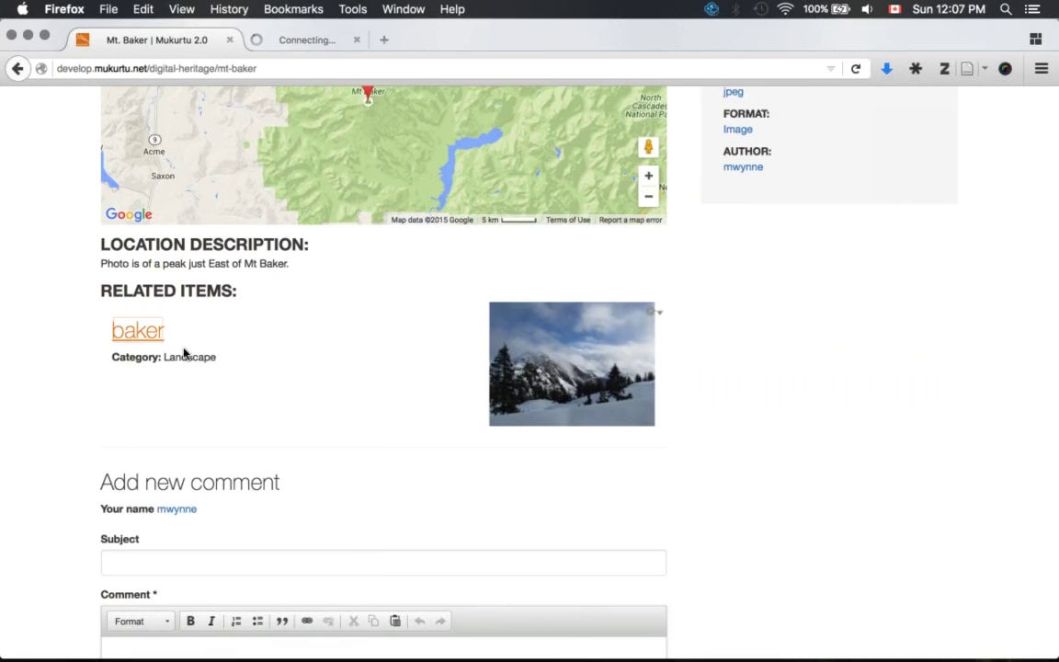
click(336, 42)
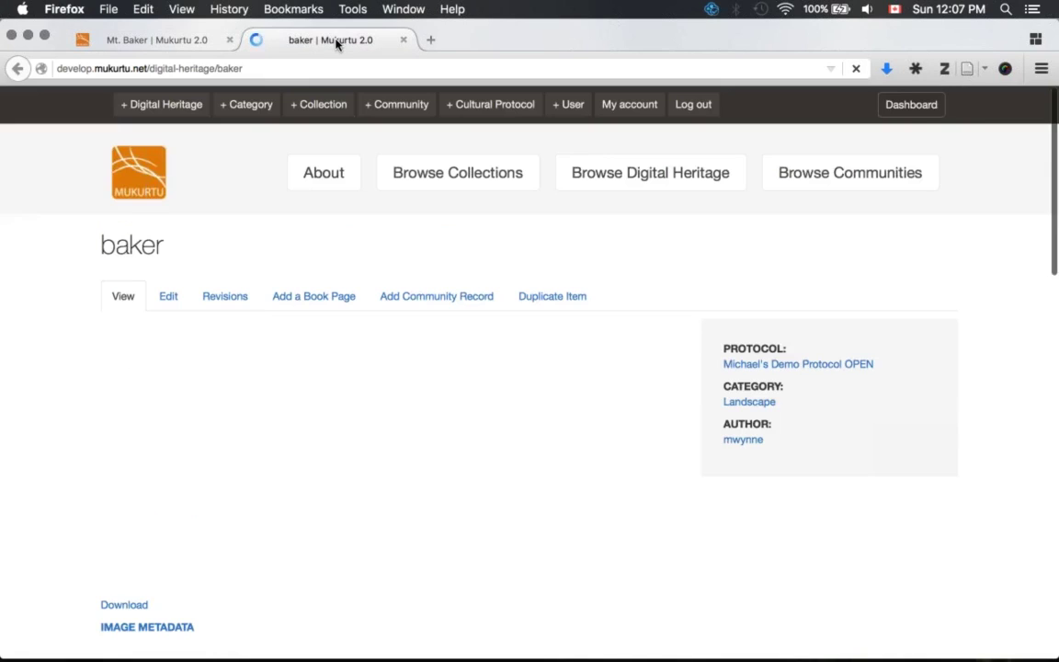
Examine the baker item's related items and follow its link back to the Mt. Baker item
scroll(337, 44, down, 3)
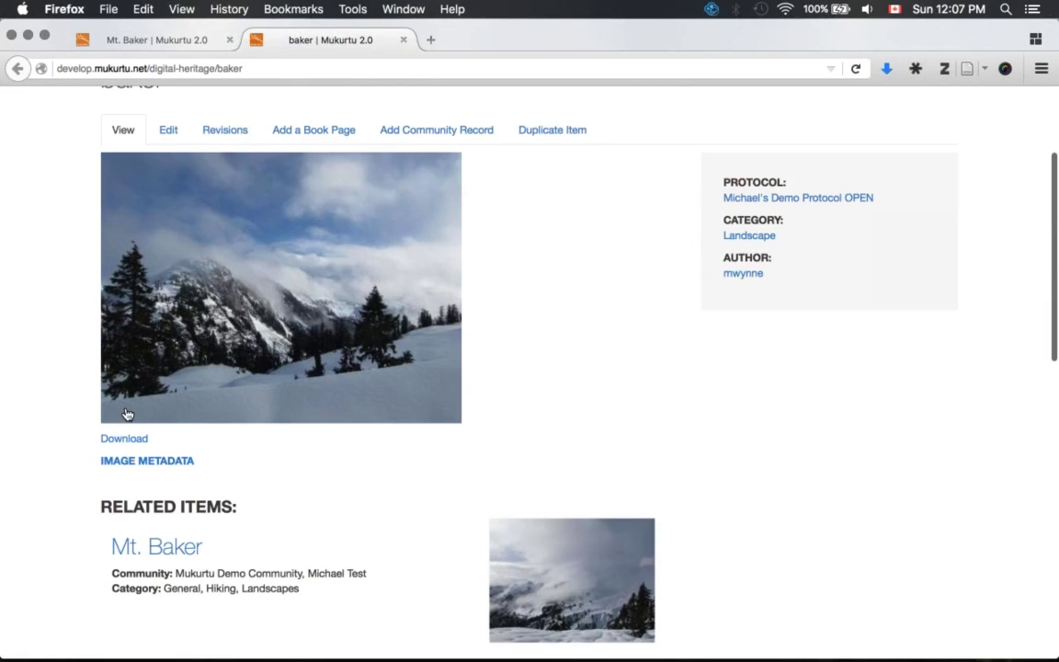
scroll(127, 414, down, 2)
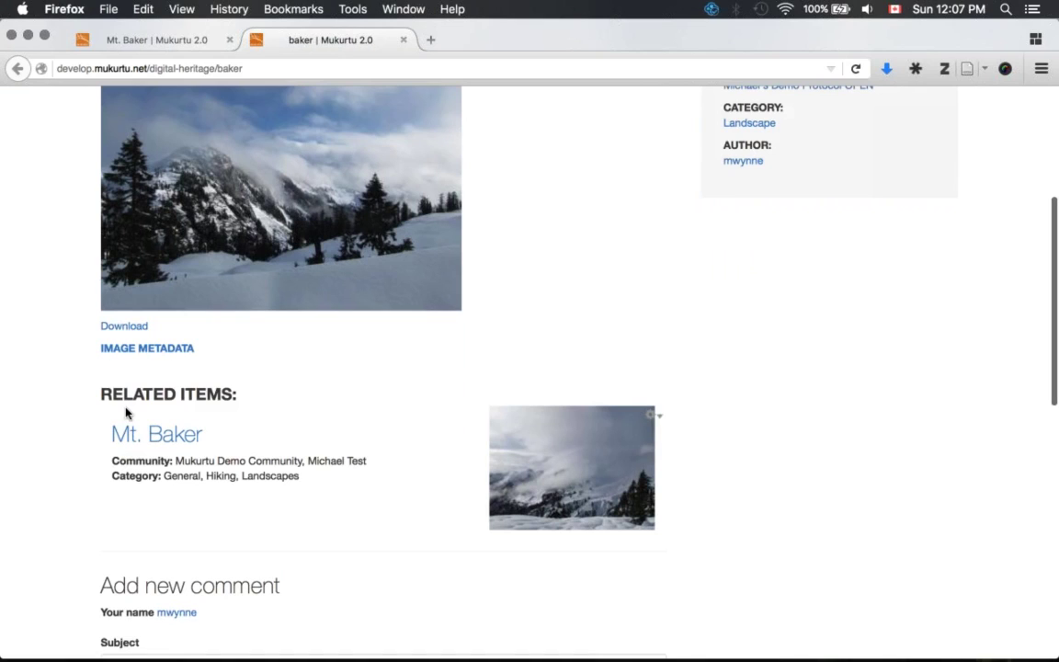
scroll(127, 414, down, 1)
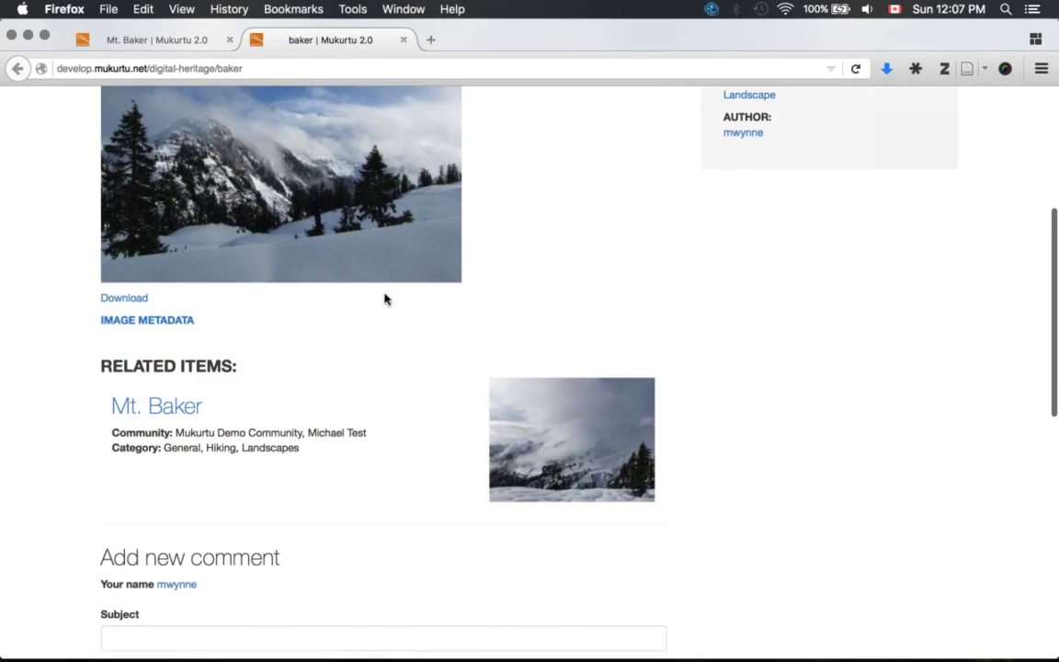
click(169, 410)
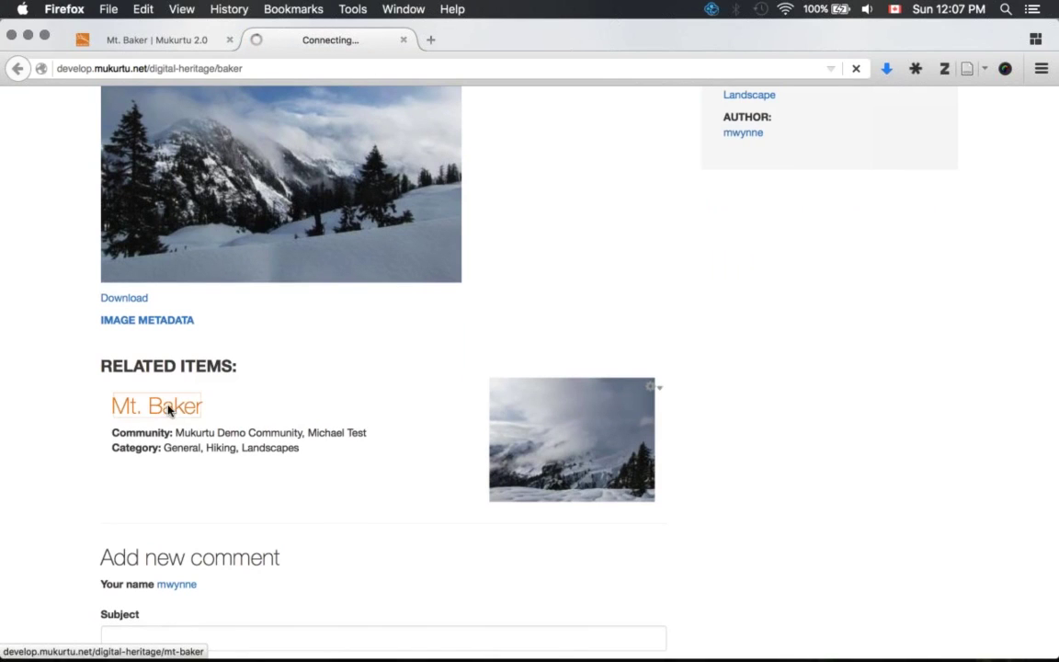
scroll(168, 411, down, 3)
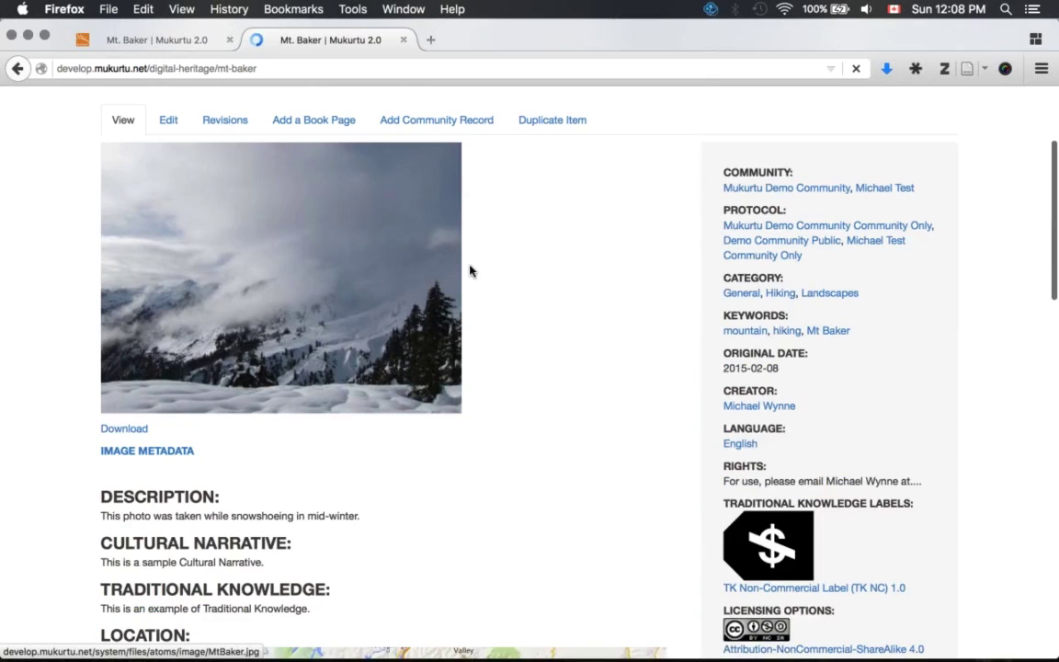
Review the Mt. Baker item's sidebar metadata from community, protocol and category through keywords, original date, creator and language
scroll(525, 304, up, 1)
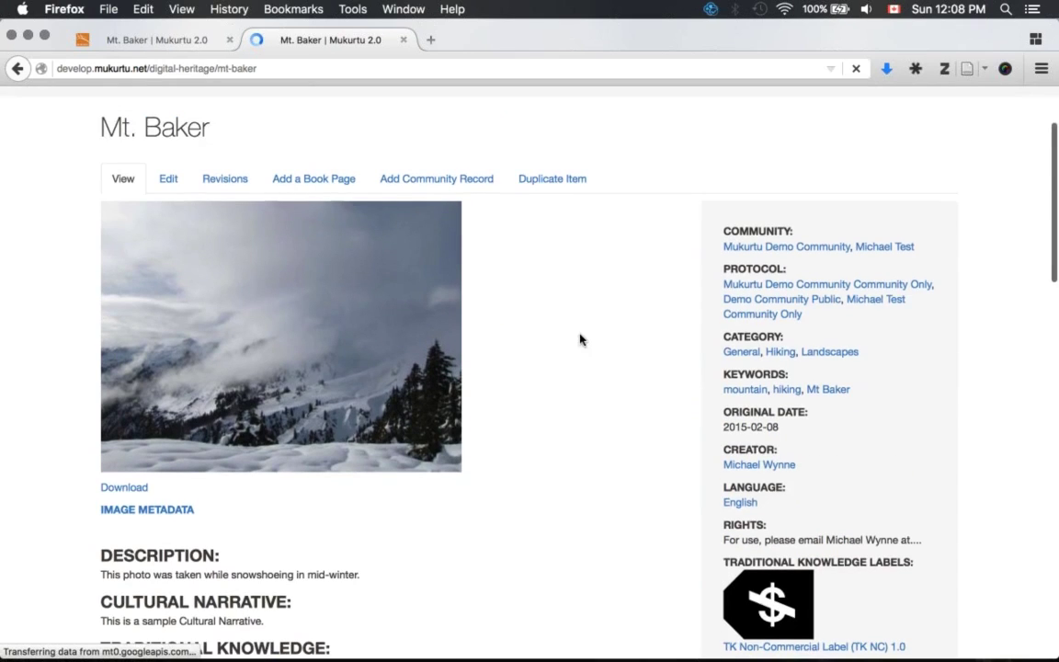
scroll(579, 340, down, 1)
scroll(927, 155, down, 1)
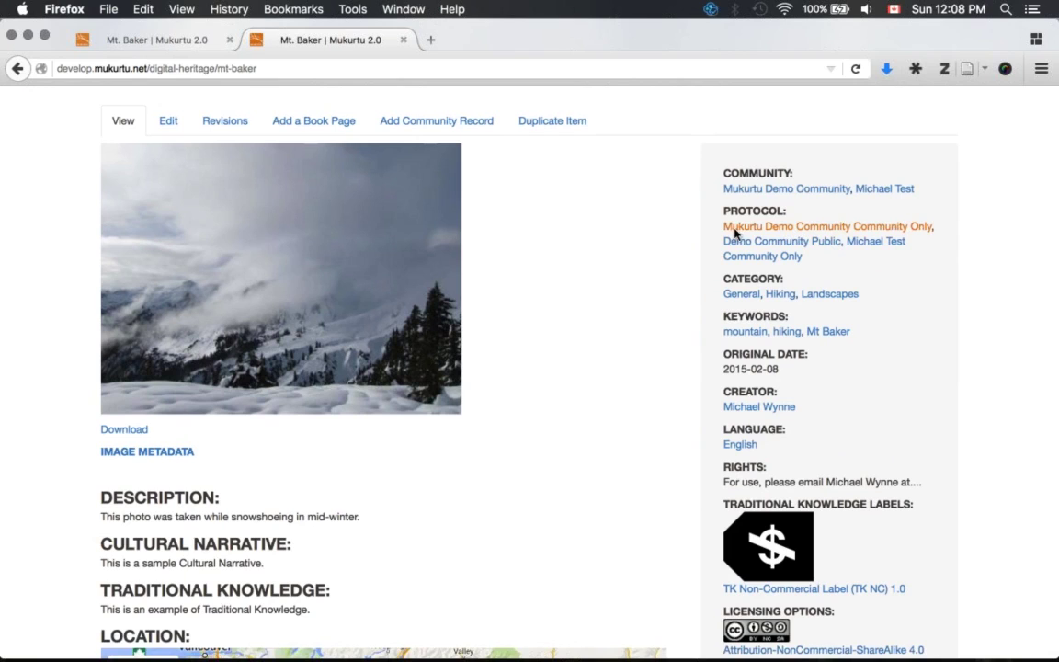
scroll(734, 234, down, 1)
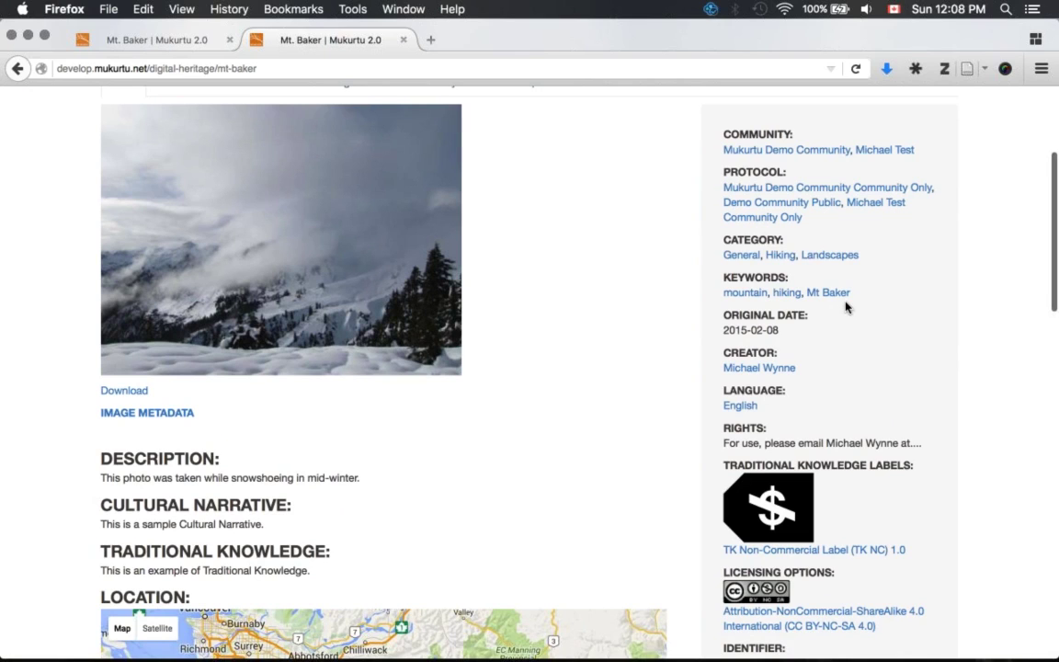
scroll(841, 307, down, 1)
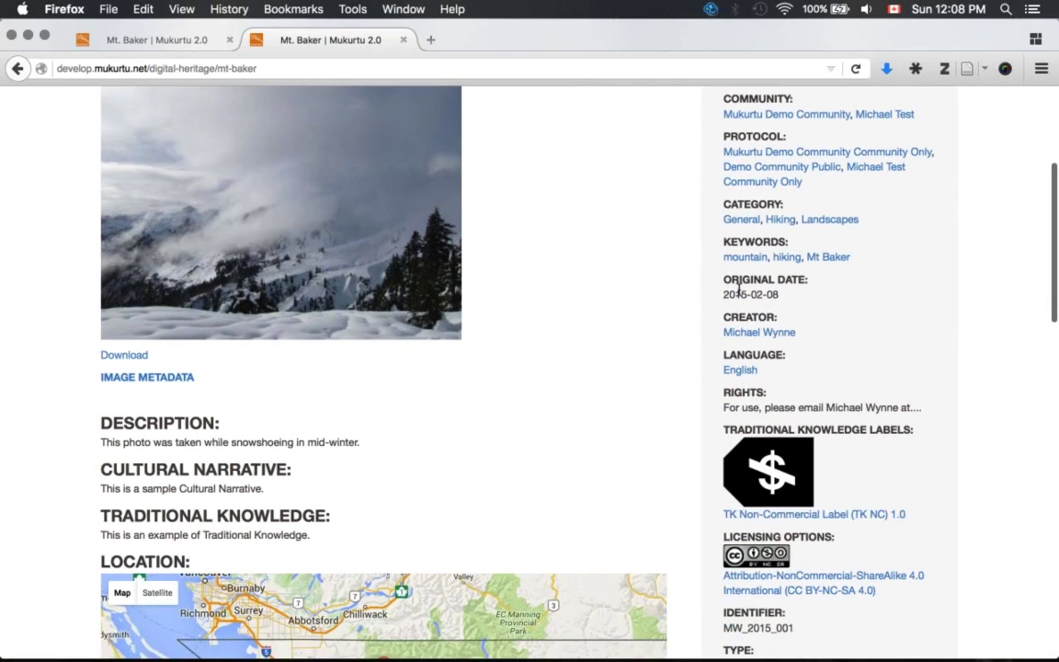
scroll(792, 294, down, 1)
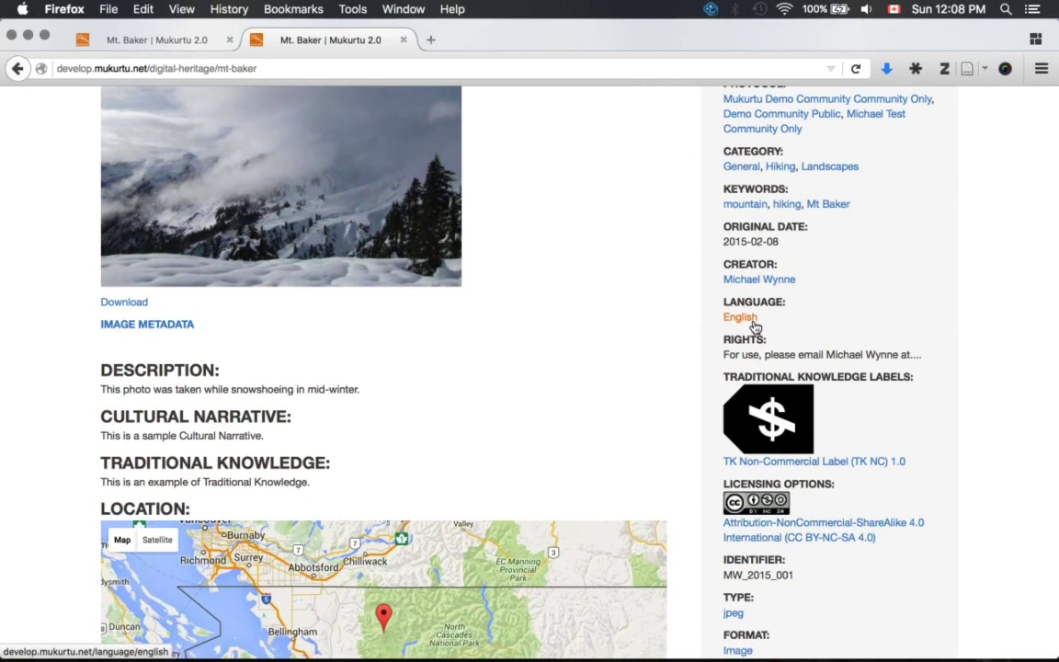
Check the item's rights, traditional knowledge label, licensing, identifier, type, format and author, and return to the beginning of the page
scroll(752, 326, down, 1)
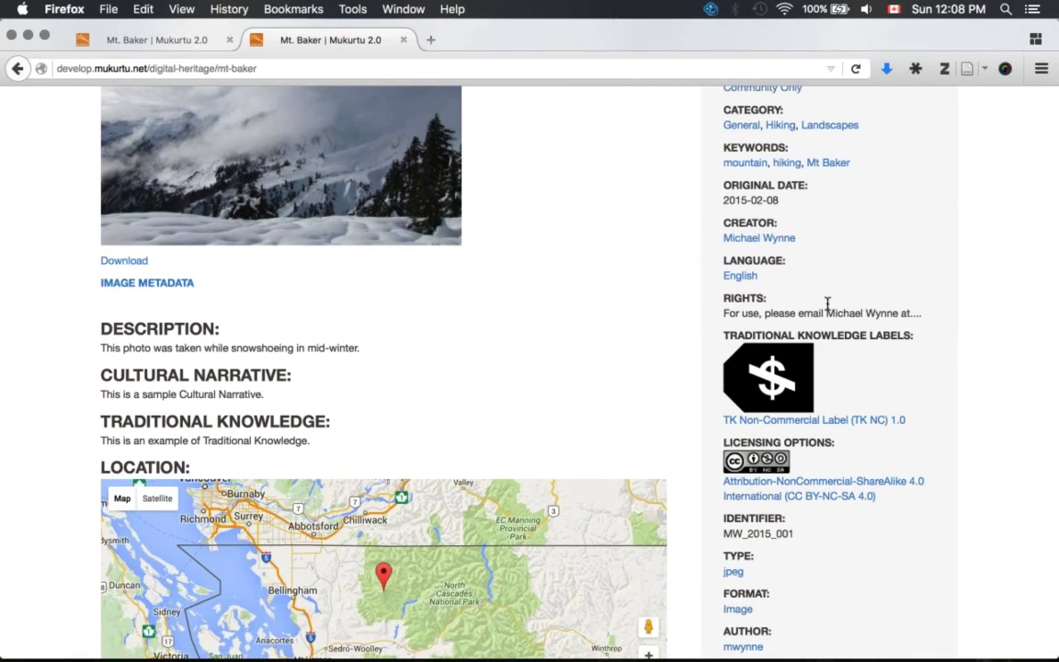
scroll(827, 303, down, 3)
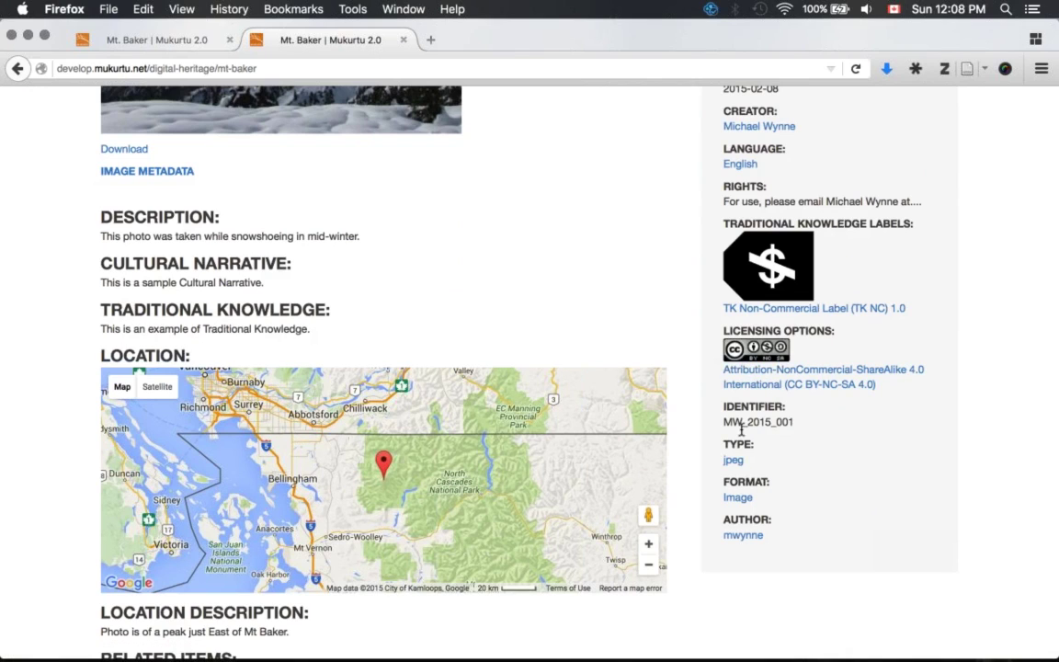
drag(727, 422, 794, 425)
click(768, 502)
scroll(770, 555, up, 10)
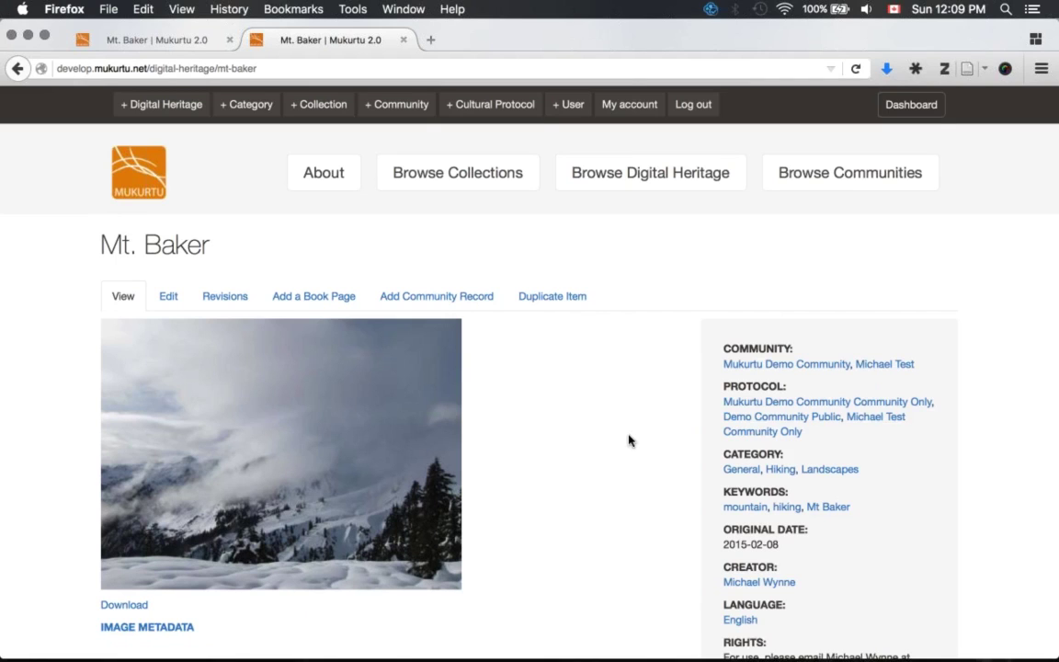
scroll(629, 440, down, 2)
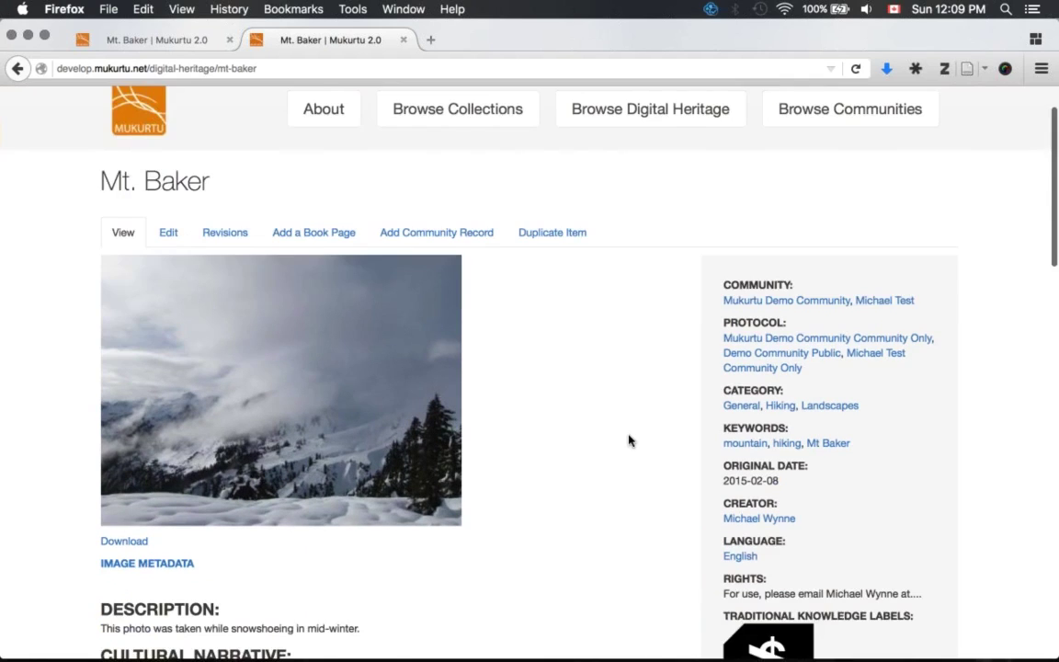